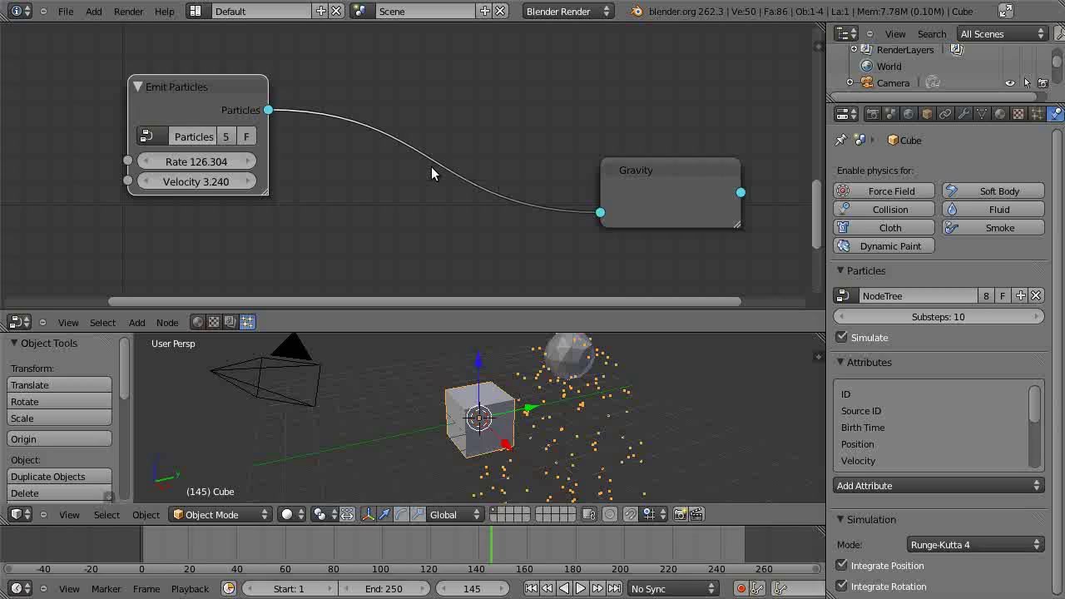
Examine the nodes inside the Emit Particles group, including the Sample Surface node's linked object, and leave the group.
drag(209, 88, 310, 112)
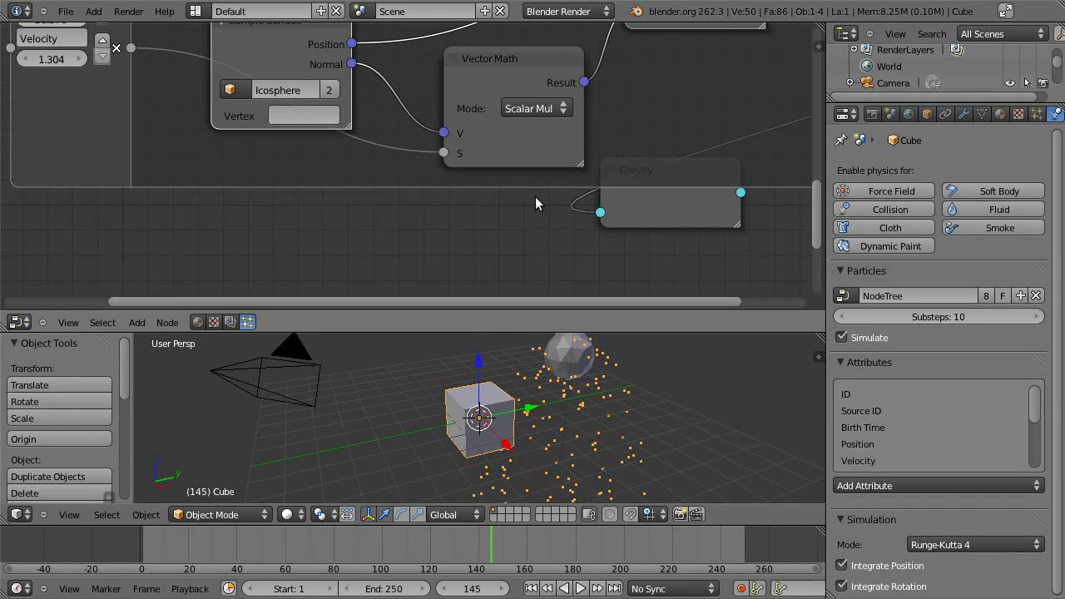
middle_drag(535, 202, 416, 304)
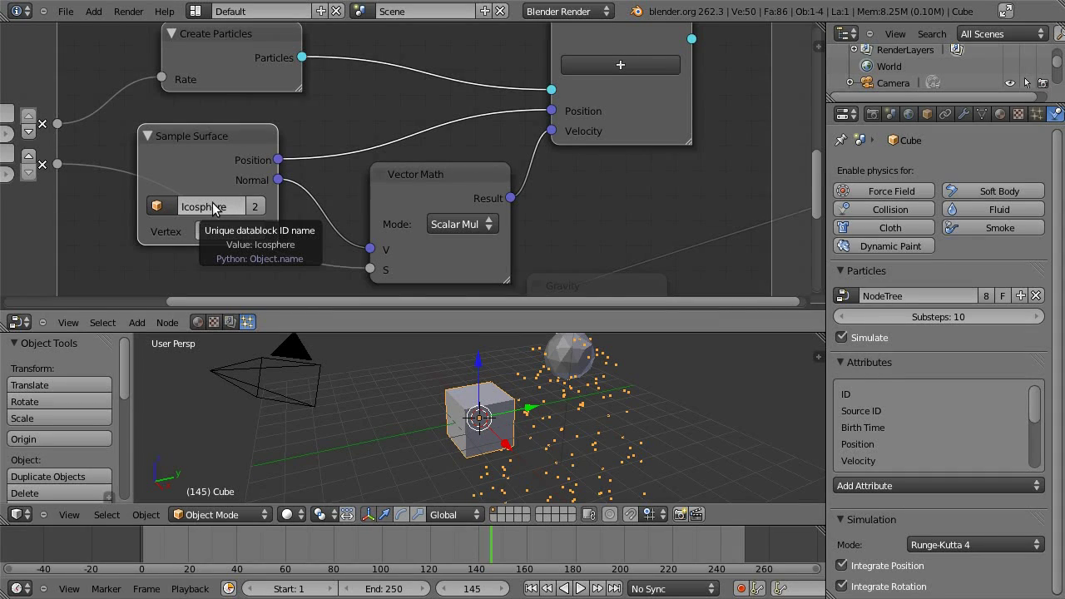
click(168, 207)
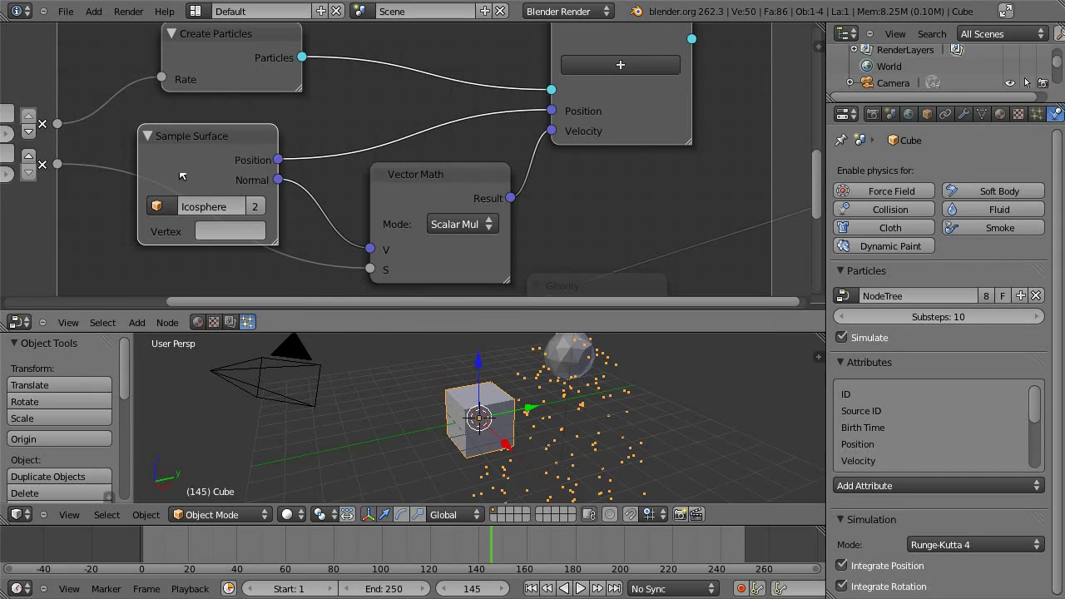
middle_drag(228, 146, 470, 141)
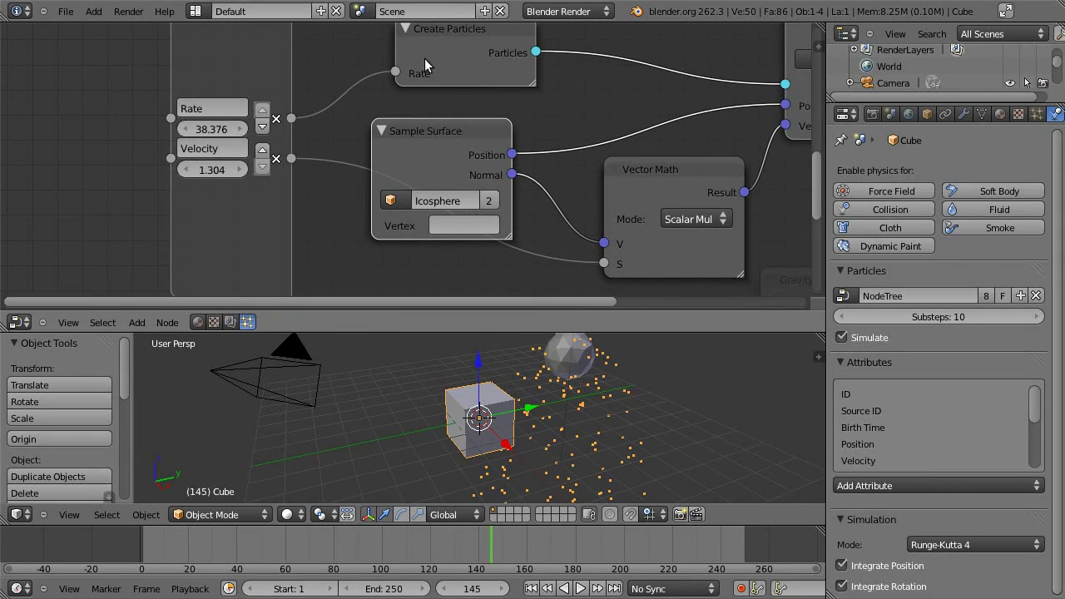
middle_drag(508, 99, 437, 137)
middle_drag(621, 240, 589, 195)
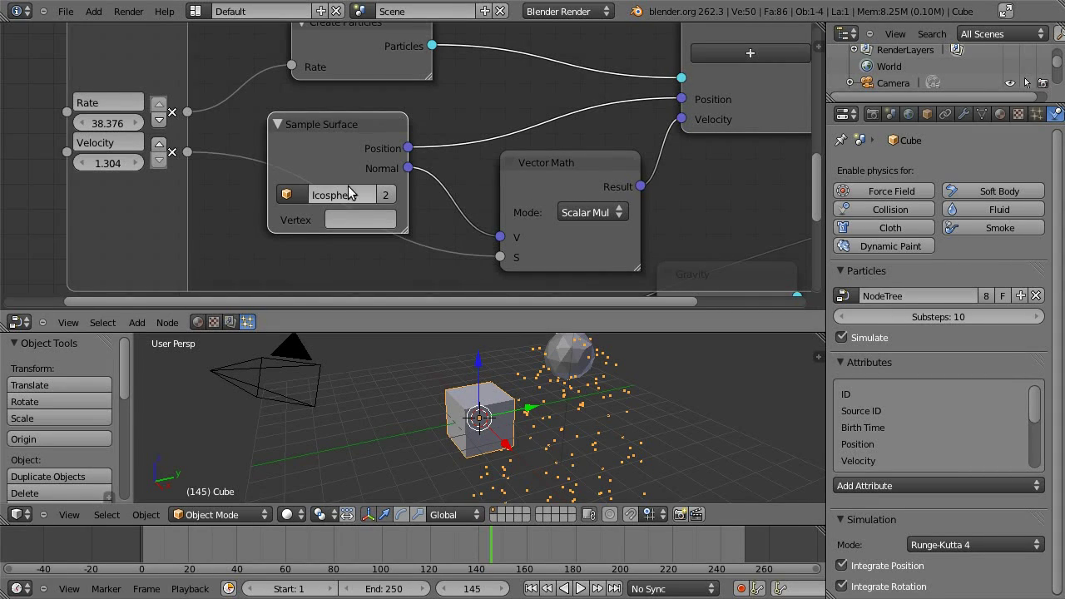
drag(330, 130, 333, 136)
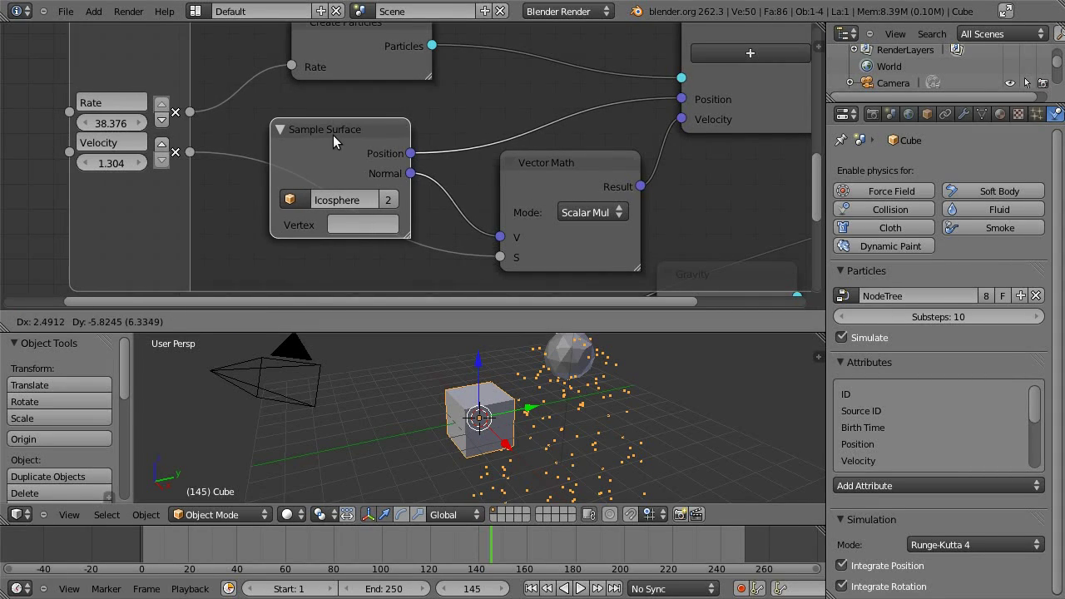
click(329, 146)
key(Tab)
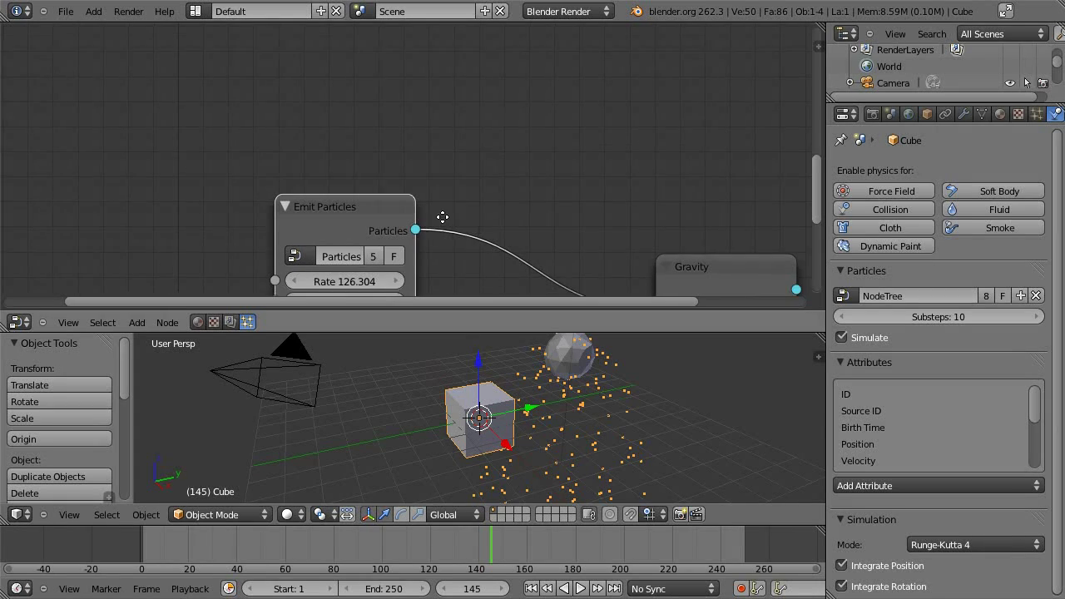
Move the Emit Particles node up and away from the Gravity node.
middle_drag(442, 221, 367, 135)
key(g)
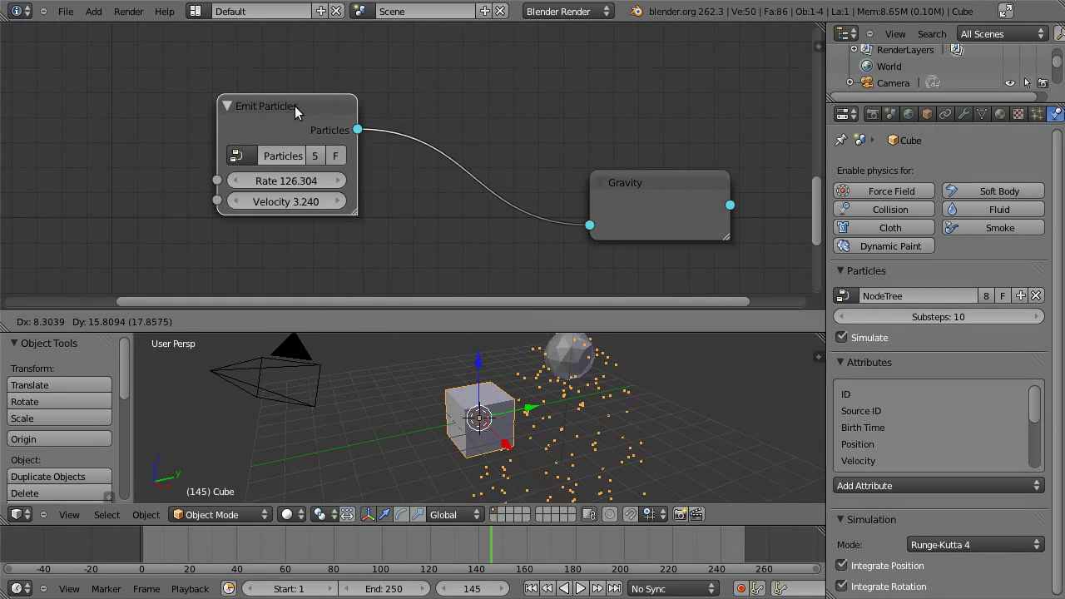
click(276, 108)
key(g)
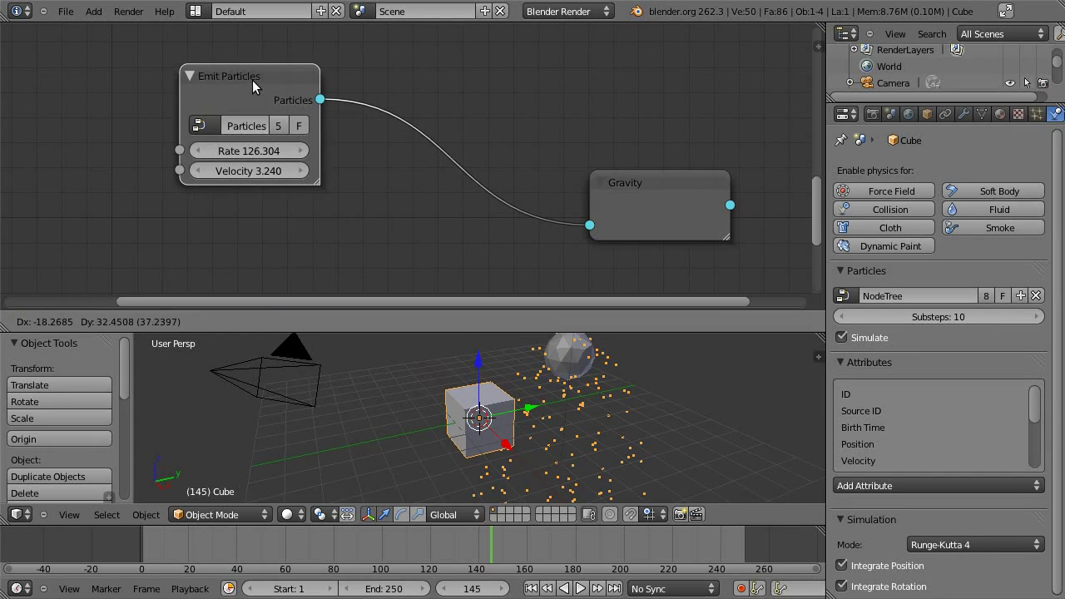
click(254, 86)
Duplicate the Emit Particles node below the original, reposition the copy, and delete it again.
key(shift+d)
click(252, 214)
middle_drag(375, 215, 413, 202)
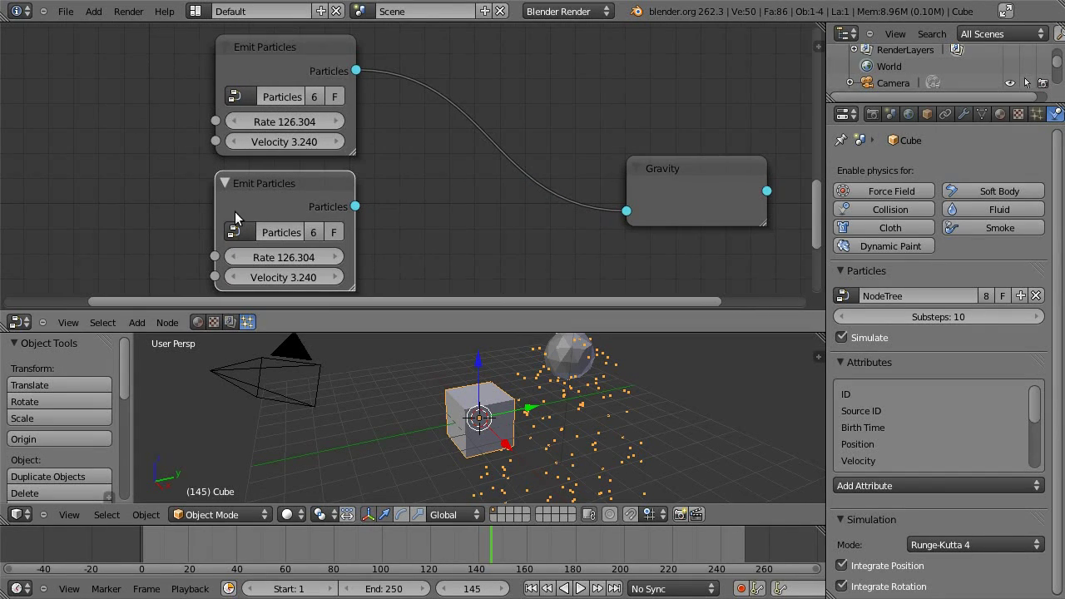
key(g)
click(299, 205)
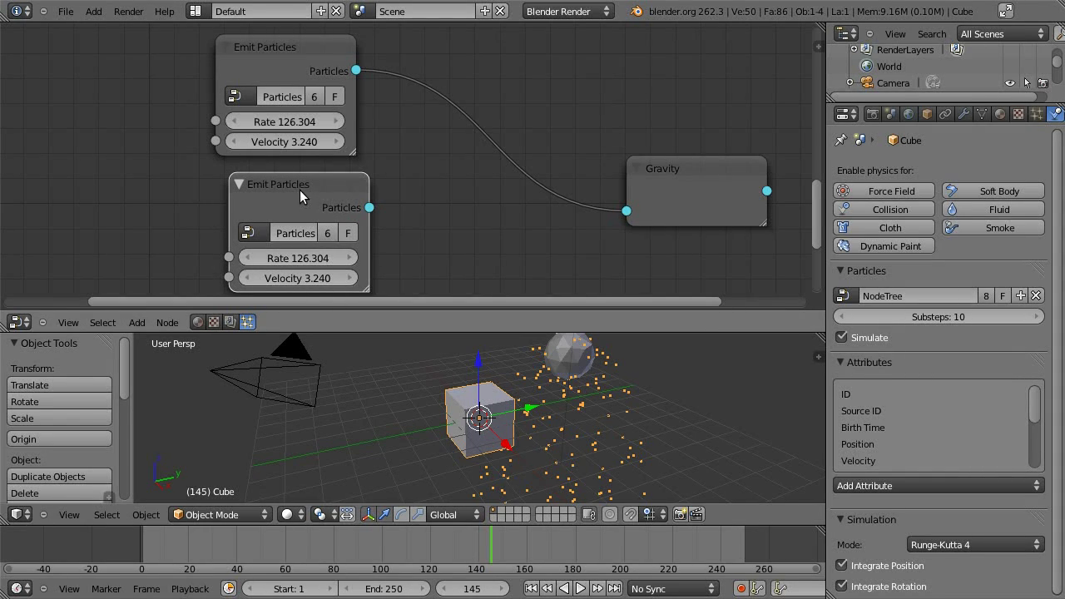
drag(286, 209, 349, 205)
key(x)
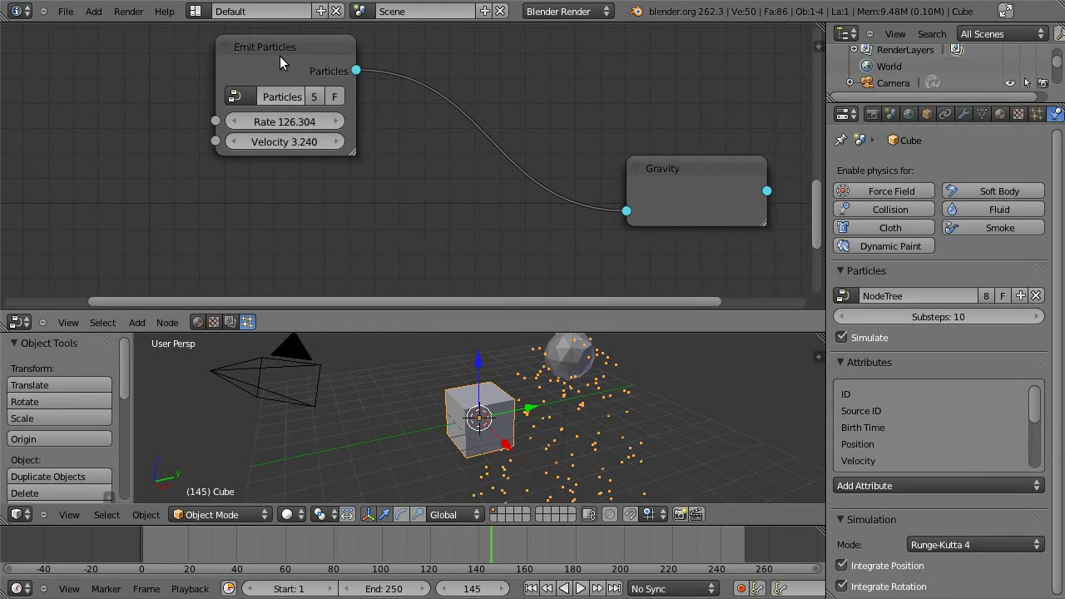
Spread the Emit Particles and Gravity nodes apart to make room for another node between them.
drag(280, 57, 252, 117)
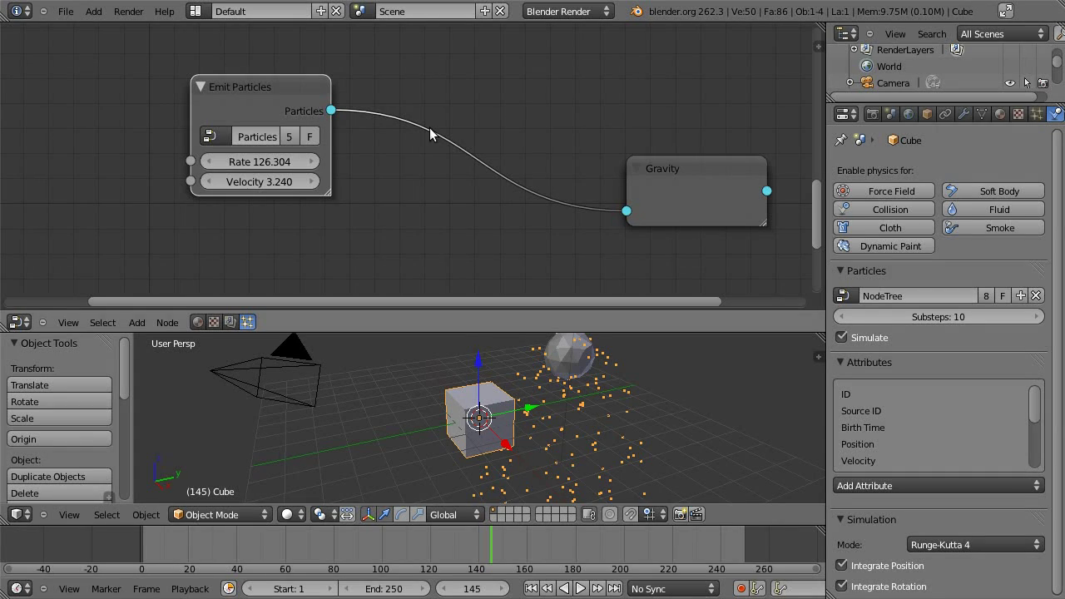
drag(292, 110, 142, 92)
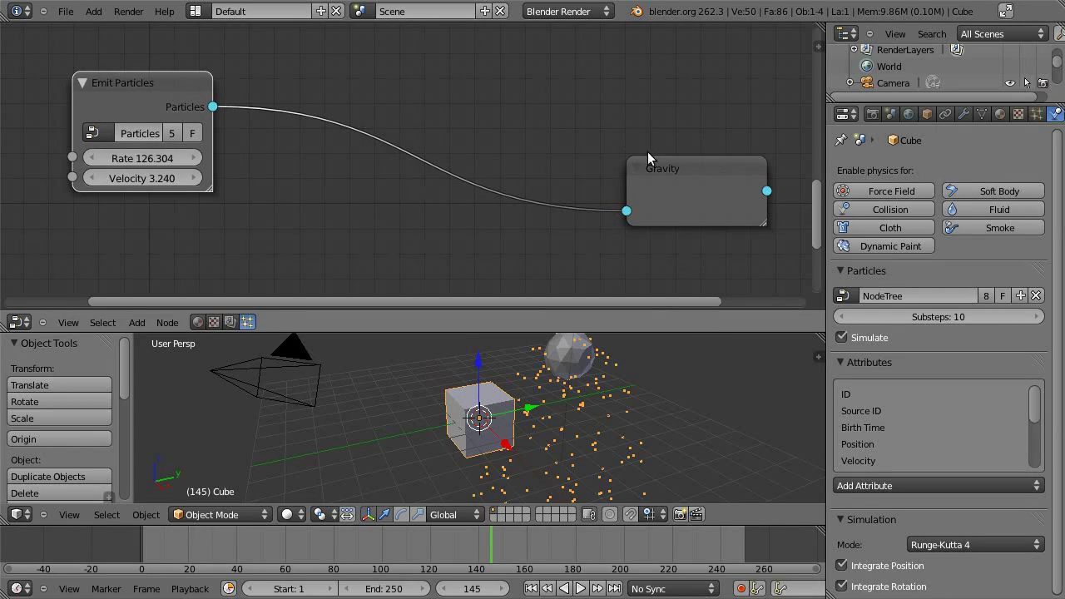
mouse_move(701, 180)
mouse_down()
mouse_move(731, 196)
mouse_move(677, 187)
mouse_move(715, 179)
mouse_move(700, 176)
mouse_up()
middle_drag(502, 174, 417, 166)
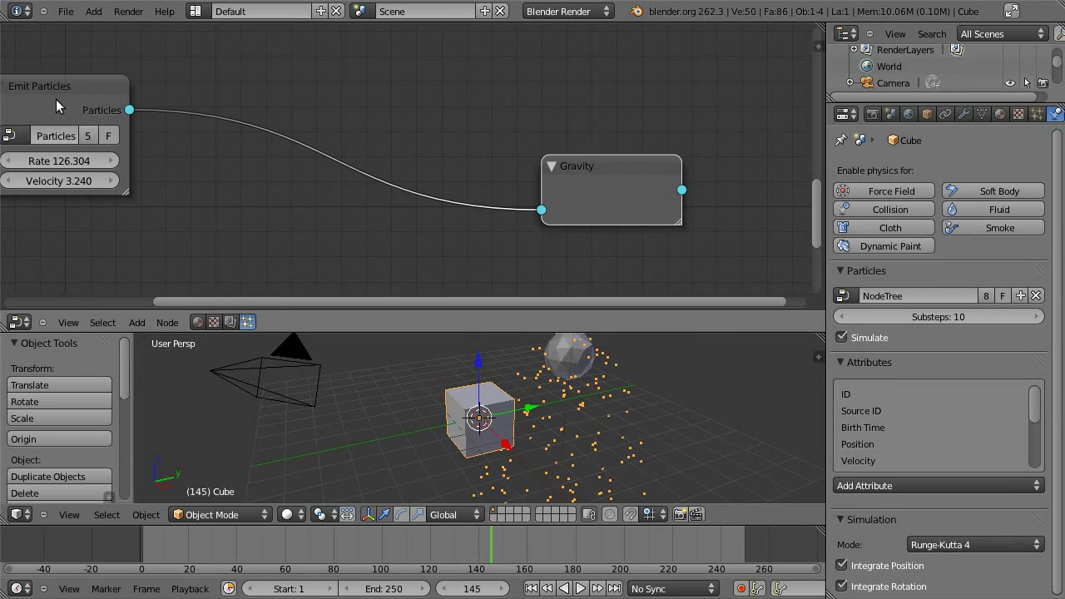
drag(56, 99, 96, 85)
mouse_move(624, 184)
mouse_down()
mouse_move(636, 194)
mouse_move(607, 168)
mouse_move(583, 185)
mouse_move(638, 190)
mouse_up()
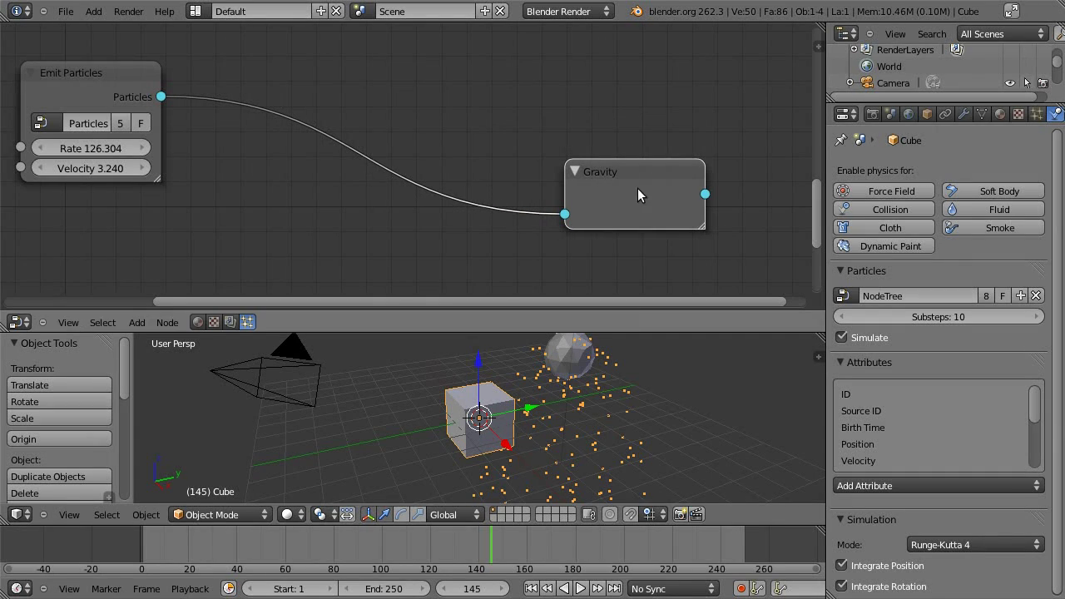
key(shift+a)
mouse_move(449, 101)
key(shift+a)
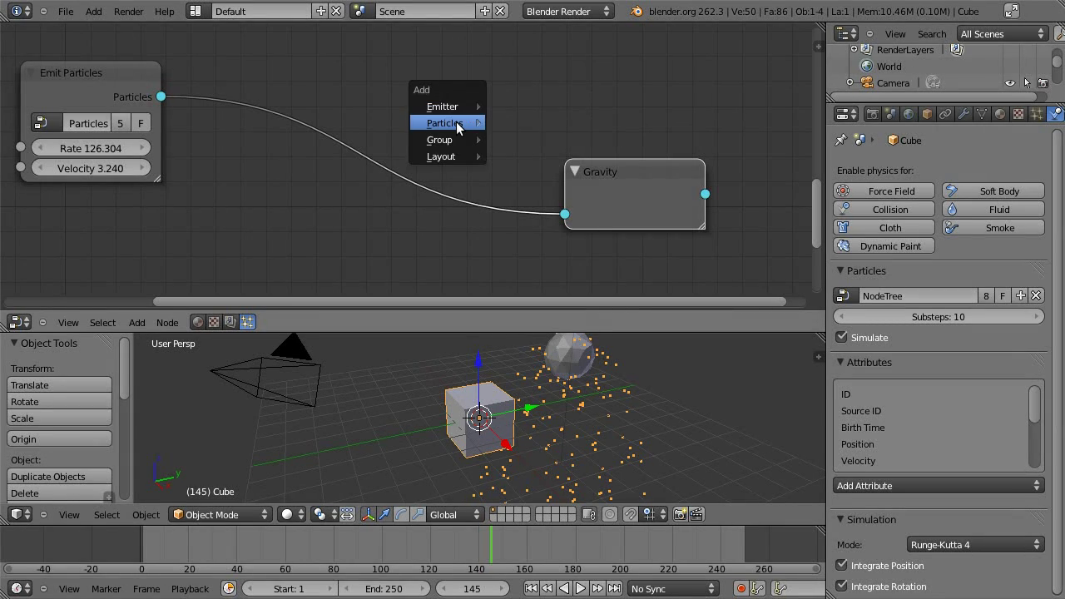
mouse_move(457, 127)
key(Escape)
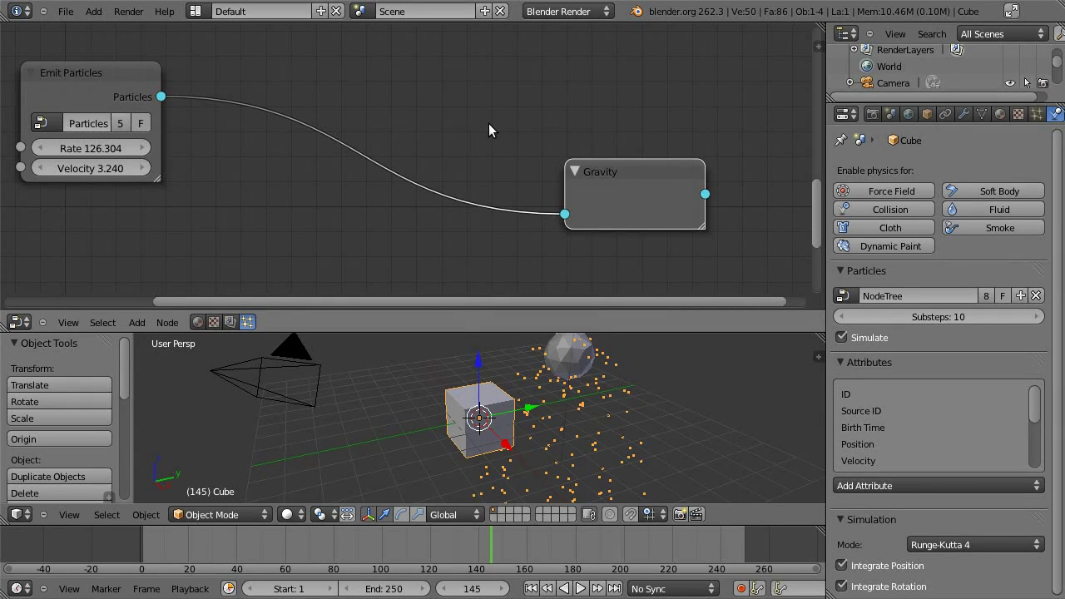
Add a Render Billboard particle node and insert it into the link between Emit Particles and Gravity.
key(shift+a)
mouse_move(481, 143)
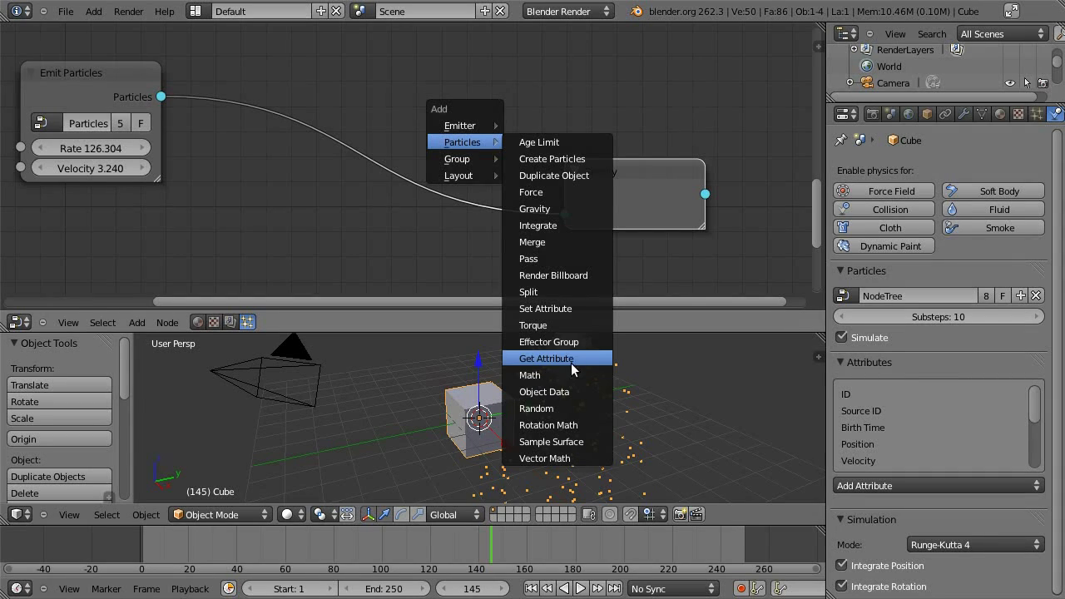
click(545, 276)
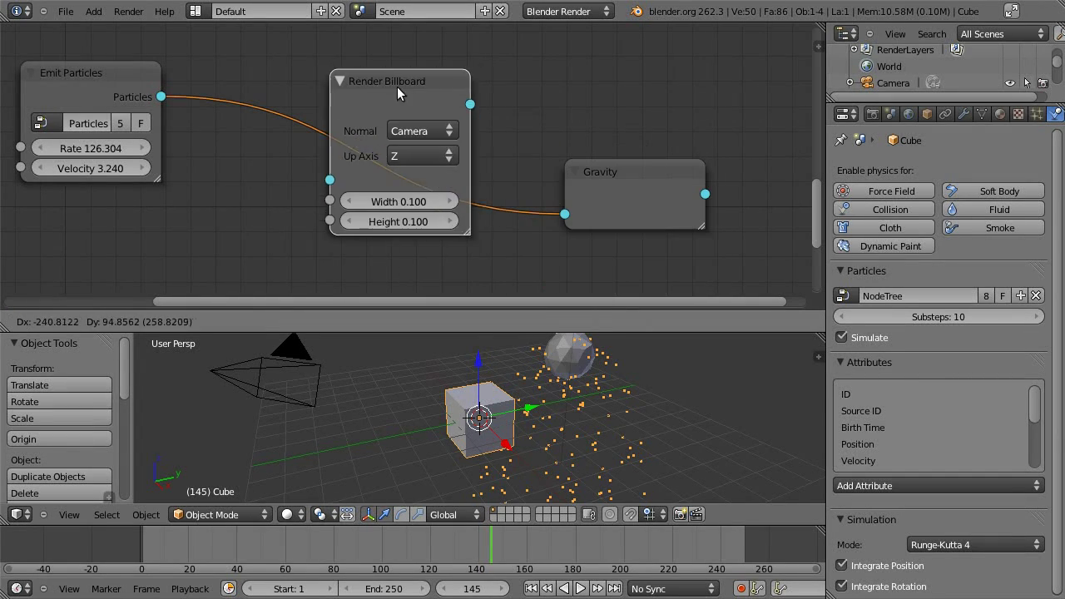
click(542, 180)
middle_drag(561, 180, 580, 168)
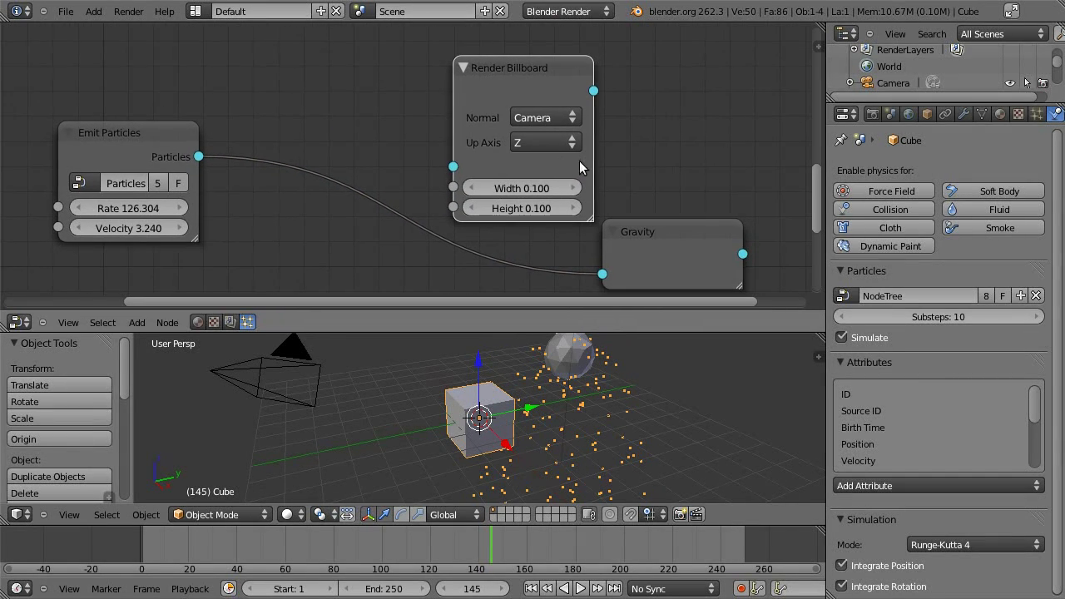
drag(505, 70, 379, 176)
middle_drag(407, 193, 399, 147)
Play the animation and view the particle billboards up close and from several angles.
key(alt+a)
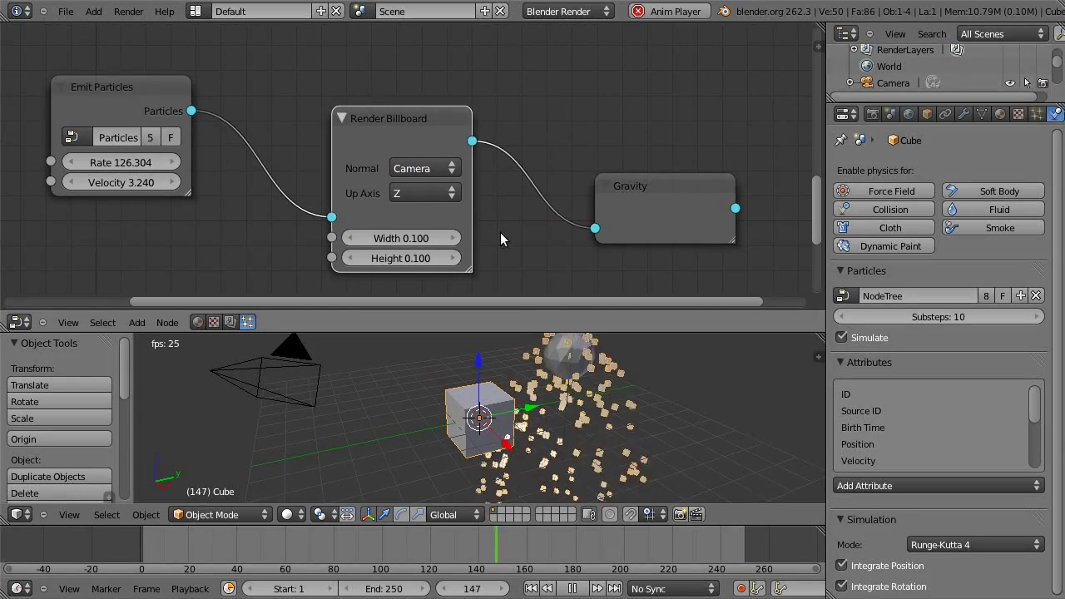
middle_drag(548, 452, 510, 439)
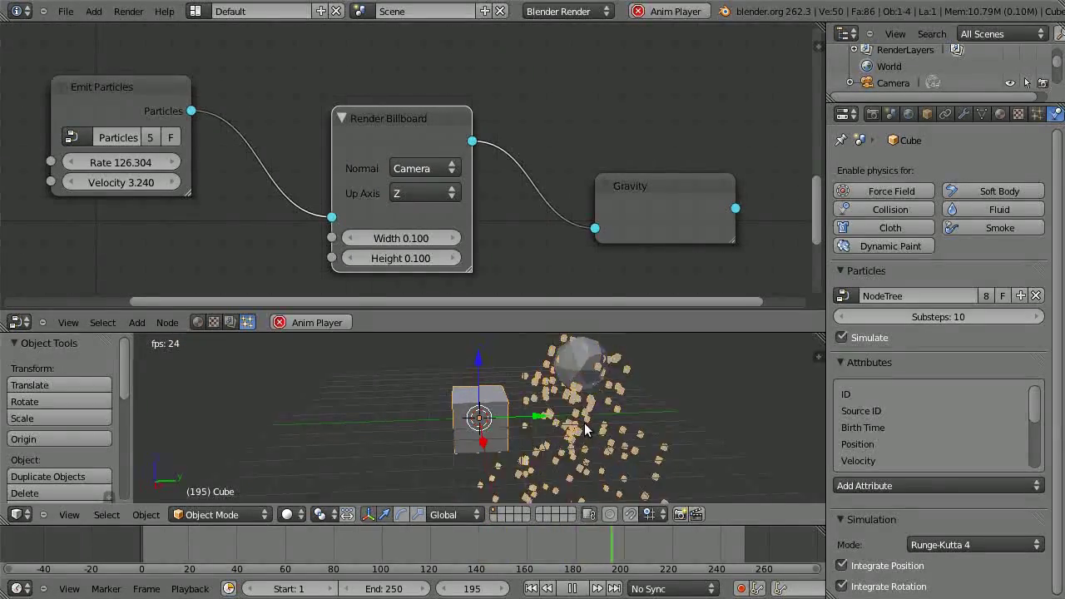
scroll(589, 414, up, 4)
middle_drag(593, 407, 440, 372)
scroll(485, 389, down, 5)
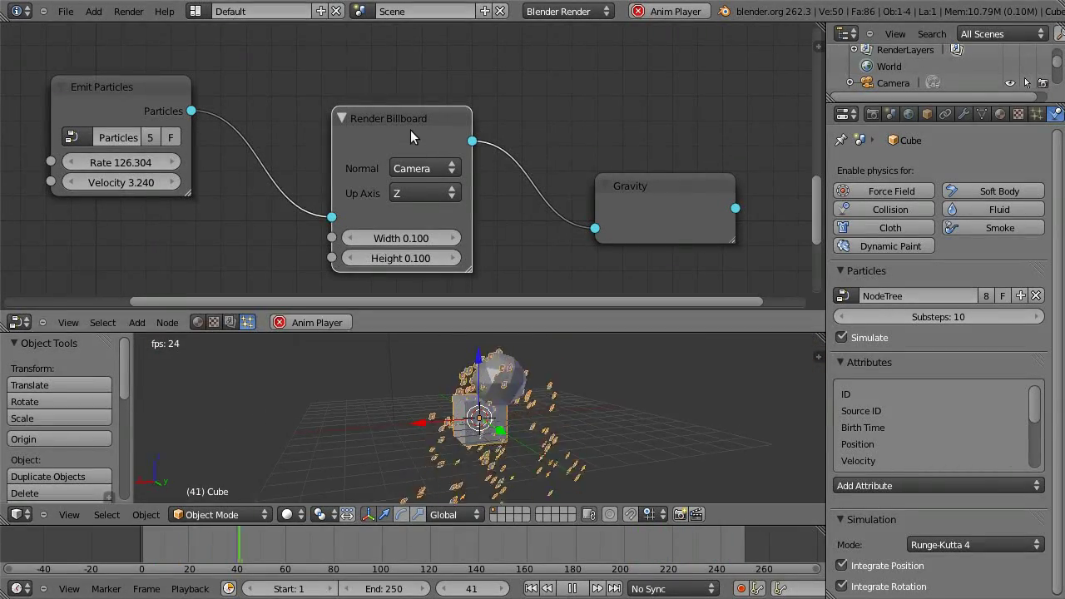
Try X as the Render Billboard node's Normal and set it back to Camera.
drag(411, 129, 430, 107)
click(432, 135)
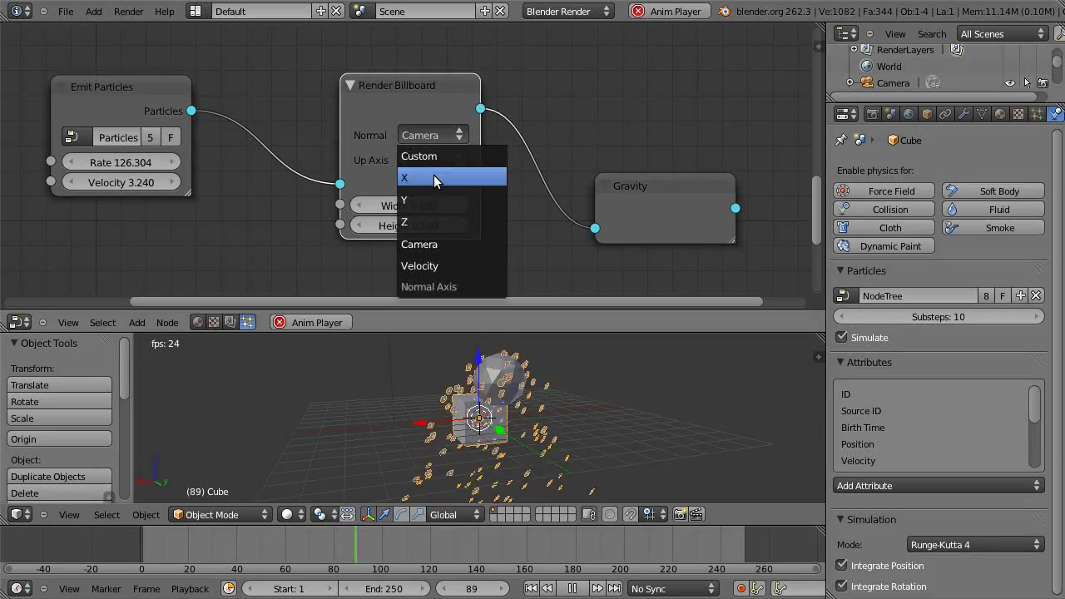
click(433, 175)
middle_drag(298, 438, 398, 439)
click(424, 136)
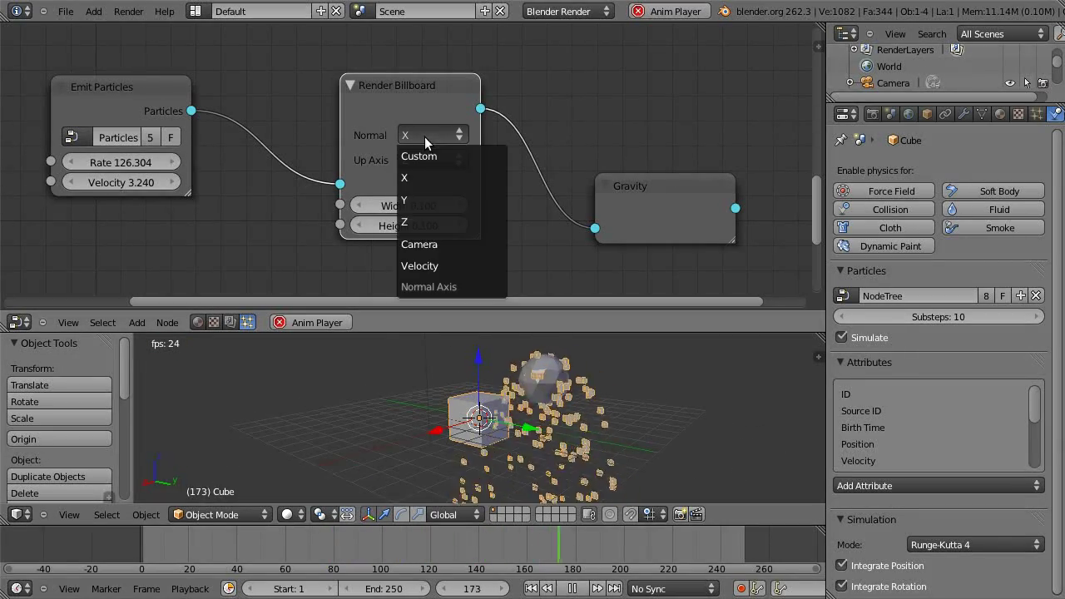
click(449, 244)
Examine the camera-facing billboards from different angles and distances during playback, and stop the animation.
middle_drag(441, 367, 486, 419)
scroll(620, 406, up, 4)
scroll(620, 408, down, 3)
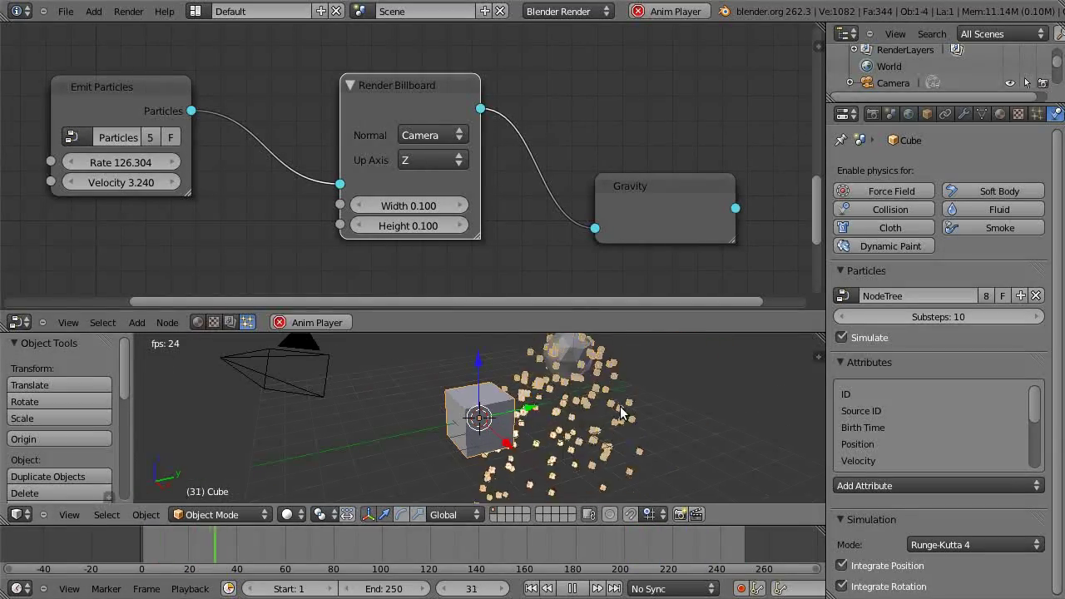
middle_drag(569, 399, 515, 374)
scroll(480, 413, up, 3)
scroll(480, 413, down, 3)
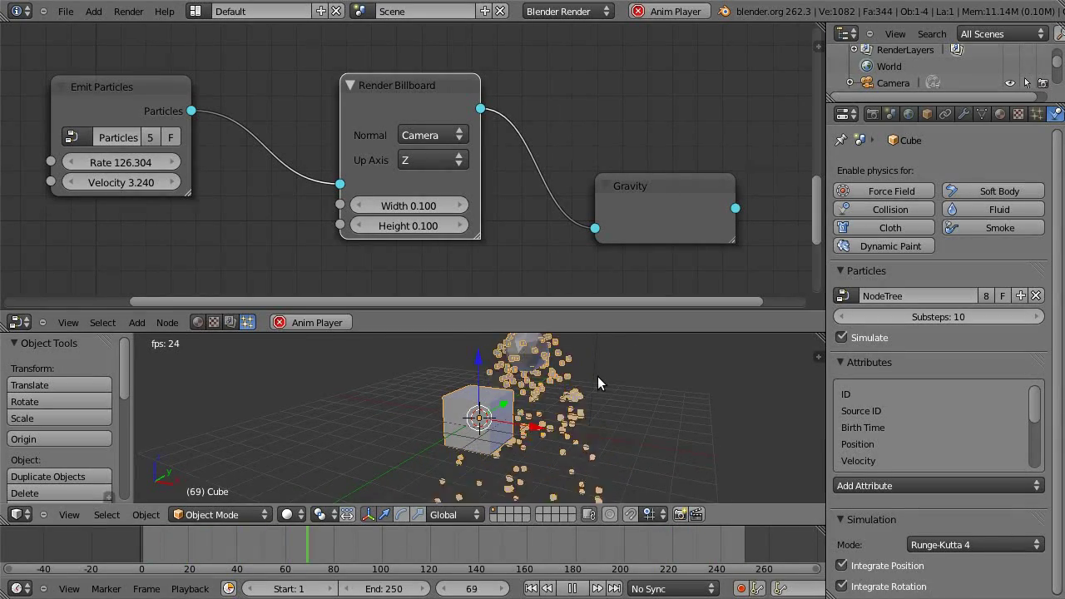
key(g)
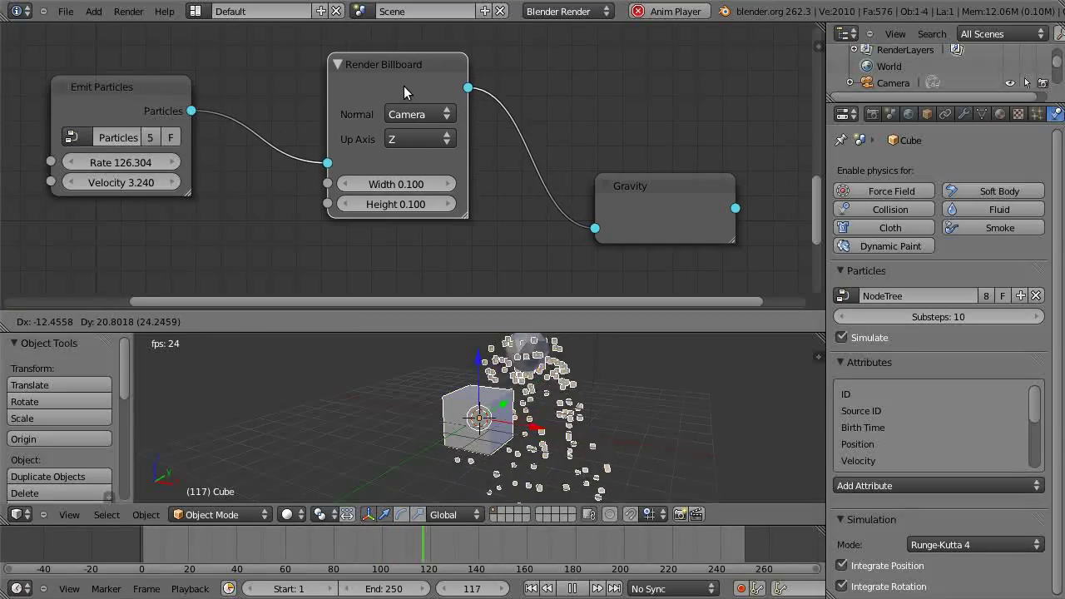
click(407, 98)
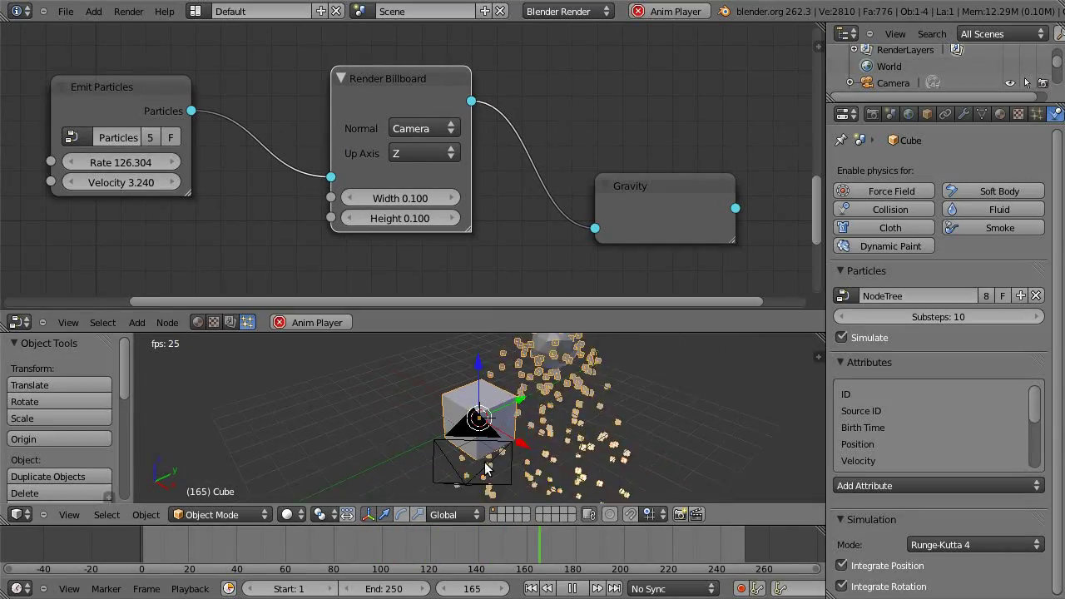
scroll(516, 441, down, 2)
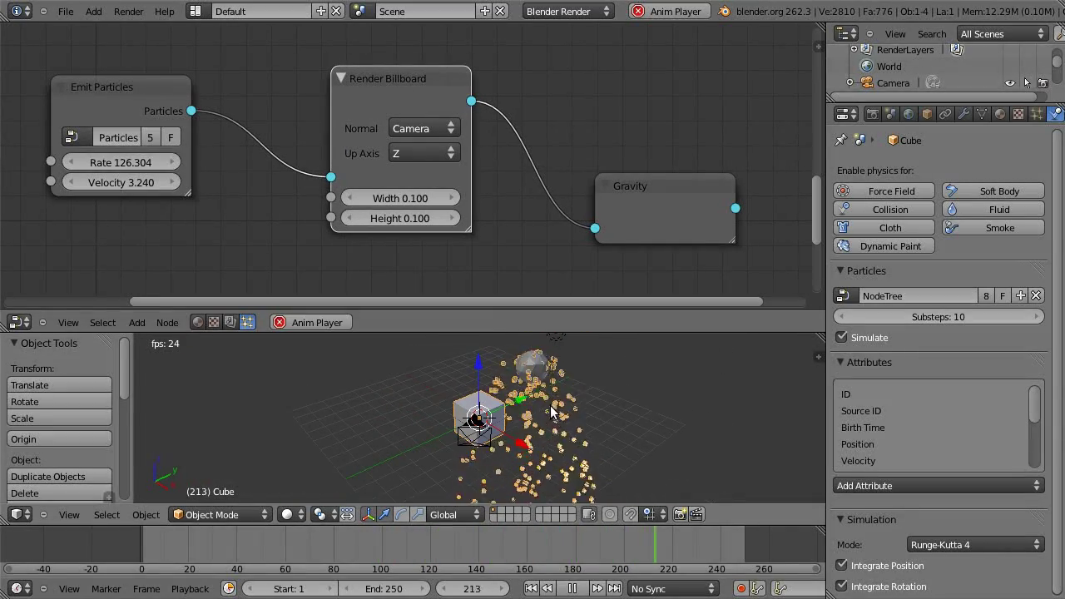
key(alt+a)
scroll(551, 410, up, 3)
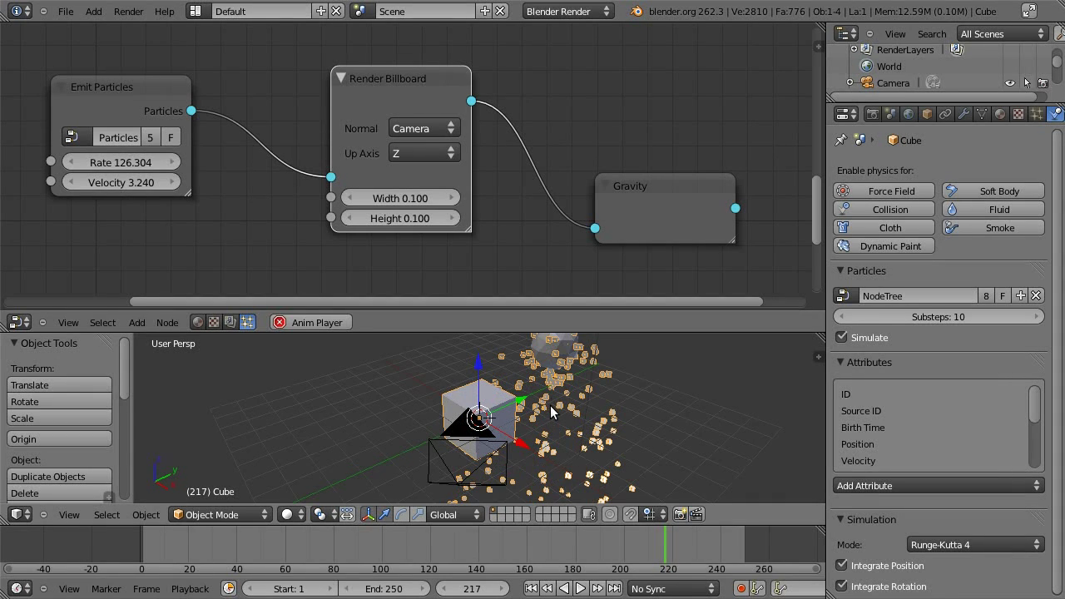
Delete the Render Billboard node and place a new Duplicate Object particle node between Emit Particles and Gravity.
mouse_move(384, 91)
mouse_down()
mouse_move(396, 84)
mouse_move(383, 86)
mouse_up()
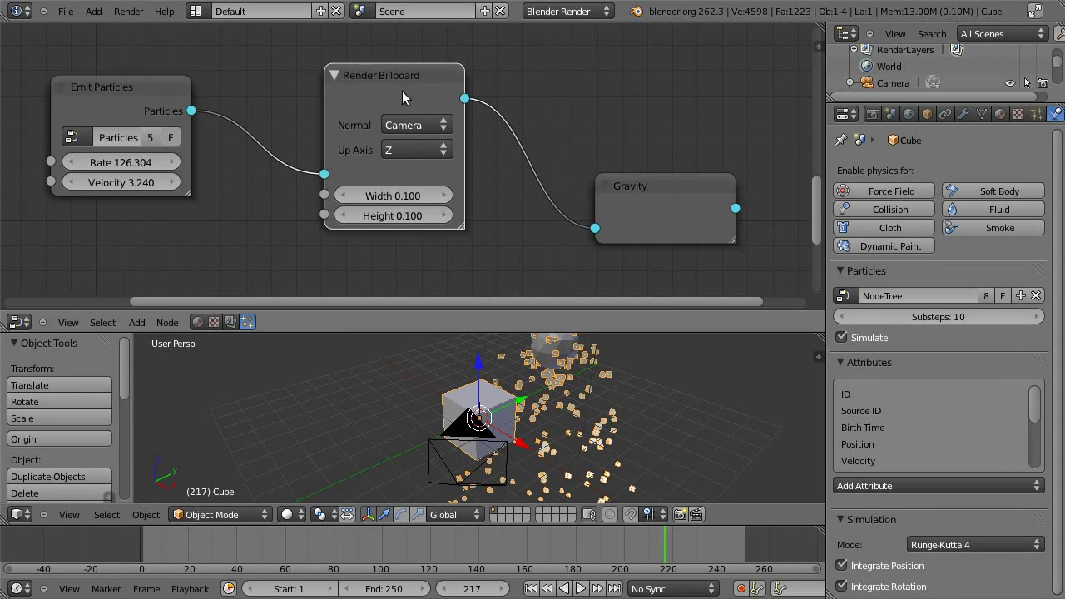
key(x)
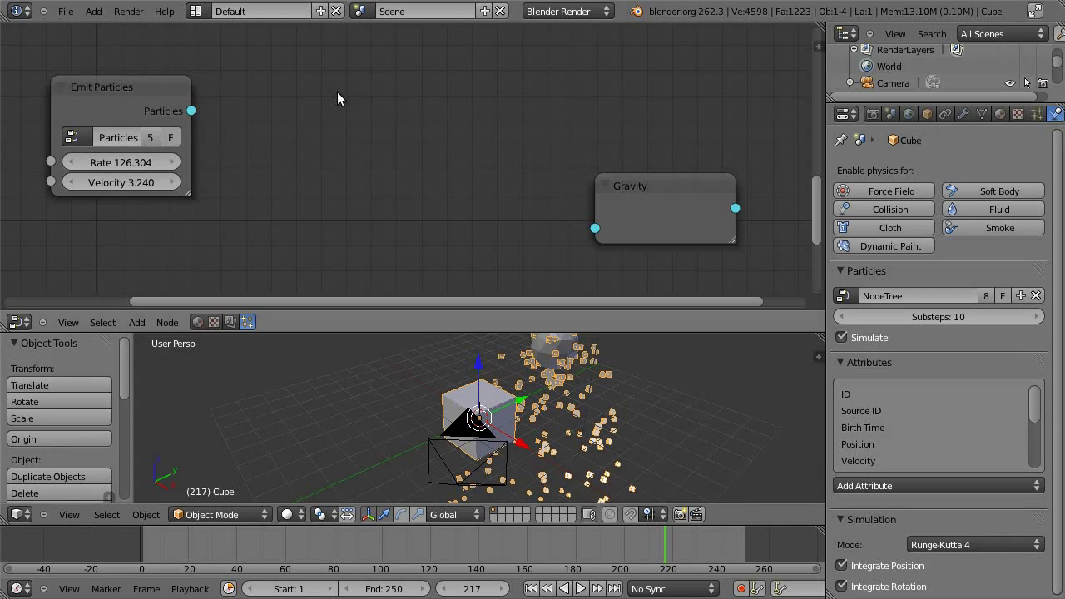
key(shift+a)
mouse_move(385, 125)
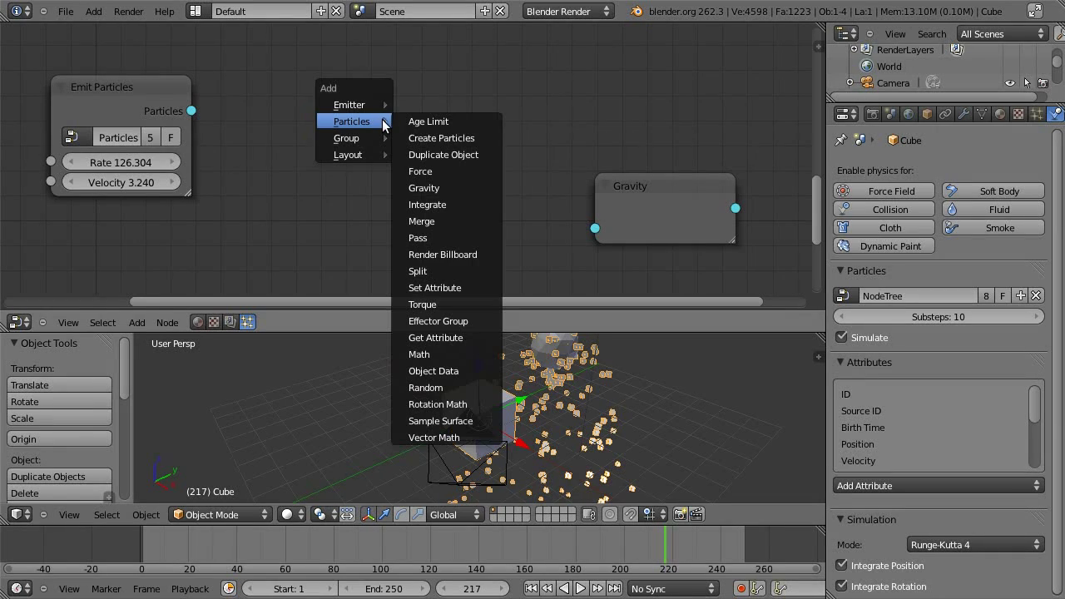
click(471, 150)
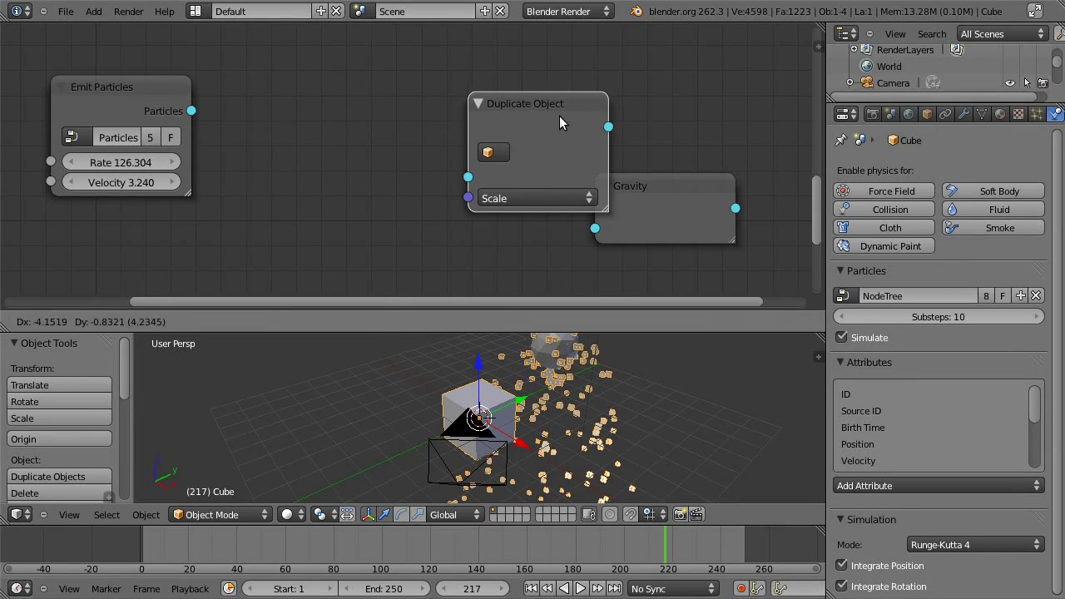
click(392, 91)
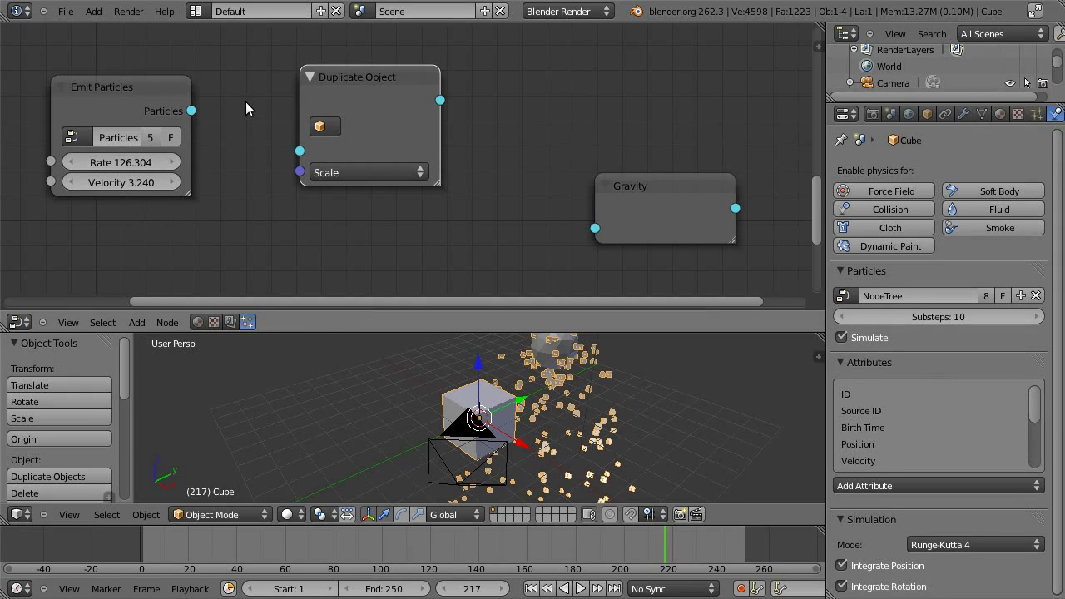
Link Emit Particles to Duplicate Object and Duplicate Object to Gravity, and advance one frame to update the particles.
drag(191, 111, 297, 150)
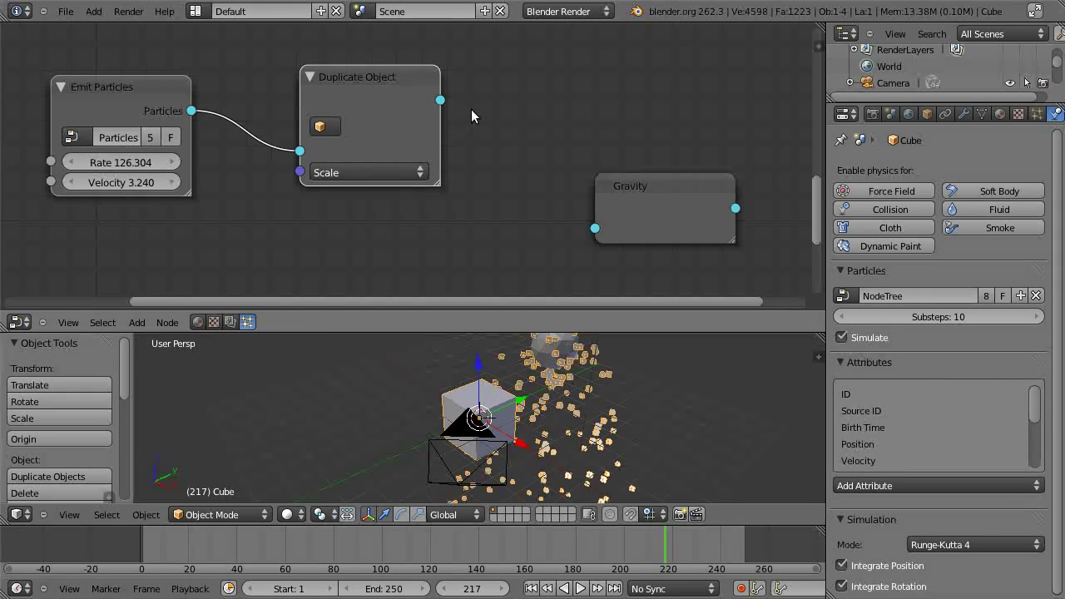
drag(449, 107, 593, 228)
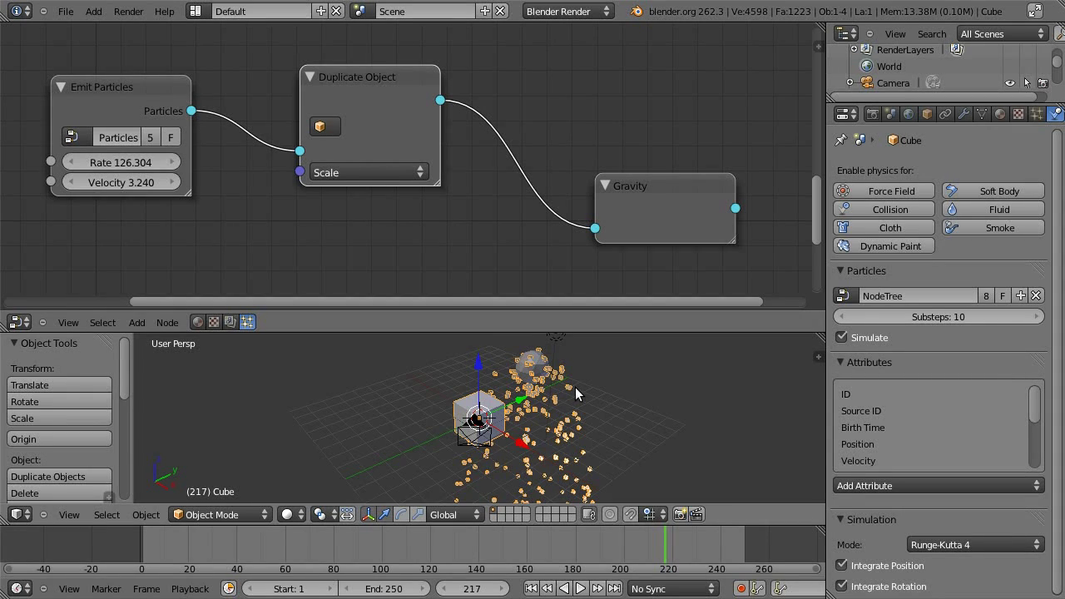
key(Right)
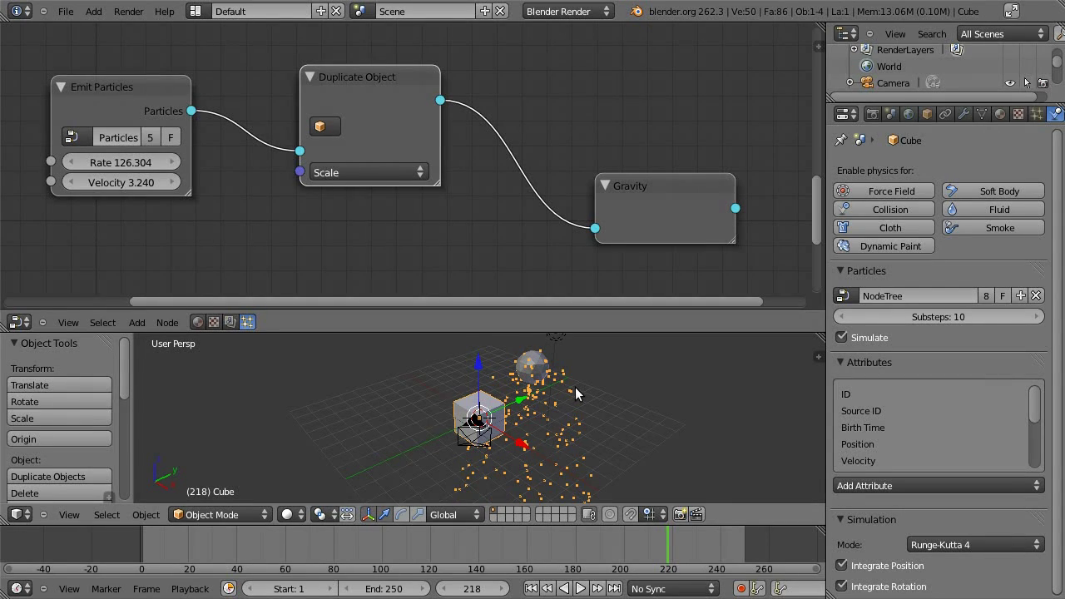
middle_drag(585, 387, 516, 414)
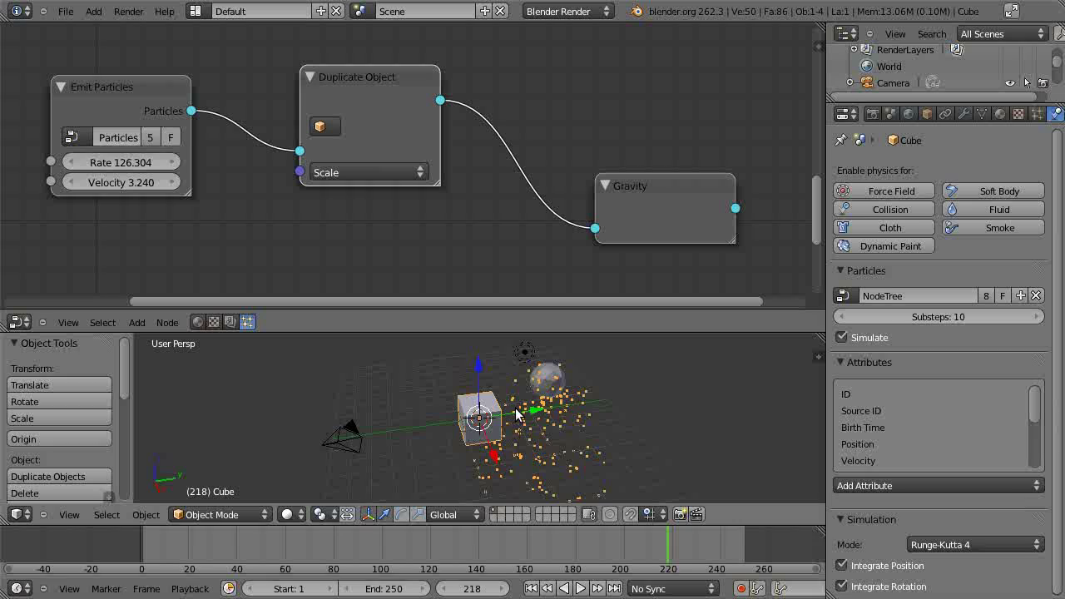
scroll(539, 413, up, 3)
scroll(540, 414, down, 1)
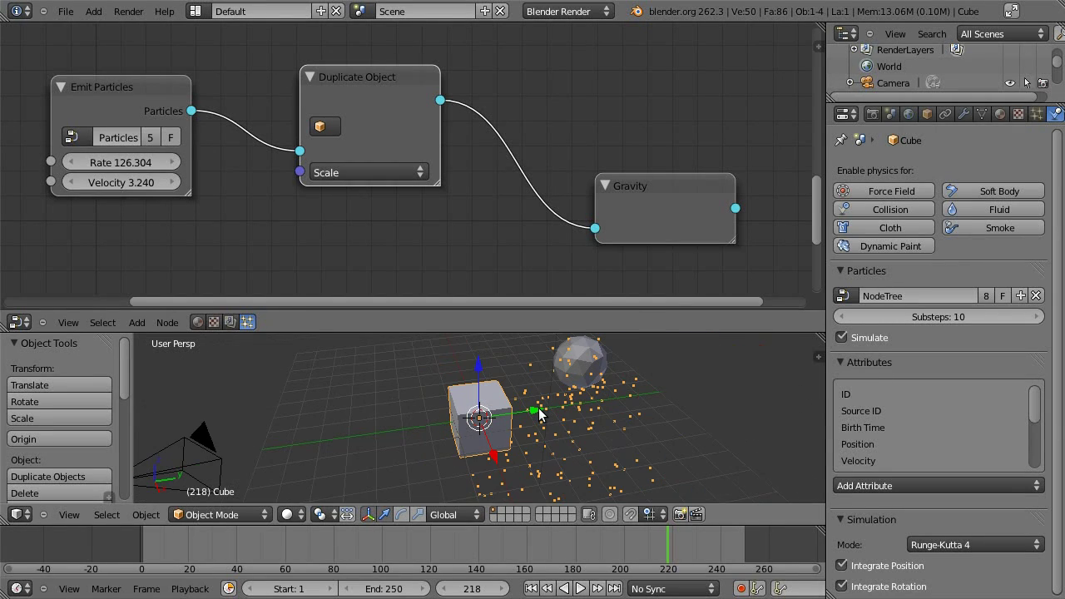
Add a cone mesh to the scene and move it away from the cube, to the side opposite the particles.
key(shift+a)
mouse_move(346, 382)
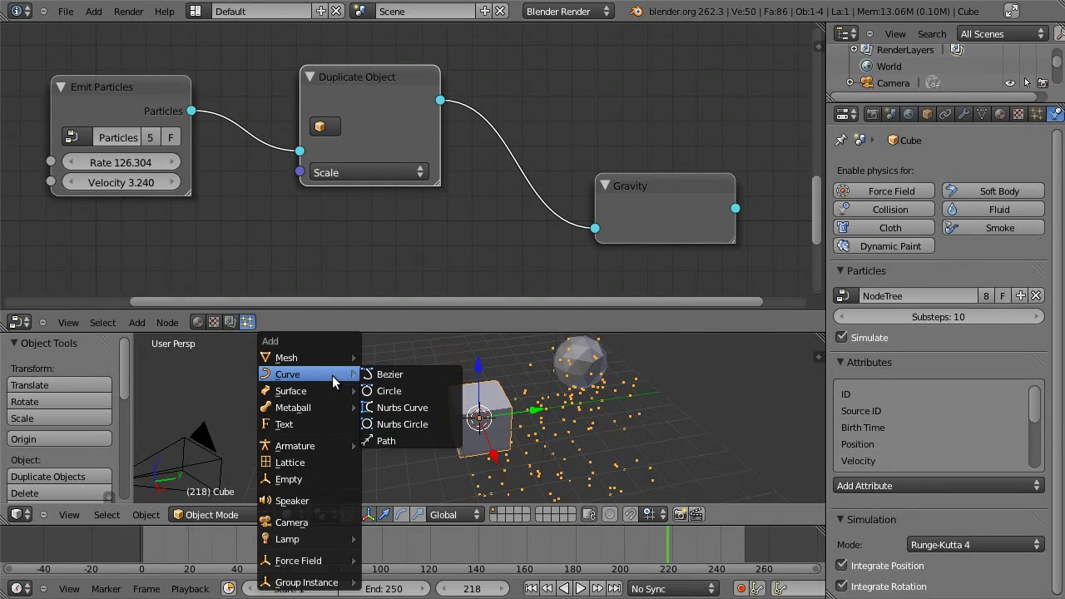
mouse_move(310, 358)
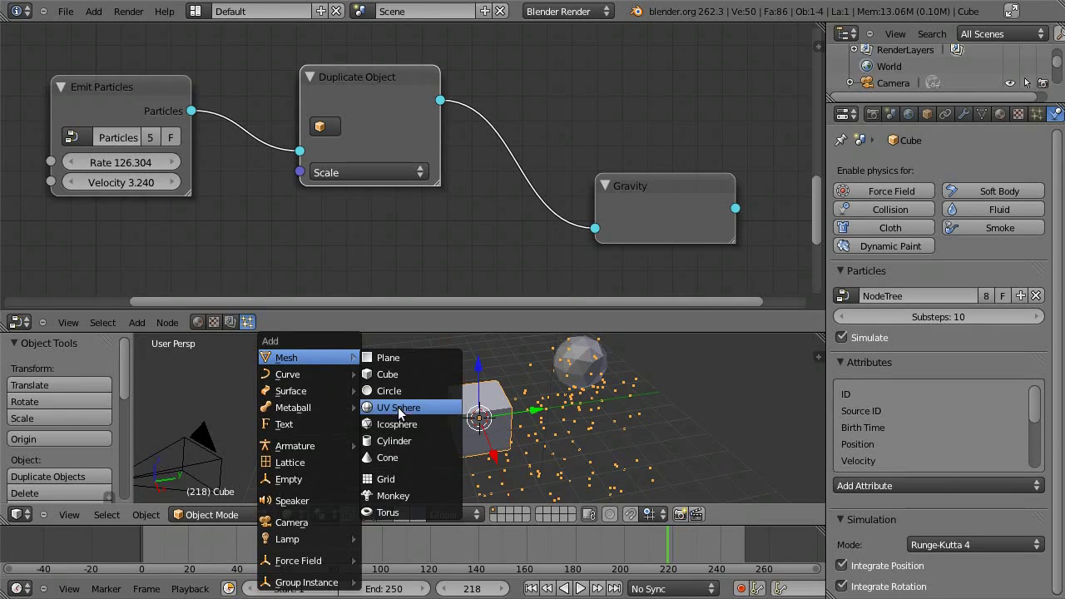
click(397, 458)
key(g)
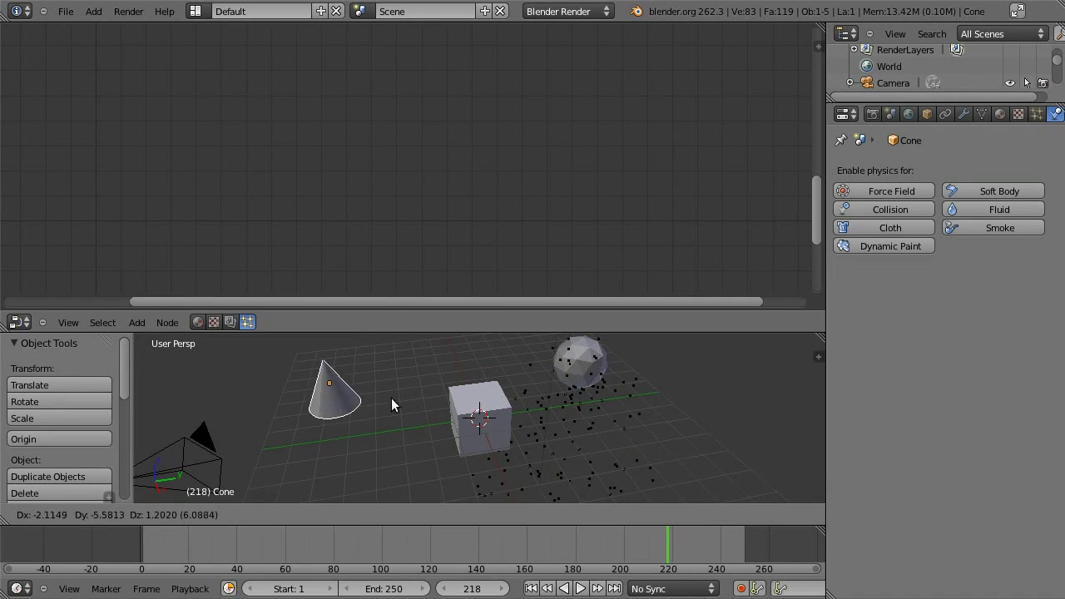
click(411, 393)
Scale the cone's entire mesh in Edit Mode and return to Object Mode.
key(Tab)
key(a)
key(a)
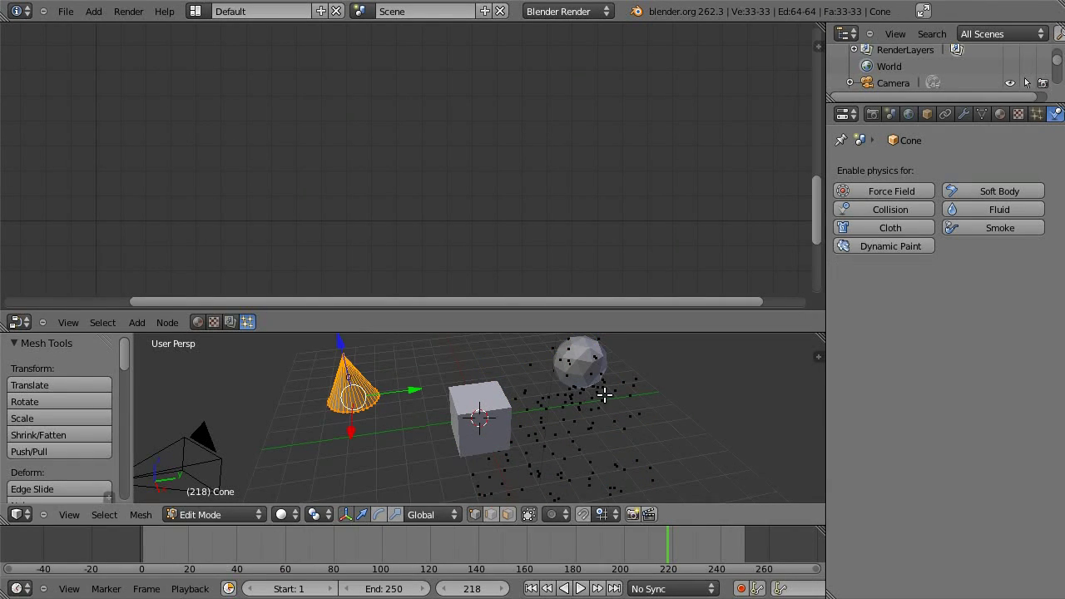
key(s)
click(535, 403)
key(Tab)
Select the cube, set Cone as the object in its Duplicate Object node, and advance one frame.
middle_drag(368, 424, 423, 338)
right_click(439, 399)
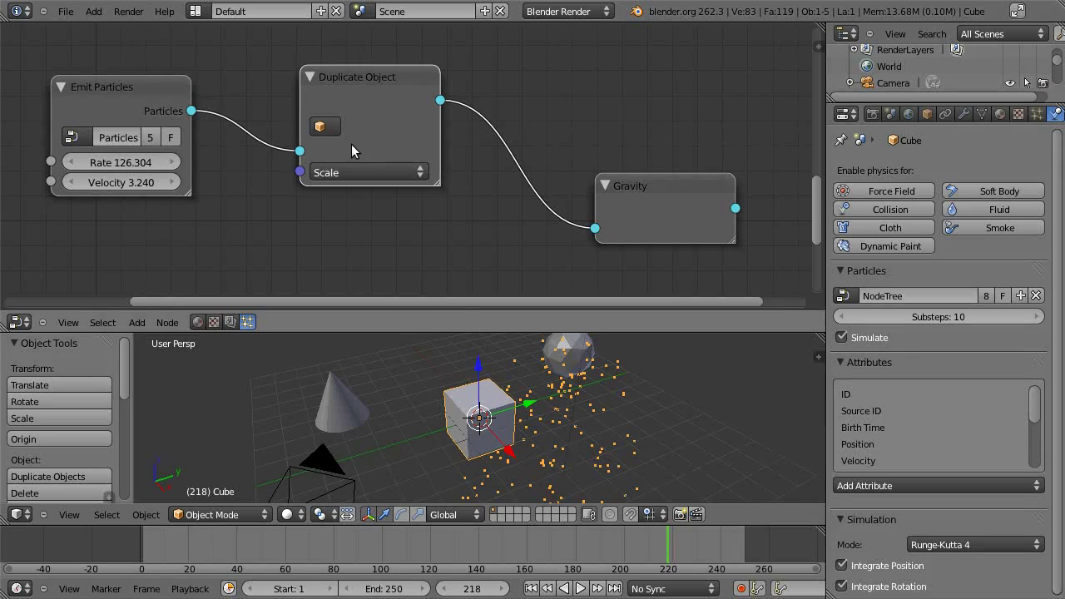
click(331, 128)
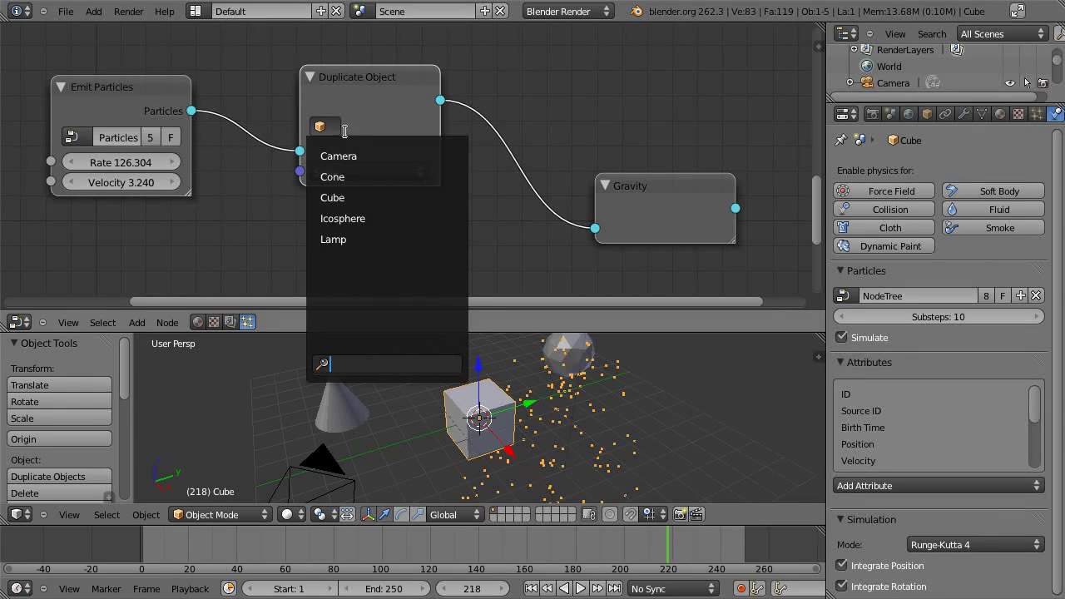
click(332, 177)
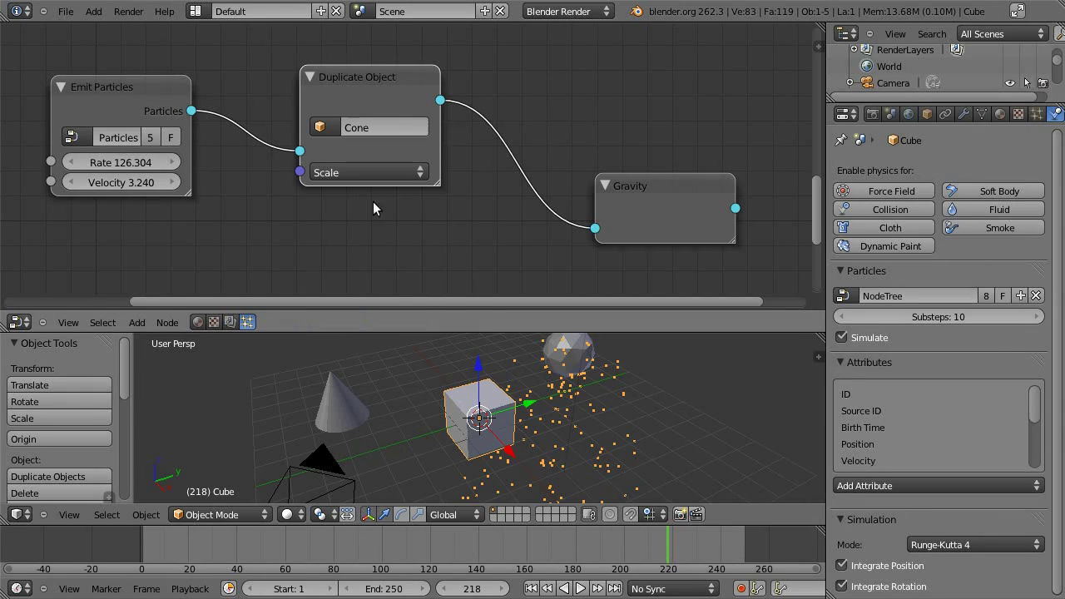
key(Right)
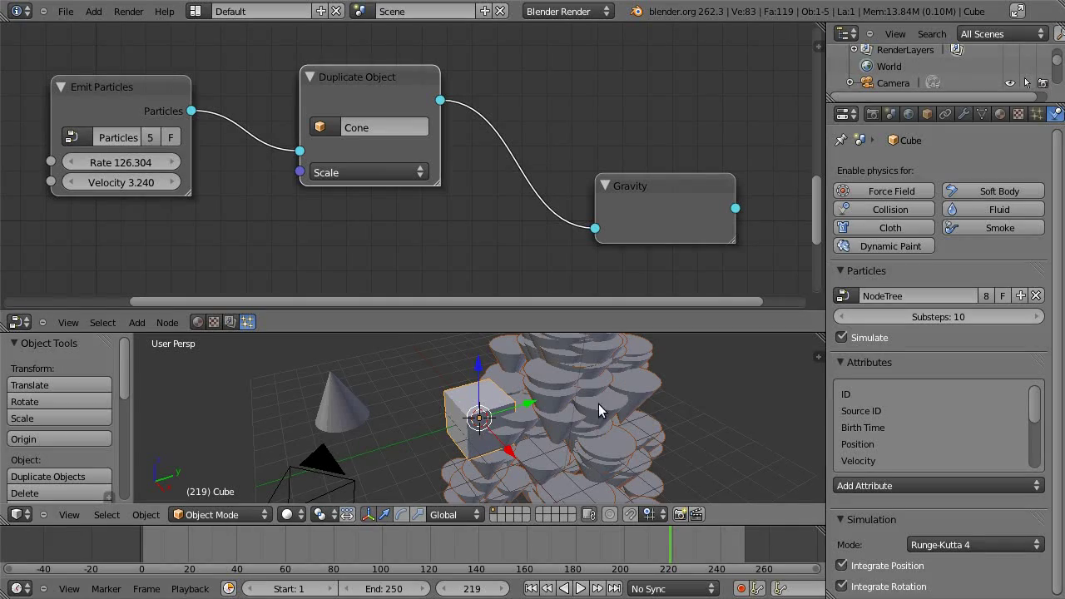
Play the animation, examine the duplicated cones from several angles and distances, and stop the playback.
middle_drag(593, 427, 476, 346)
key(alt+a)
scroll(510, 411, down, 5)
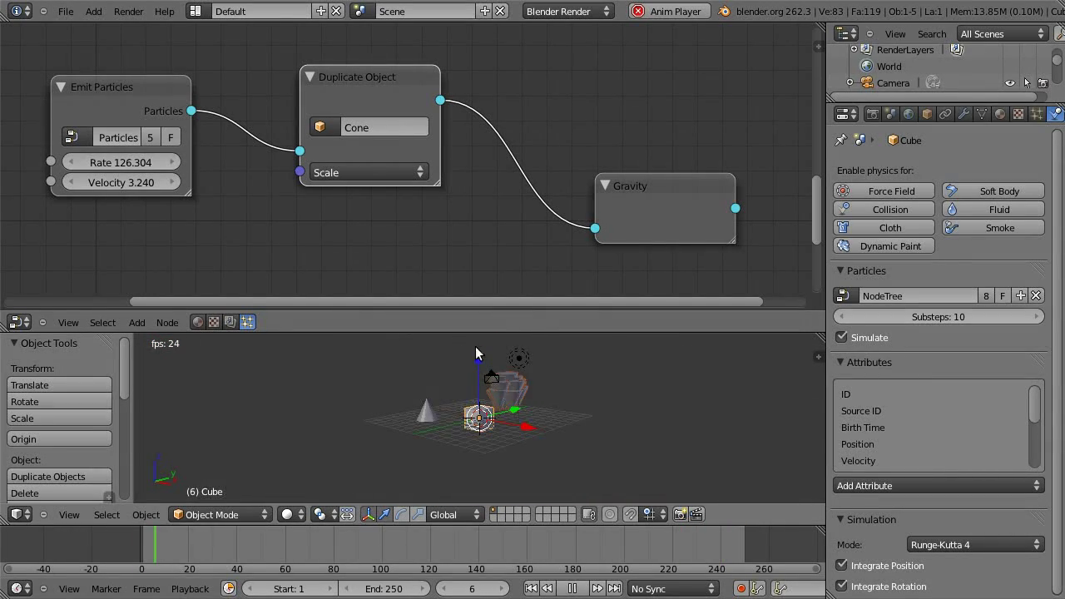
scroll(536, 421, up, 6)
shift+middle_drag(536, 421, 532, 242)
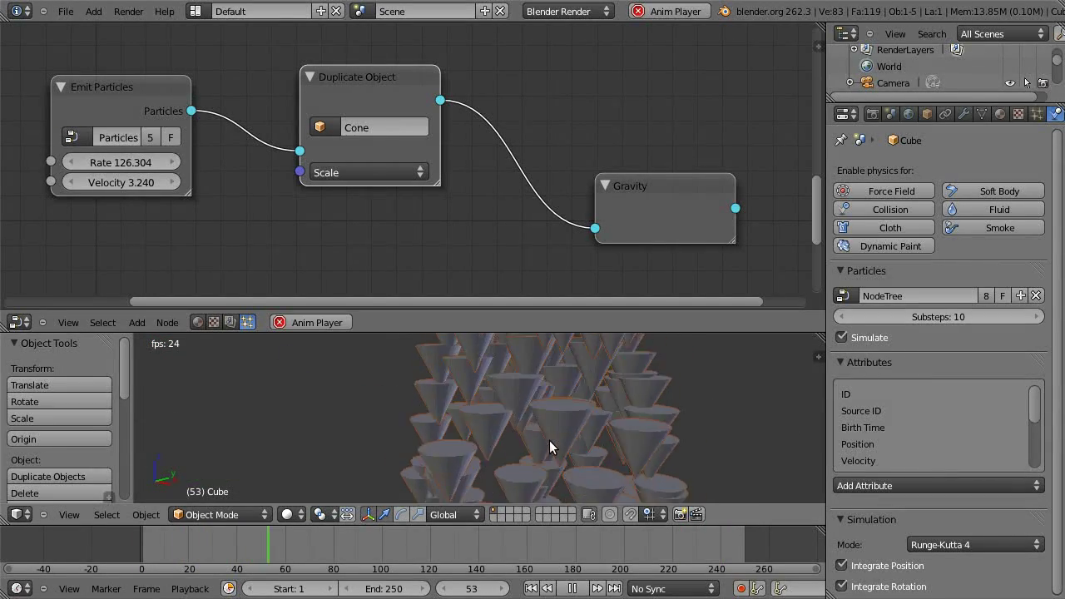
scroll(549, 441, down, 5)
middle_drag(543, 444, 519, 440)
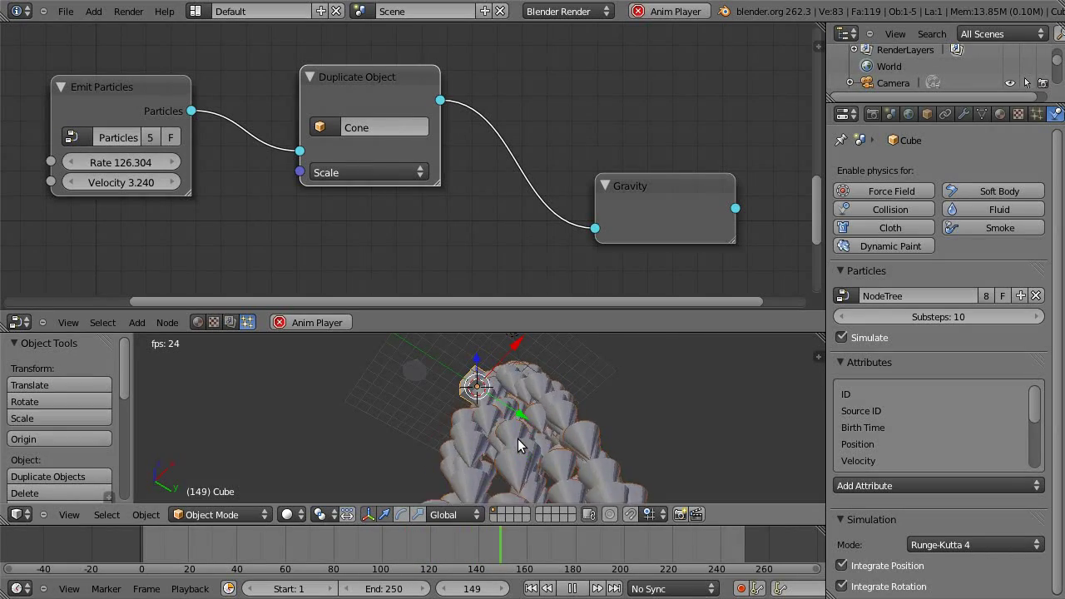
middle_drag(511, 435, 473, 372)
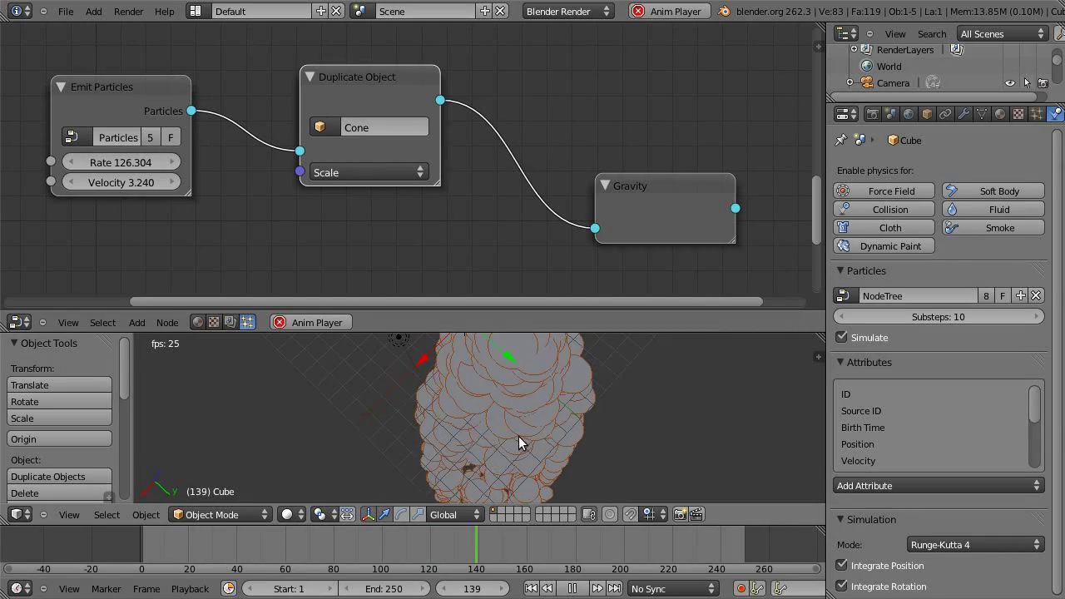
key(alt+a)
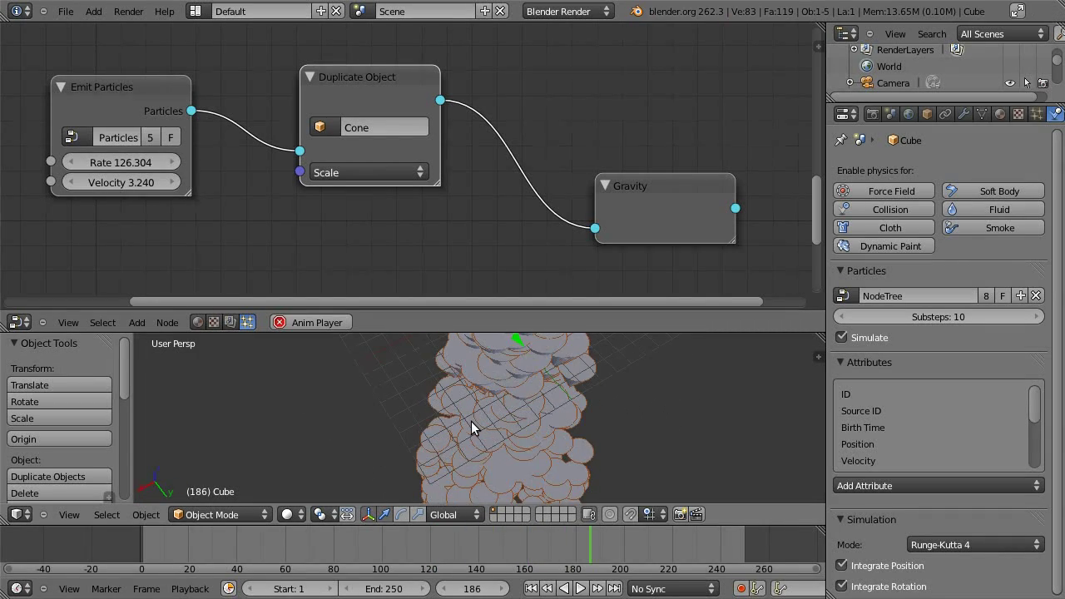
Space out the Duplicate Object and Gravity nodes and open the Emit Particles group for editing.
middle_drag(464, 207, 573, 175)
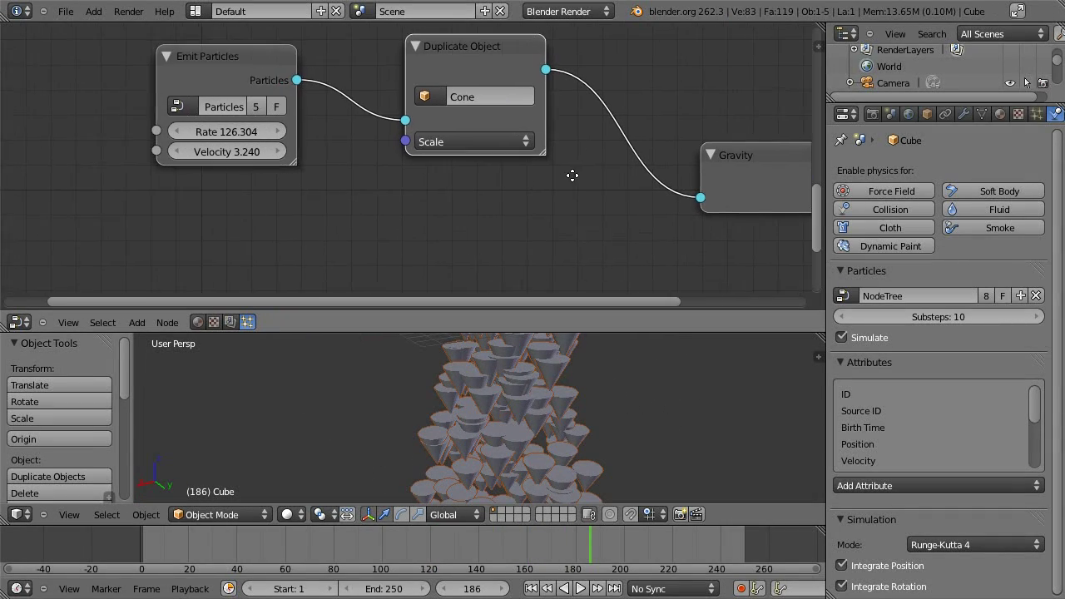
drag(471, 66, 483, 83)
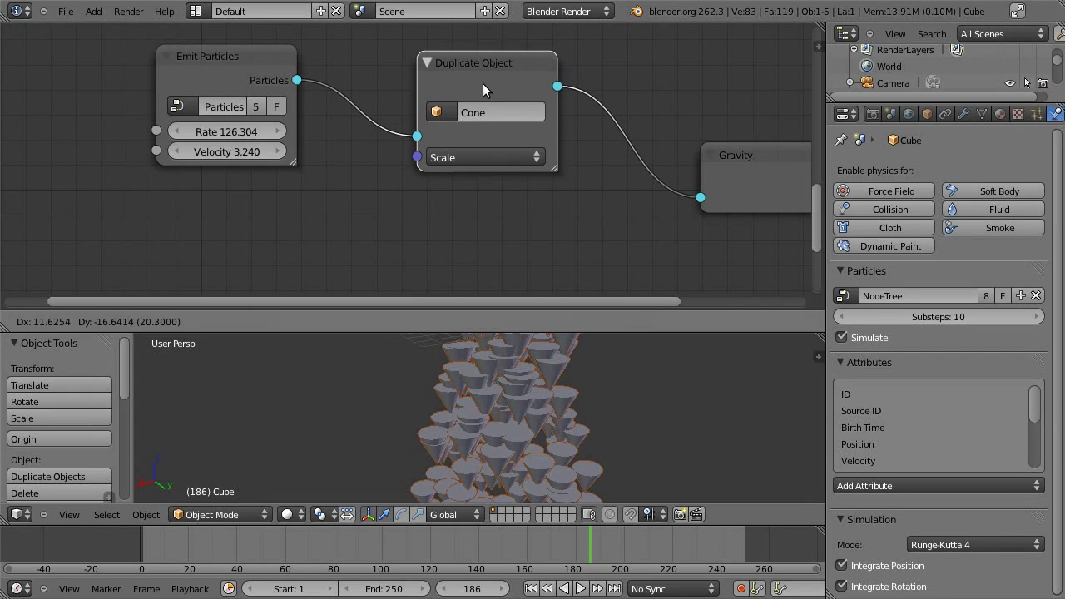
drag(726, 153, 787, 113)
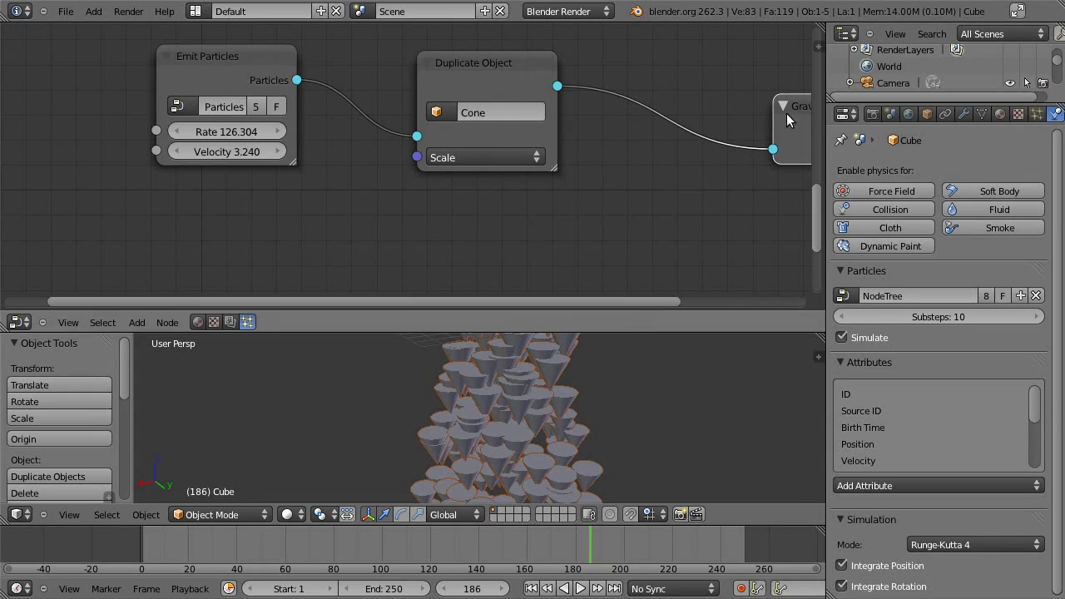
drag(494, 72, 662, 59)
drag(223, 73, 175, 90)
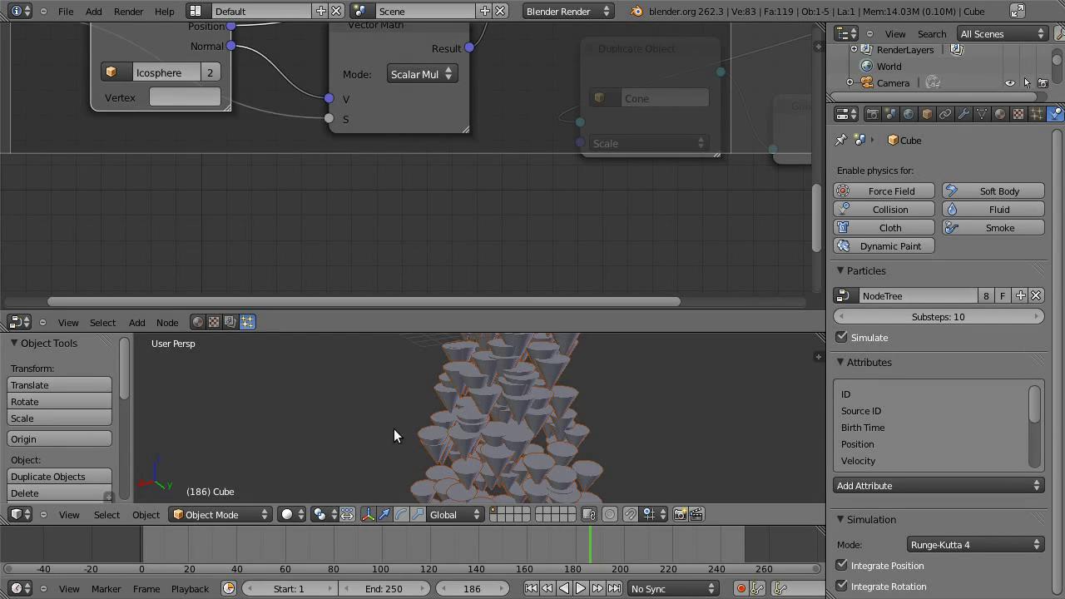
Add a Rotation attribute to the Set Attribute node inside the group and move the node farther from Vector Math.
middle_drag(394, 429, 400, 362)
scroll(531, 391, down, 1)
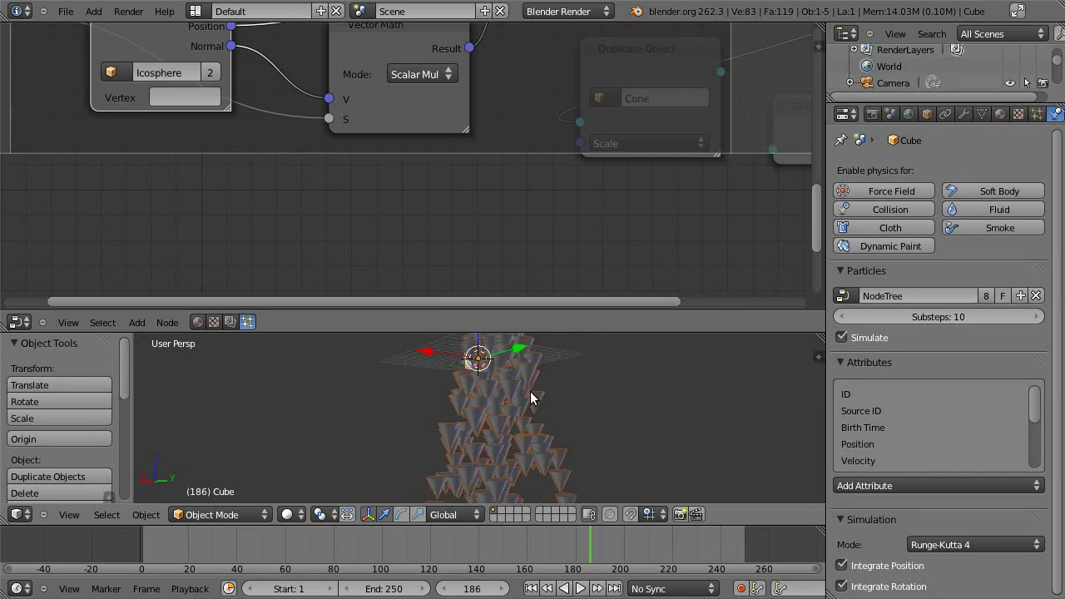
scroll(506, 441, down, 4)
scroll(499, 441, up, 10)
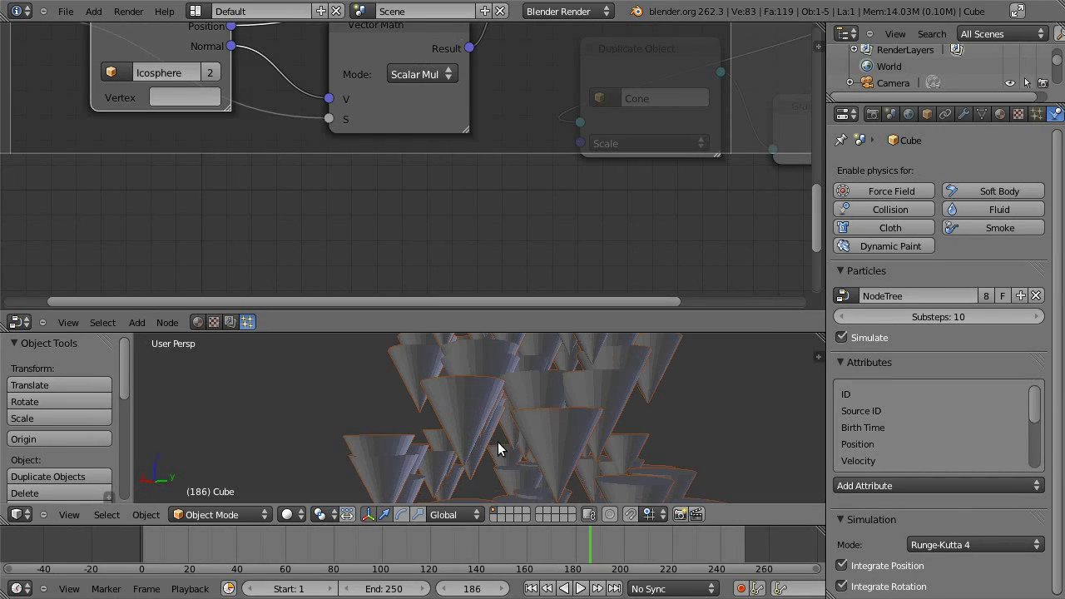
middle_drag(408, 113, 252, 293)
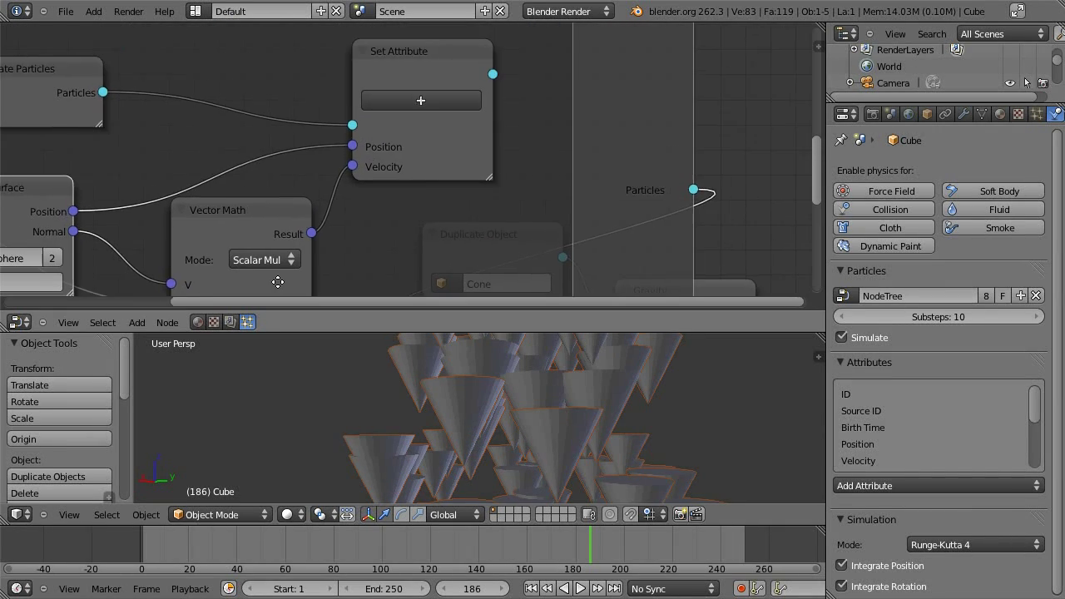
click(449, 99)
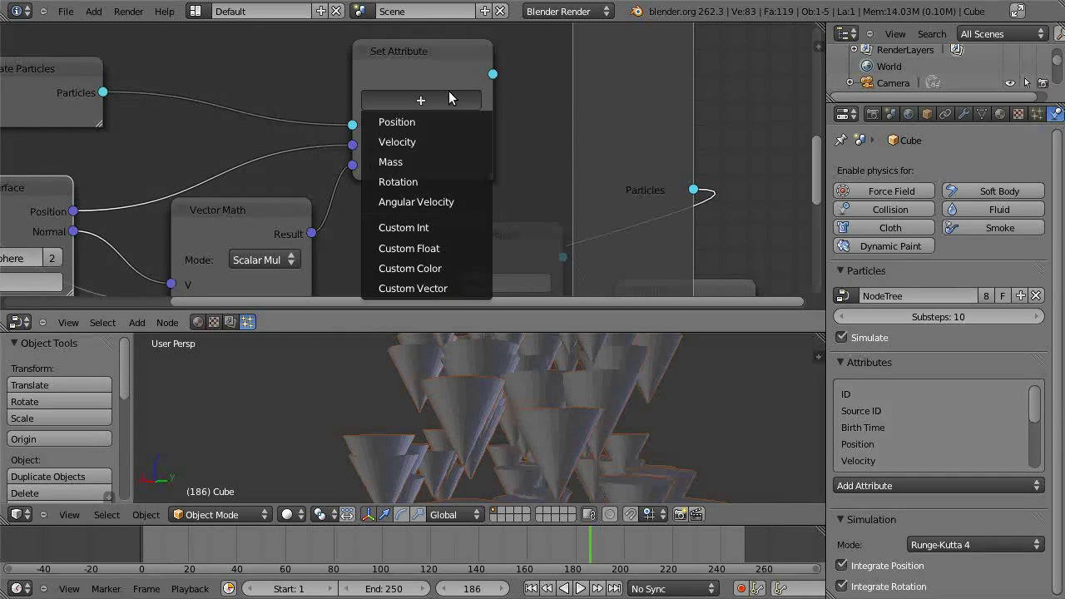
click(430, 182)
drag(429, 168, 571, 145)
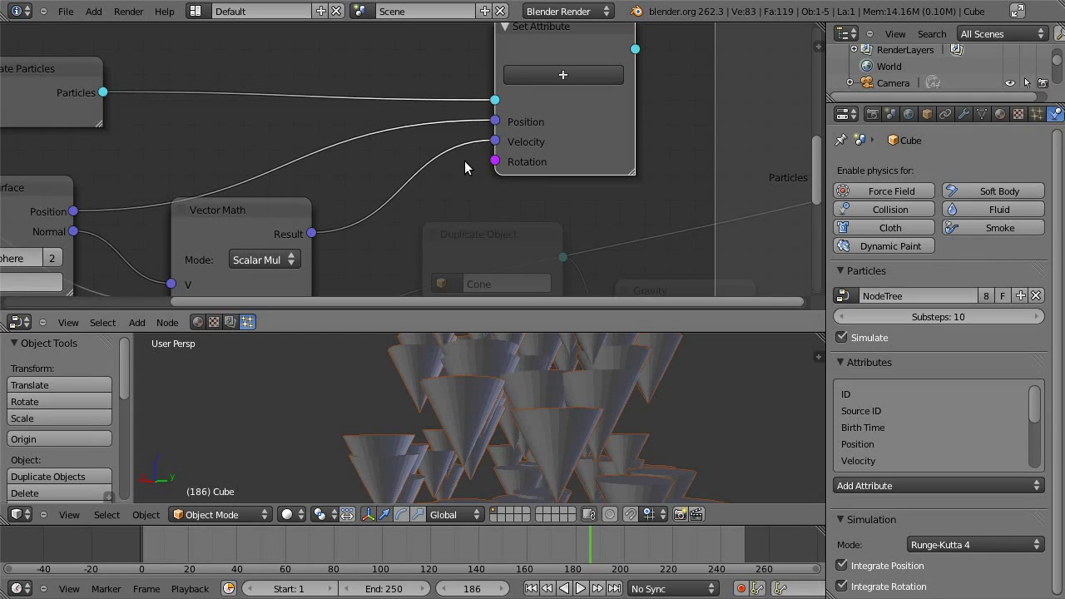
Add a Rotation Math node below Vector Math inside the Emit Particles group.
middle_drag(388, 218, 493, 111)
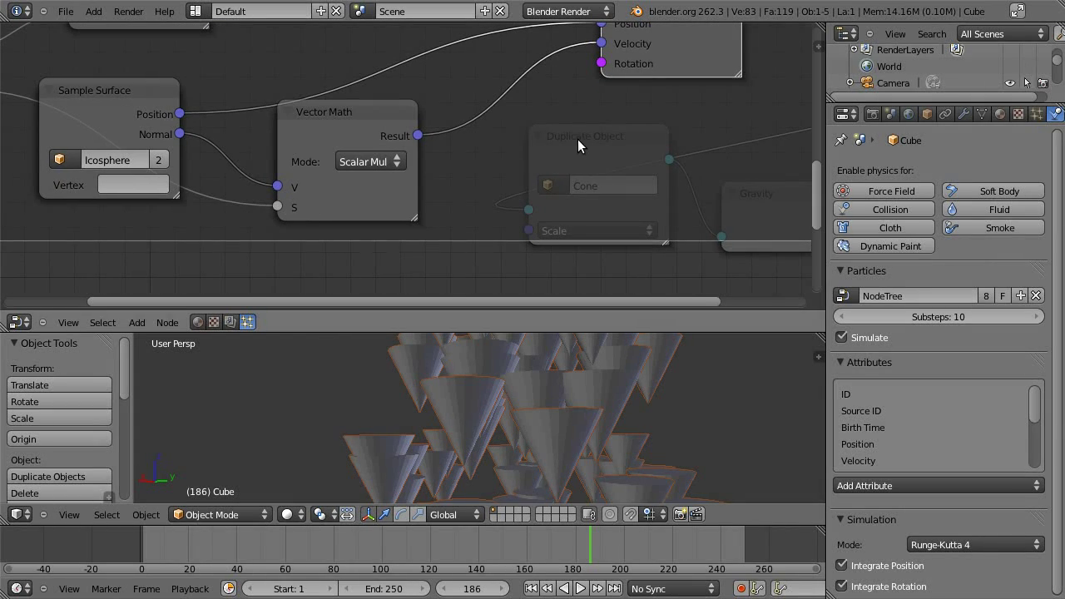
key(shift+a)
mouse_move(567, 158)
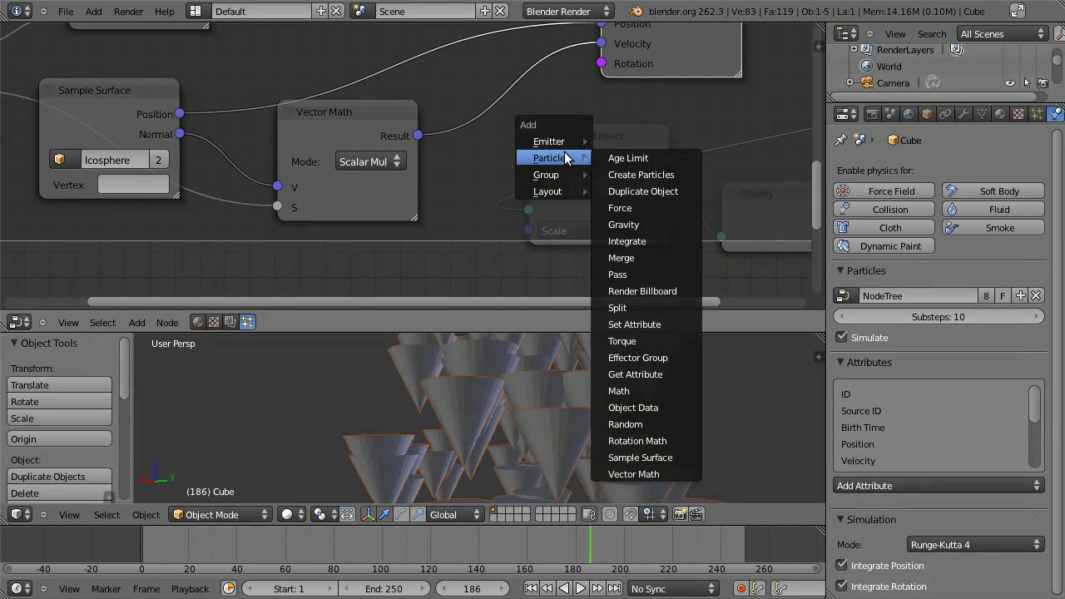
click(656, 447)
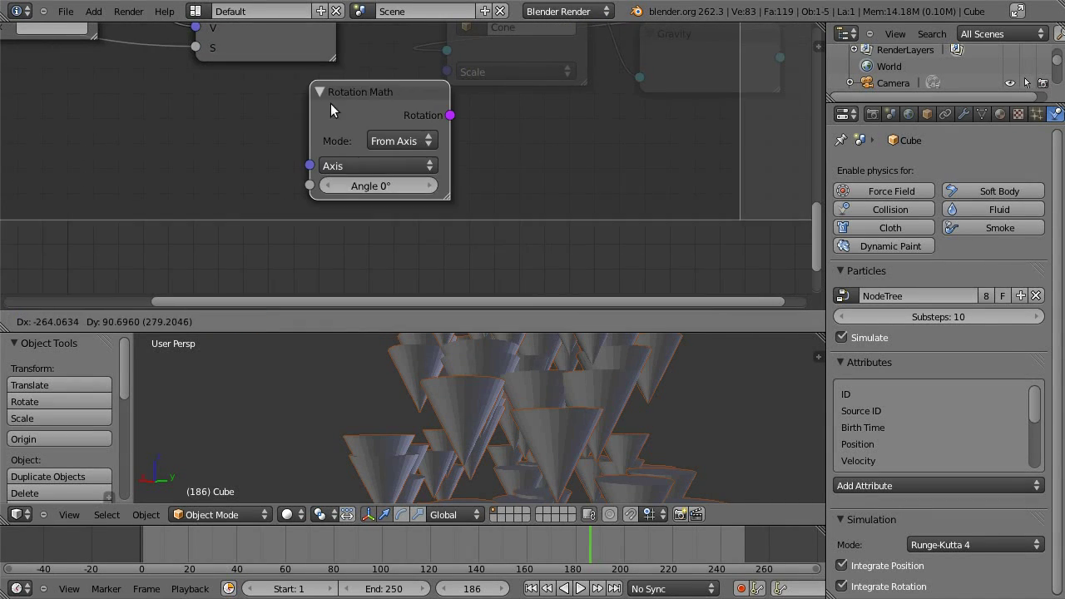
click(288, 127)
Connect the Rotation output of Rotation Math to the Rotation input of Set Attribute.
middle_drag(385, 141, 411, 205)
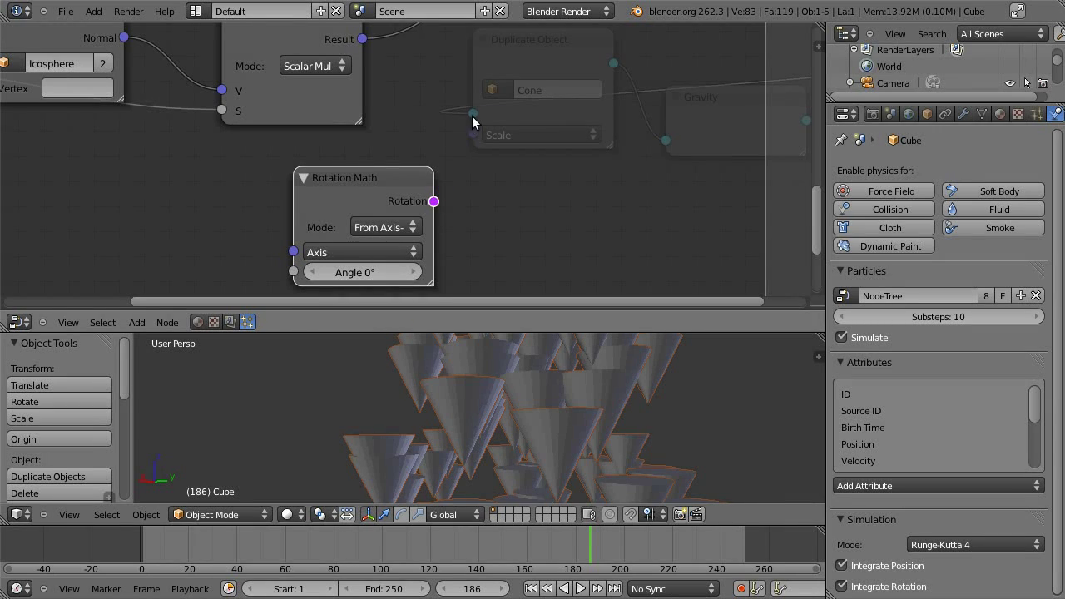
middle_drag(472, 121, 466, 194)
drag(428, 274, 538, 40)
middle_drag(504, 156, 650, 32)
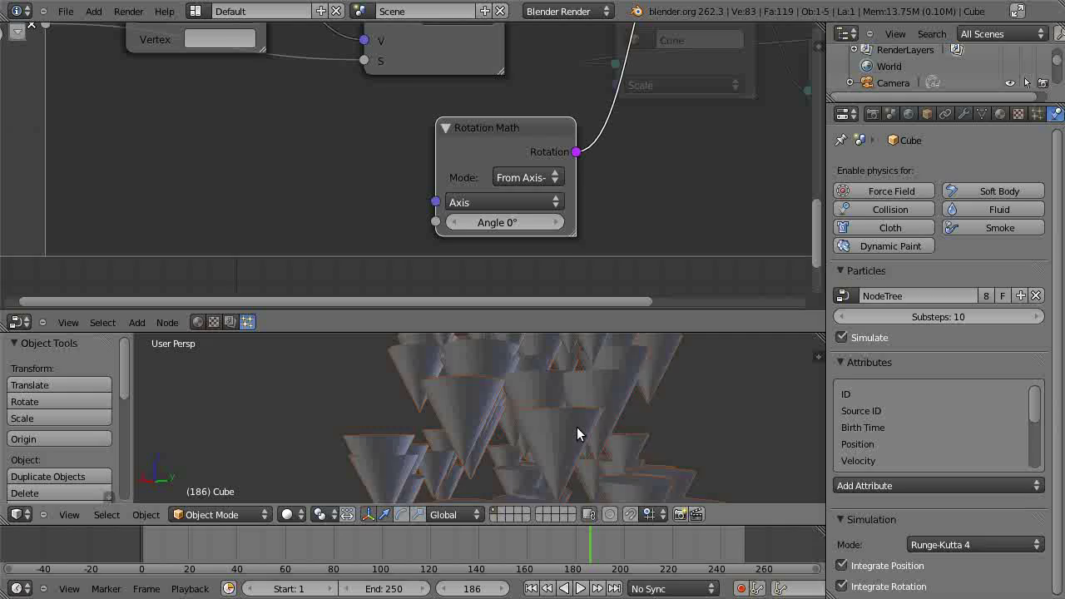
Try a new axis direction and an angle of -527.076° in Rotation Math during playback, inspect the cones, and stop the animation.
key(alt+a)
drag(527, 220, 582, 167)
click(501, 203)
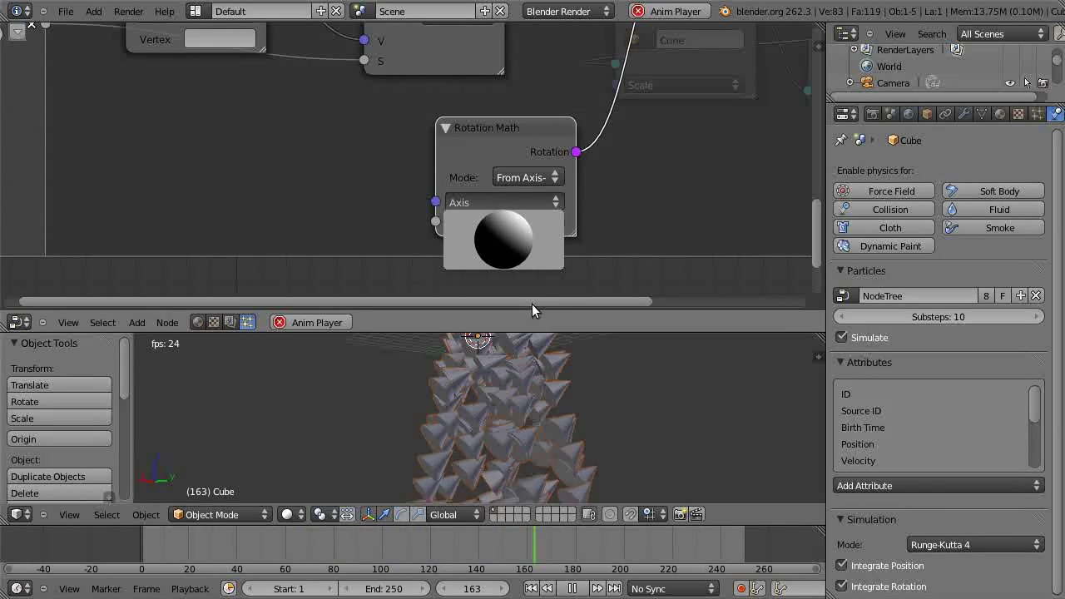
middle_drag(581, 225, 559, 228)
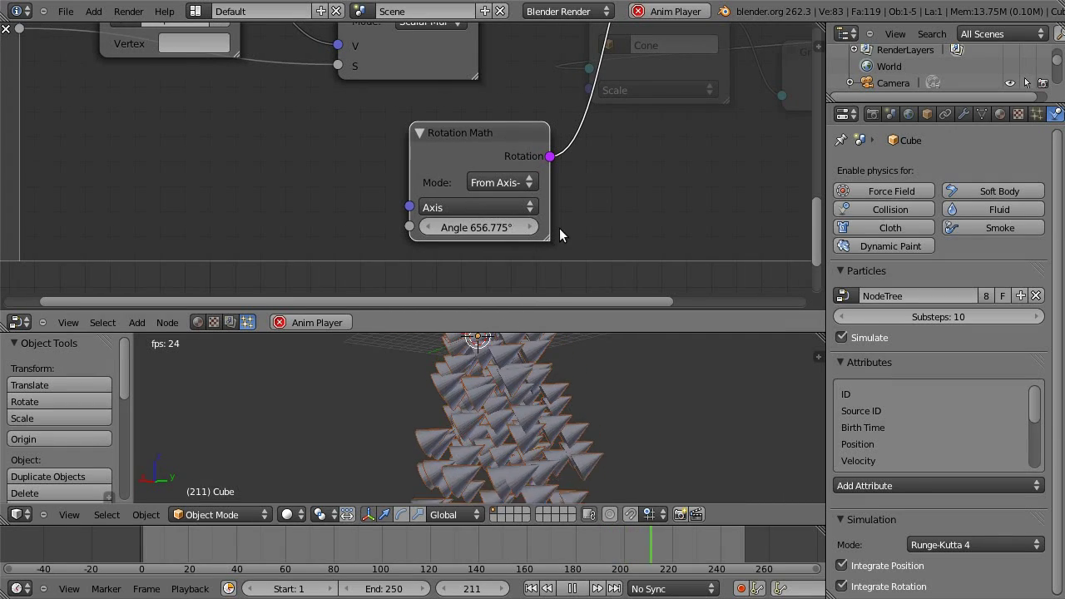
drag(504, 226, 428, 231)
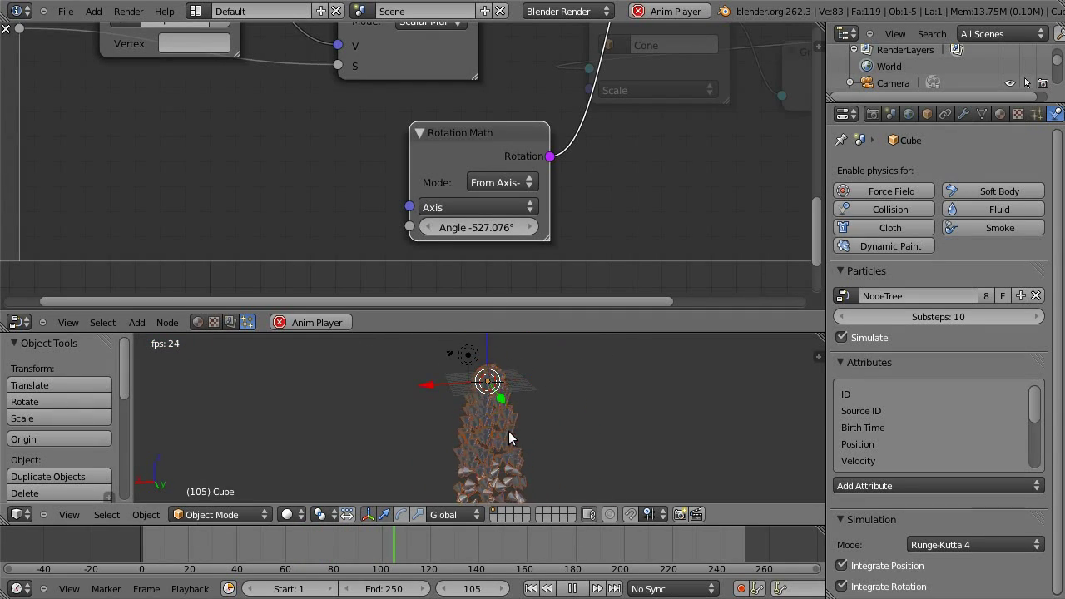
scroll(510, 427, up, 5)
middle_drag(511, 423, 572, 414)
scroll(560, 404, down, 4)
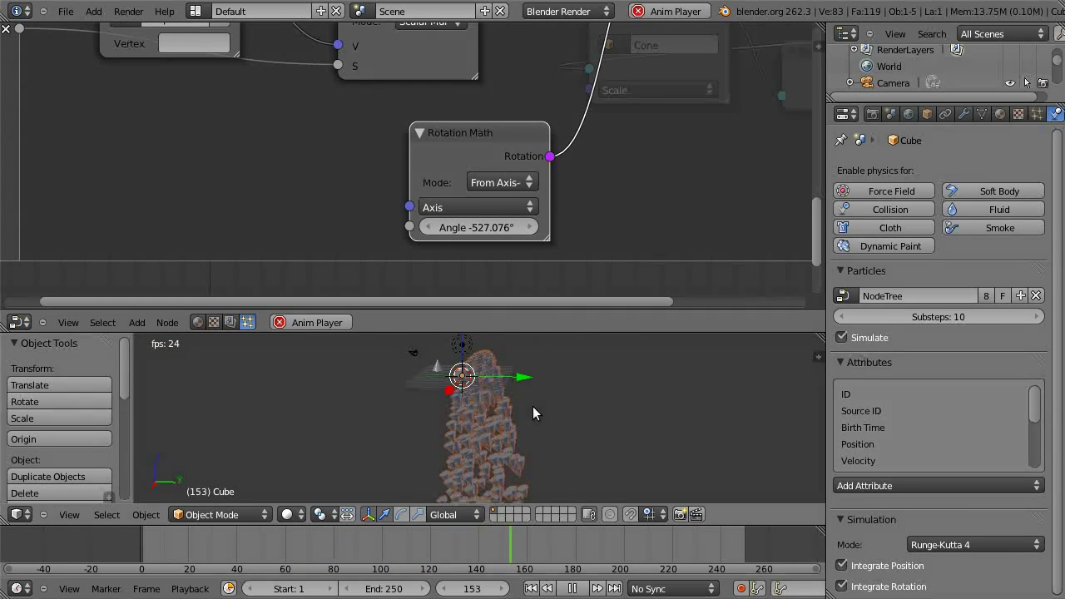
key(alt+a)
Space out the group's nodes by moving Rotation Math down and Sample Surface farther from Vector Math.
middle_drag(587, 131, 516, 191)
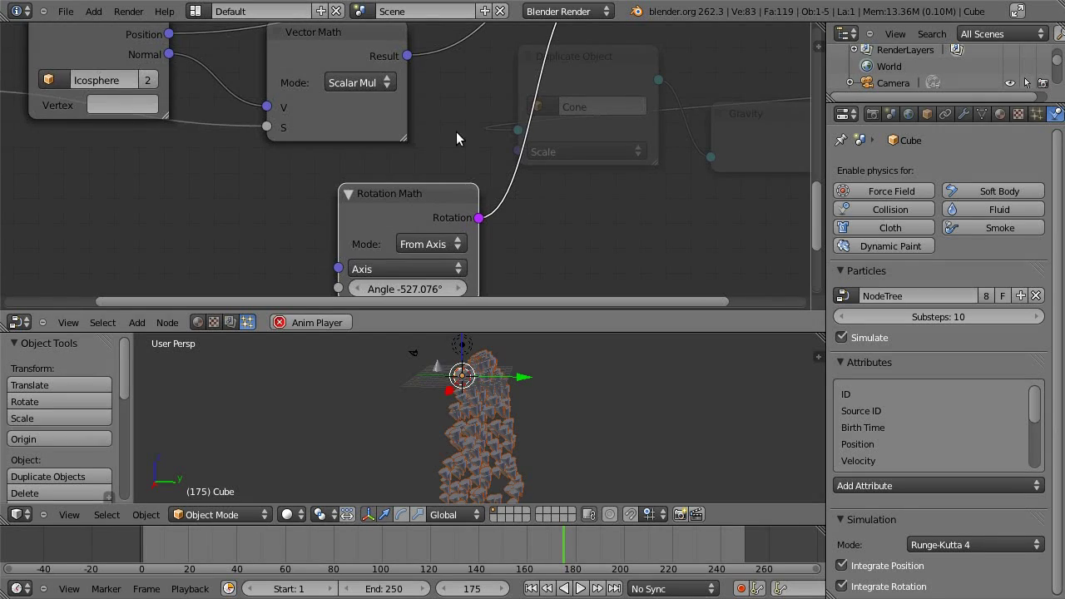
middle_drag(393, 124, 521, 83)
scroll(469, 177, down, 5)
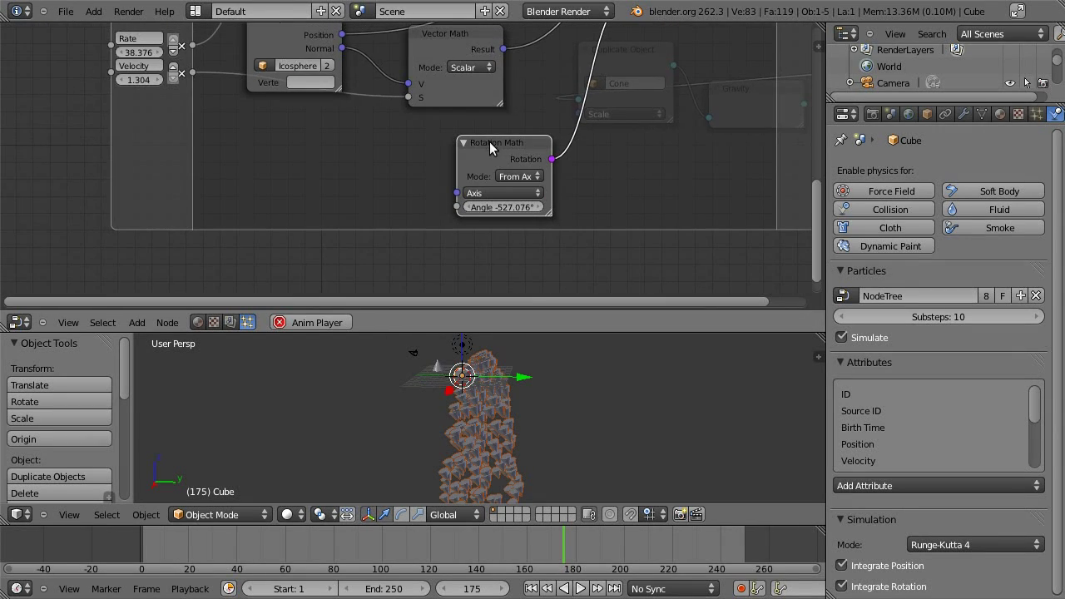
scroll(491, 148, up, 2)
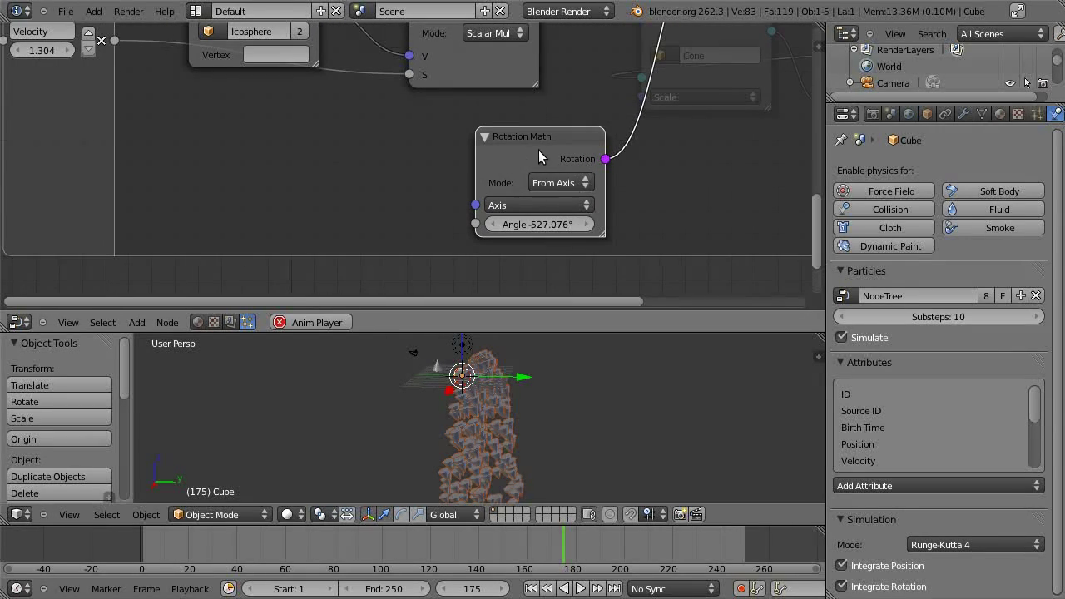
drag(539, 149, 496, 293)
scroll(496, 354, up, 5)
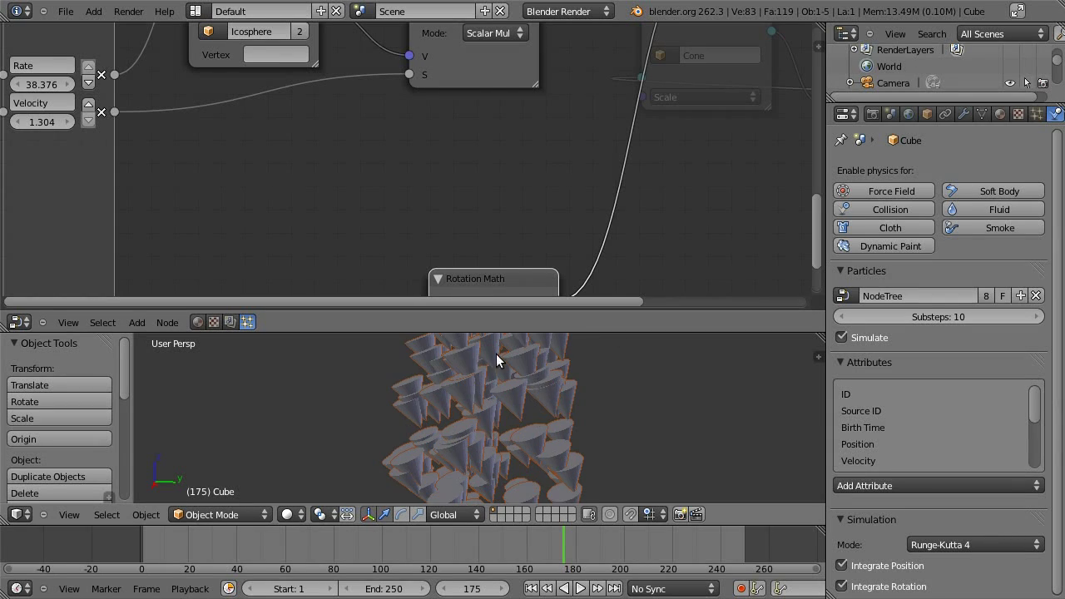
scroll(486, 363, down, 5)
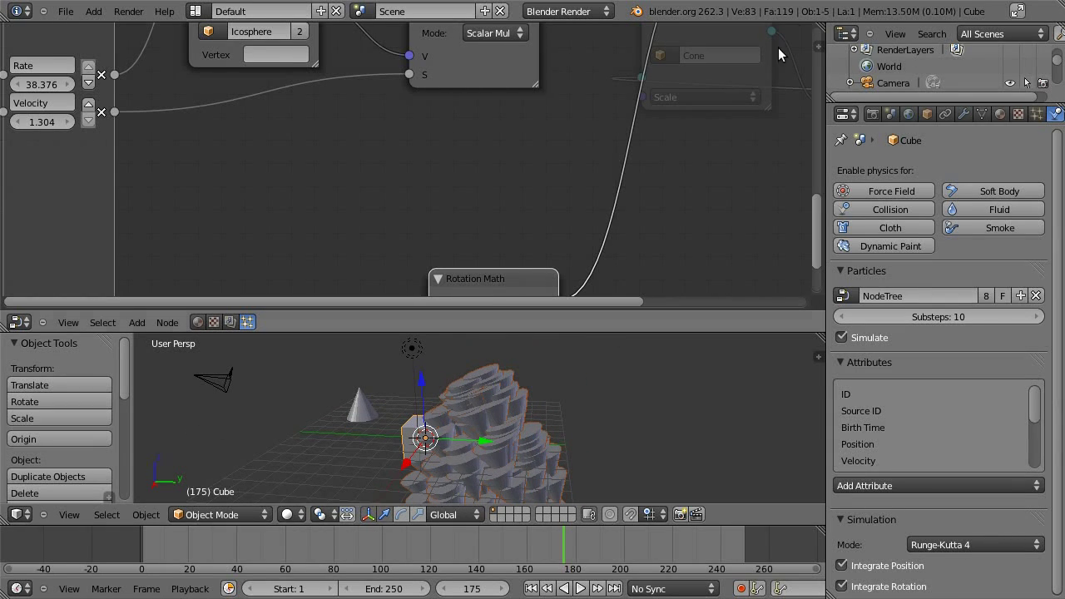
middle_drag(518, 67, 568, 155)
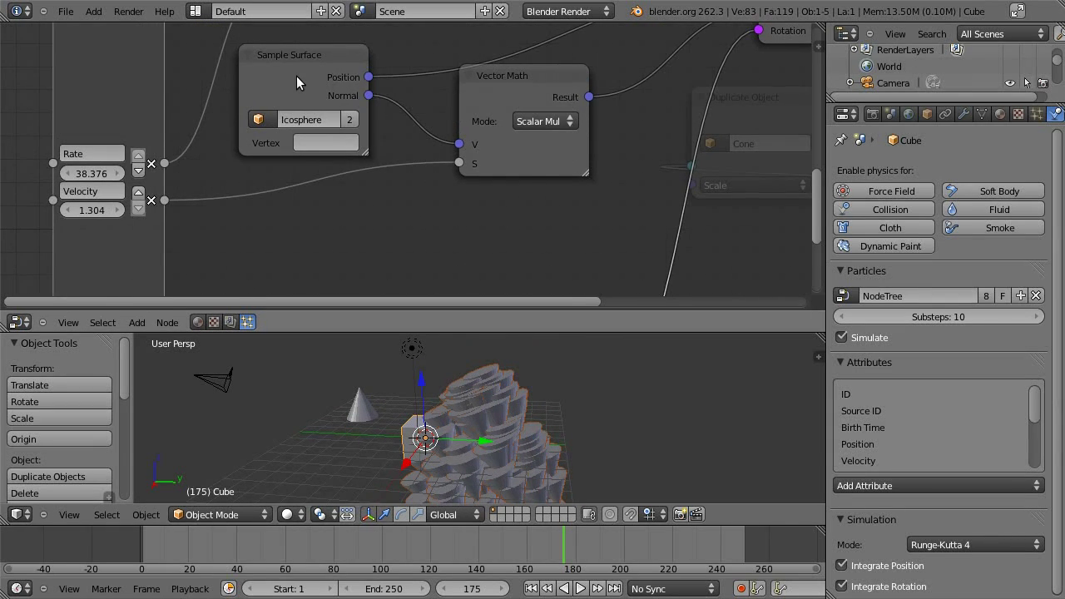
drag(296, 81, 270, 79)
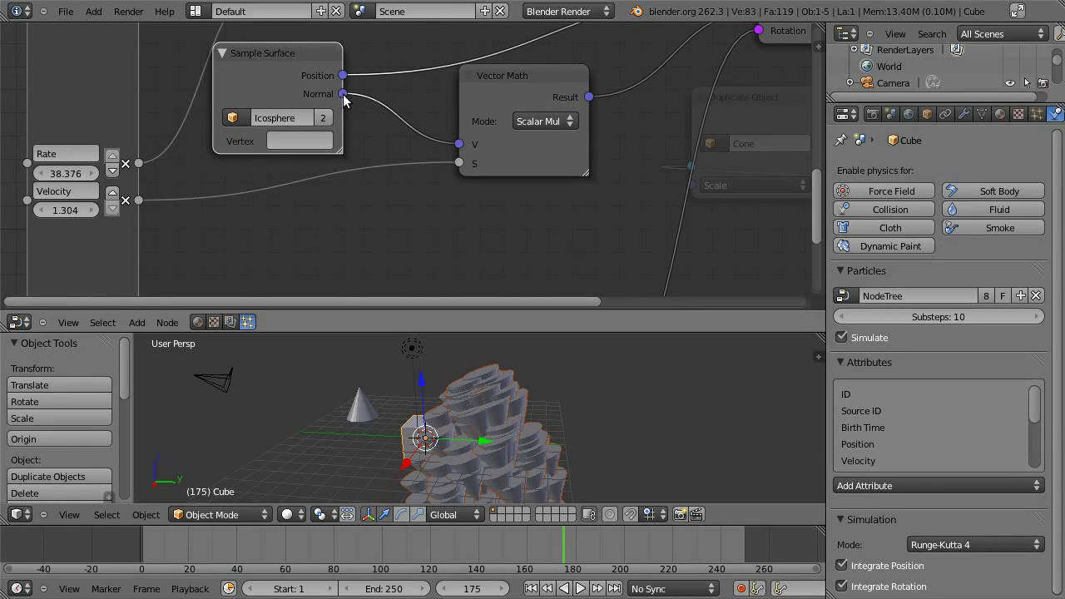
Change the Rotation Math node's mode to From Vectors.
middle_drag(488, 296, 413, 150)
drag(466, 228, 552, 134)
click(556, 183)
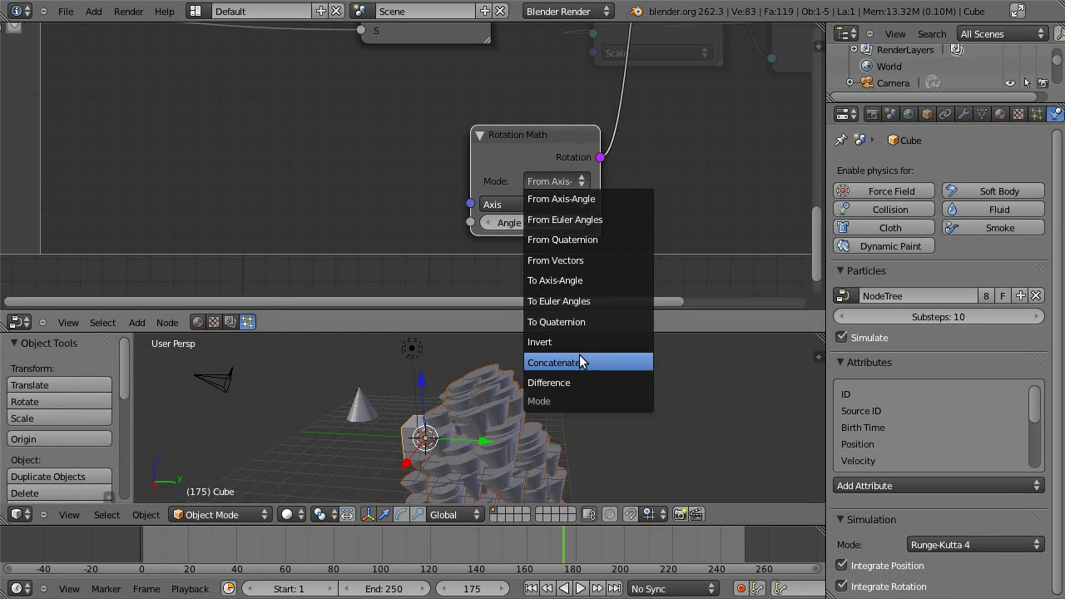
click(585, 259)
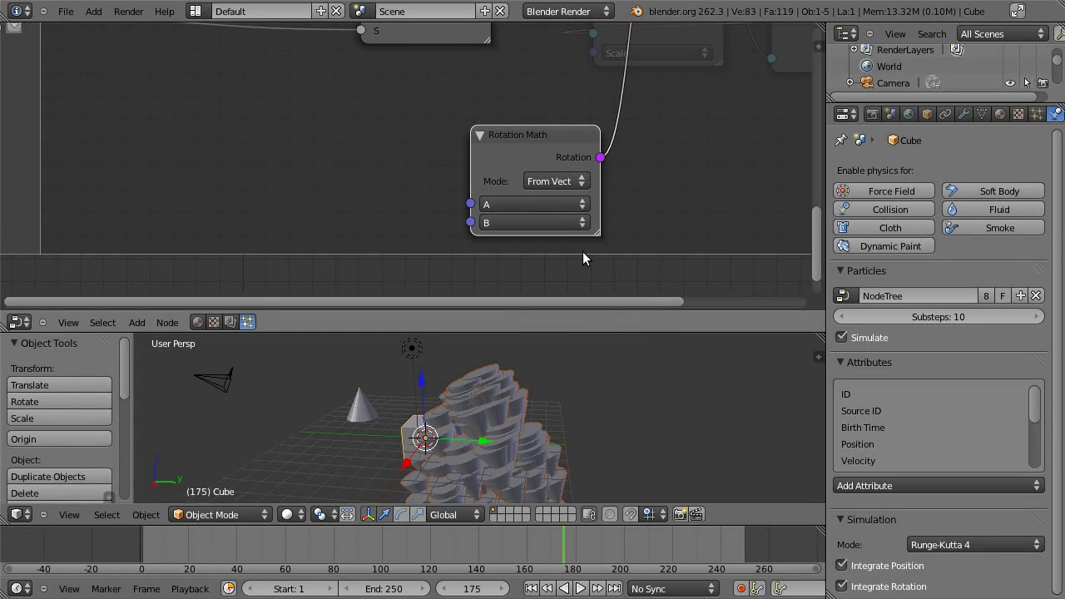
middle_drag(582, 256, 680, 340)
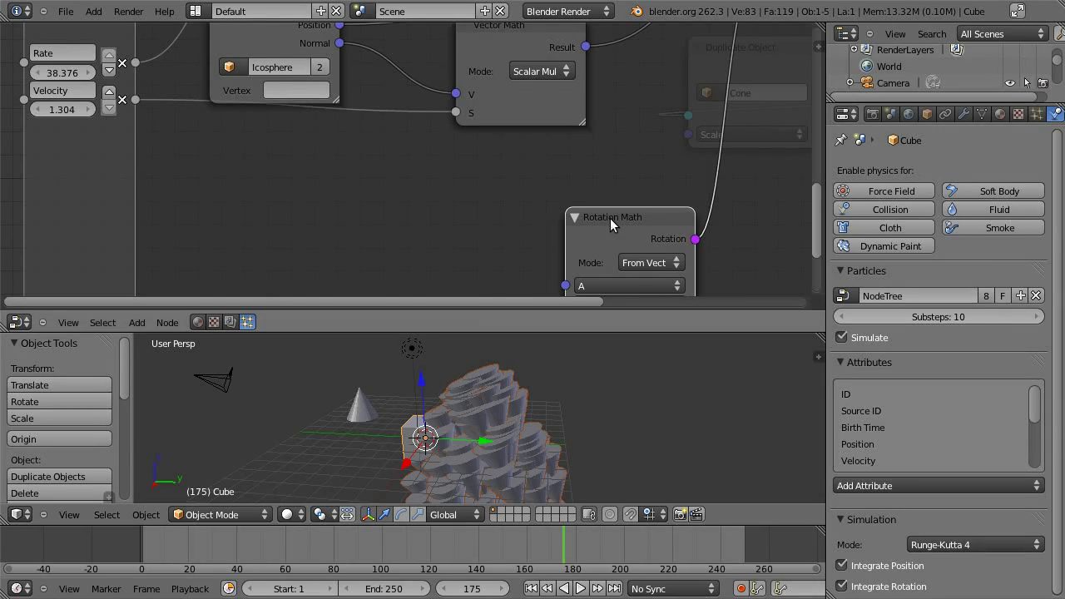
Move Rotation Math closer to Vector Math and edit its vector A, entering 0 for the first component.
drag(623, 224, 562, 177)
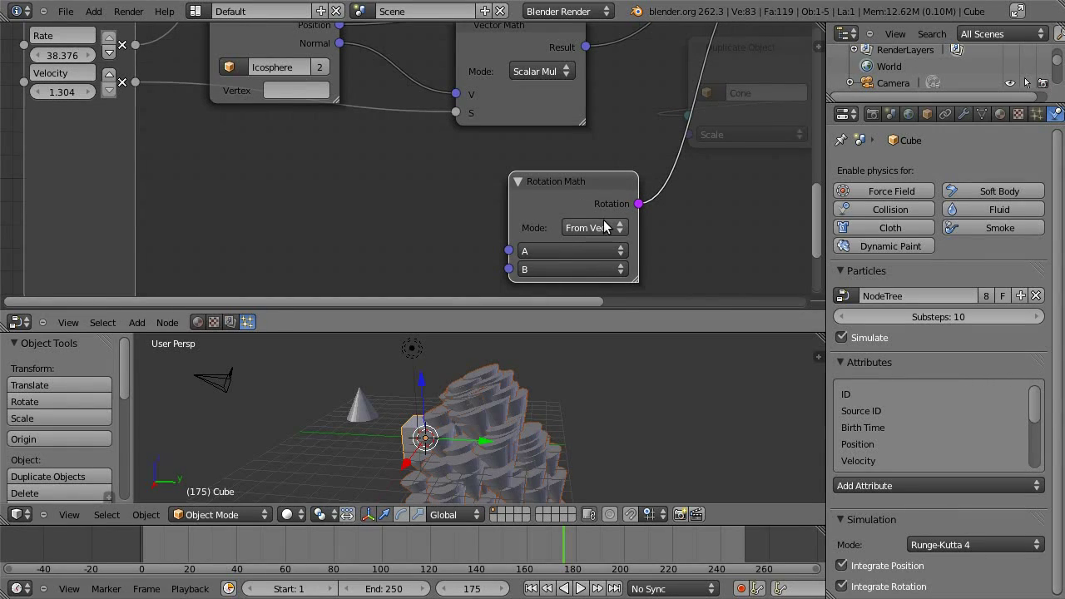
click(575, 250)
click(550, 267)
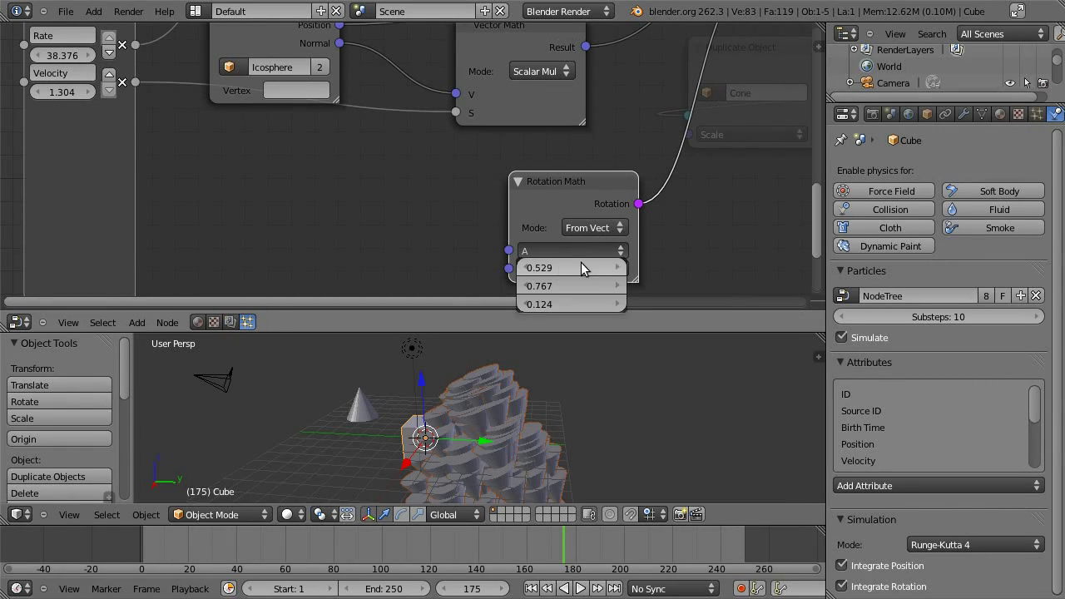
click(558, 267)
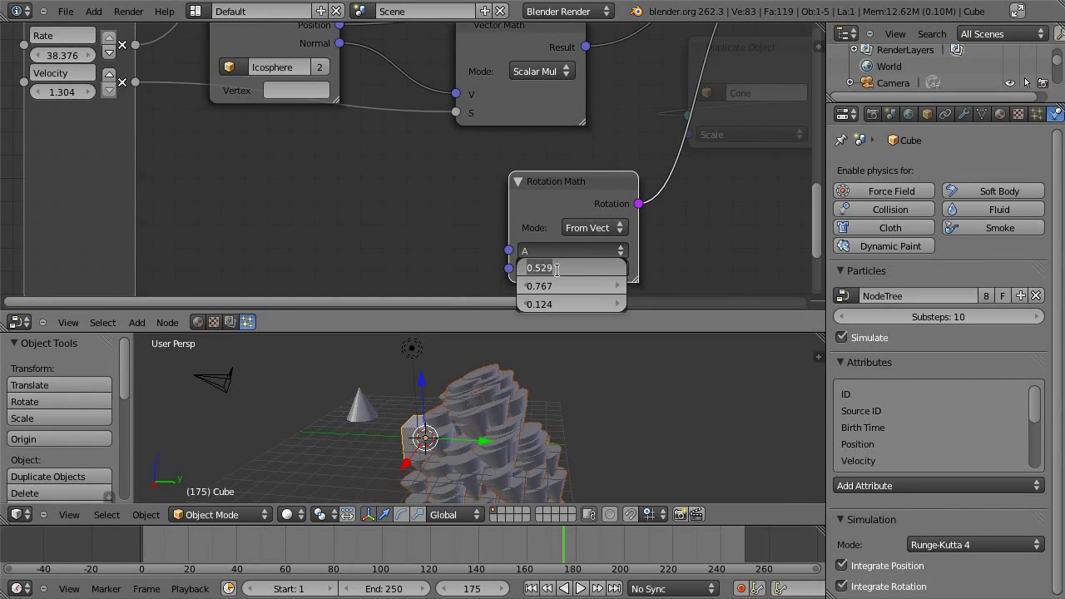
text(0)
key(Tab)
text(0)
key(Tab)
text(0)
key(Return)
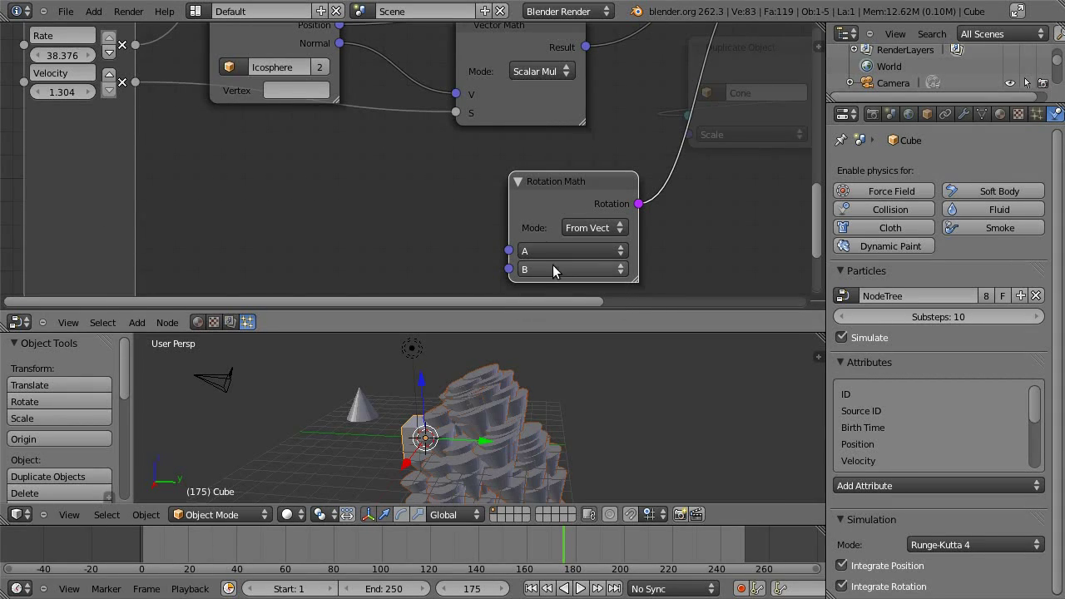
Connect the Normal output of Sample Surface to Rotation Math's B input and play the animation to check the cones' orientation.
middle_drag(418, 202, 463, 154)
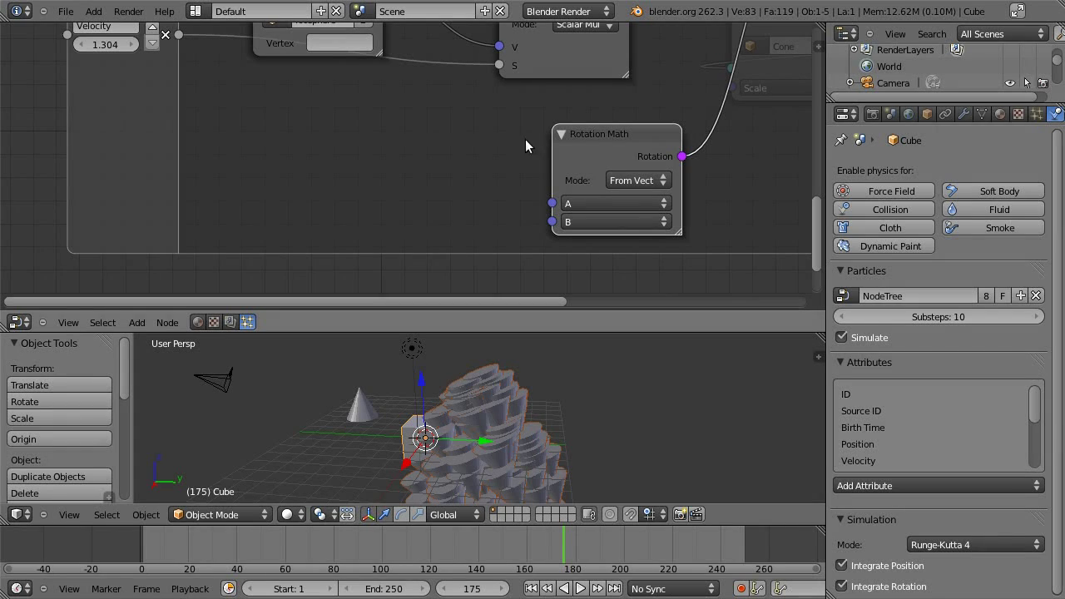
middle_drag(408, 102, 430, 147)
drag(406, 44, 578, 264)
middle_drag(718, 191, 476, 219)
key(alt+a)
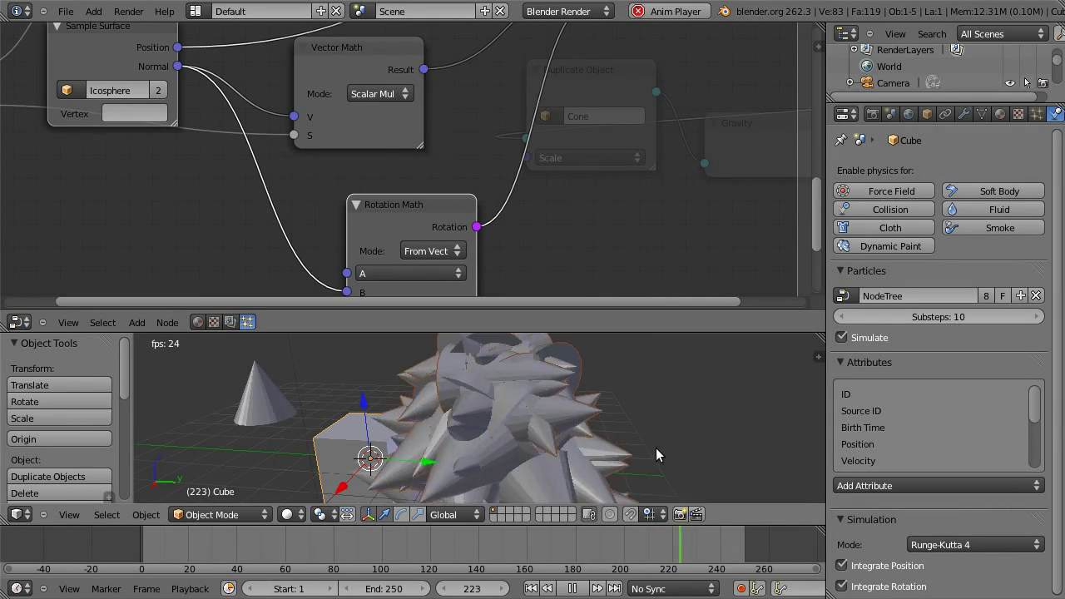
scroll(656, 452, down, 5)
shift+middle_drag(604, 454, 566, 328)
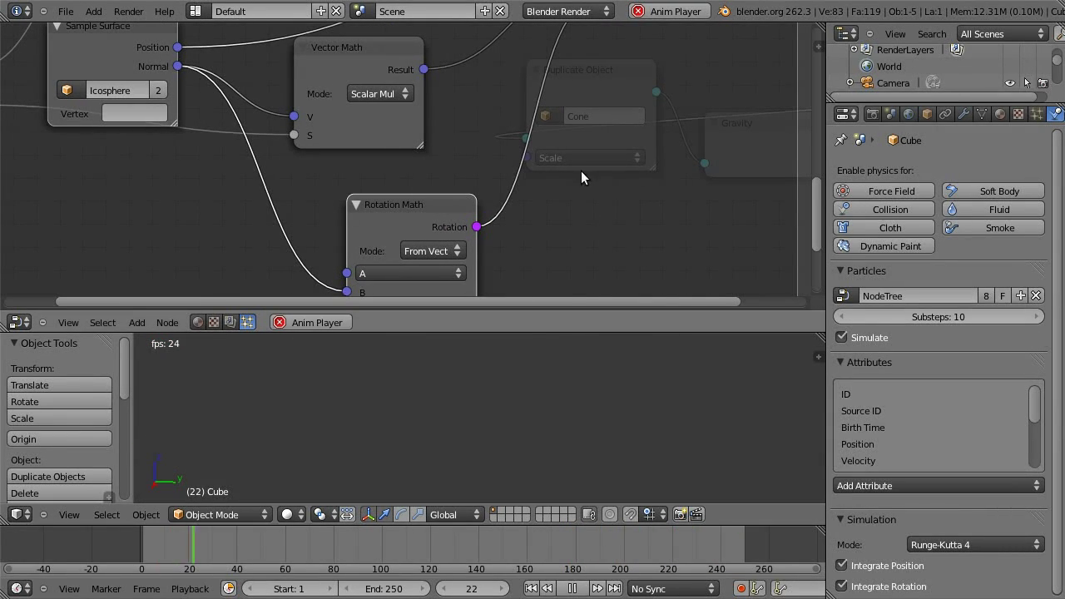
Leave the Emit Particles group and set its Velocity to 7.776, checking the spread of the cones in the viewport.
key(Tab)
middle_drag(571, 91, 576, 165)
scroll(576, 165, down, 3)
middle_drag(405, 190, 654, 133)
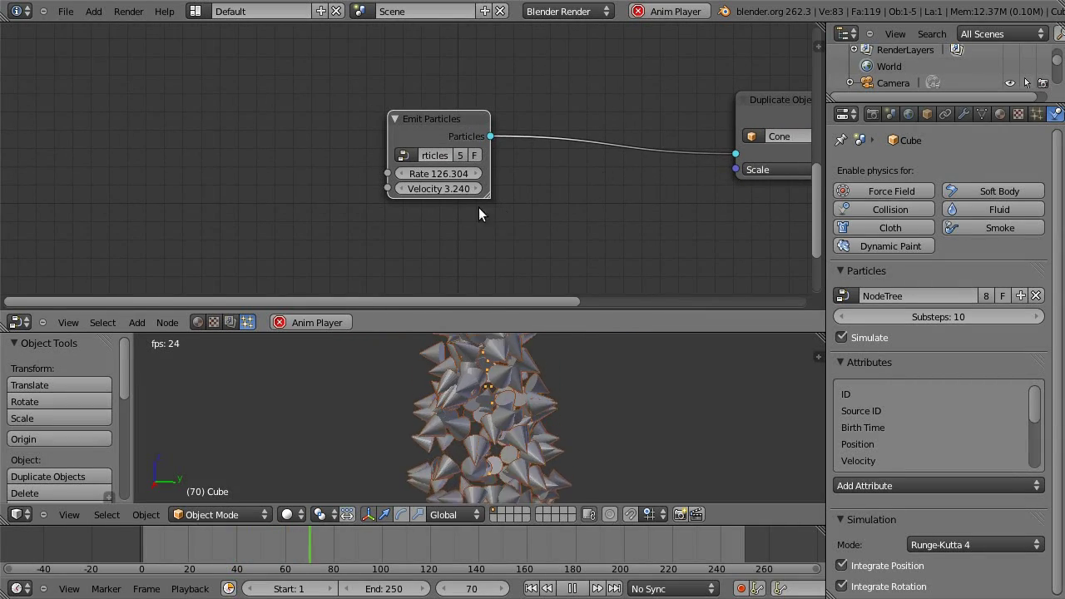
drag(449, 189, 477, 191)
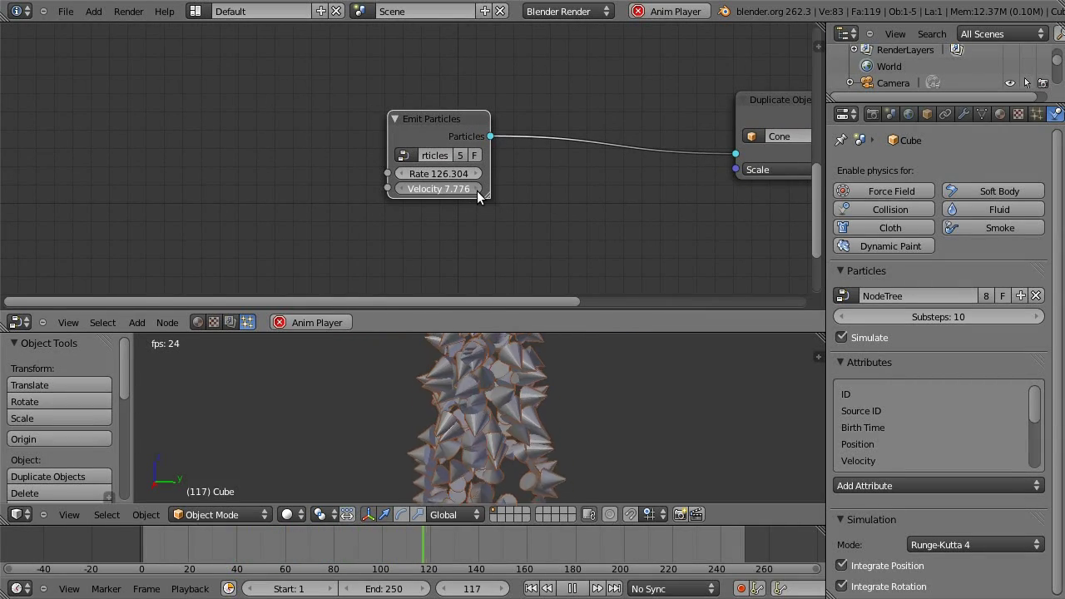
scroll(528, 397, down, 5)
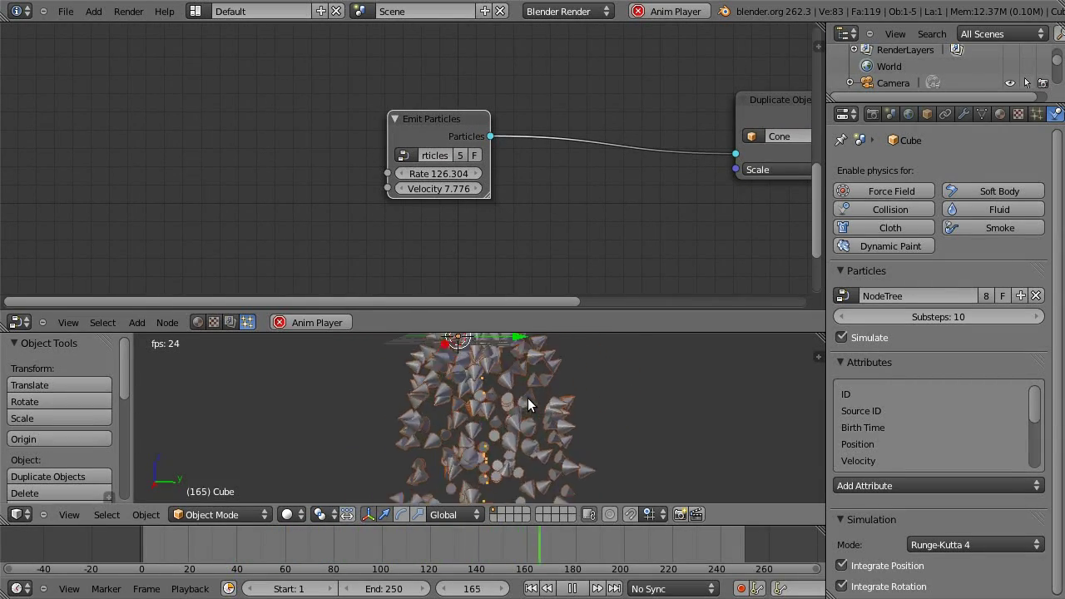
scroll(471, 458, up, 5)
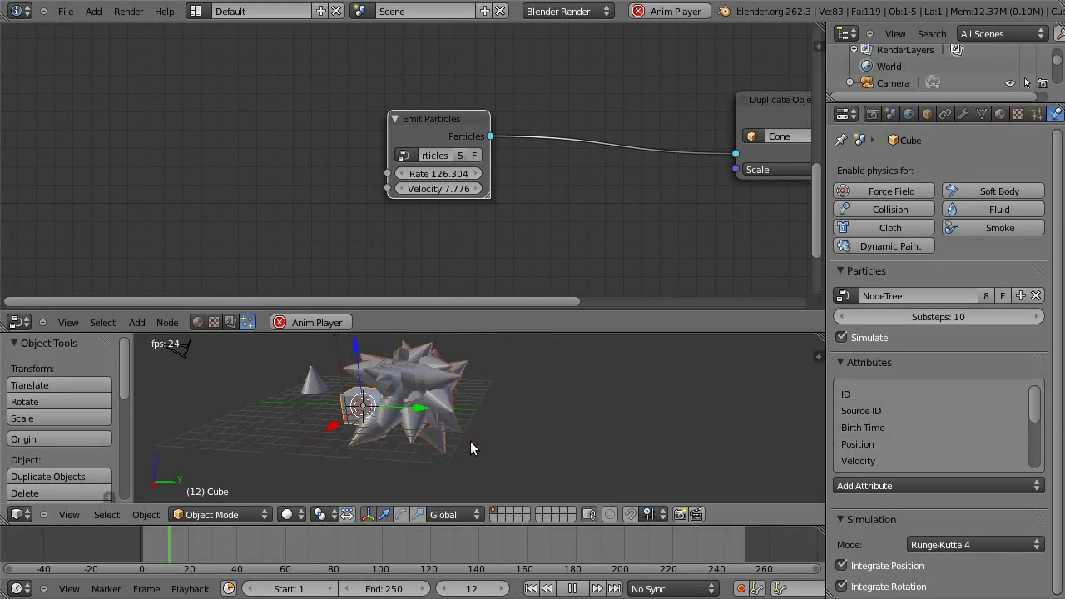
middle_drag(470, 441, 387, 375)
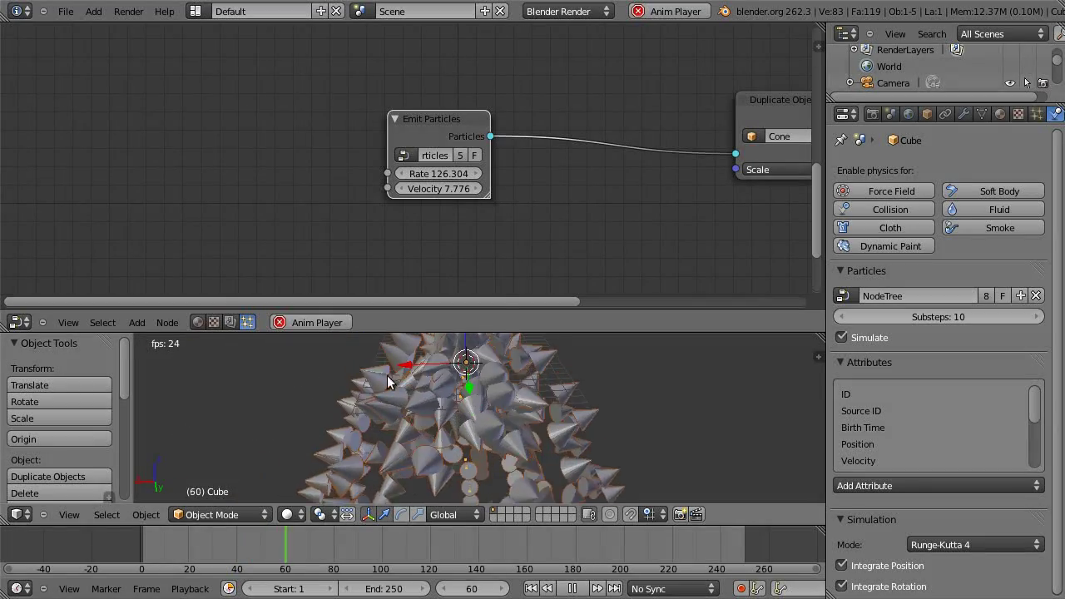
Set the X and Y scale to 0.2 in the Duplicate Object node and stop the playback after viewing the thinner cones.
middle_drag(630, 152, 398, 180)
scroll(398, 187, up, 2)
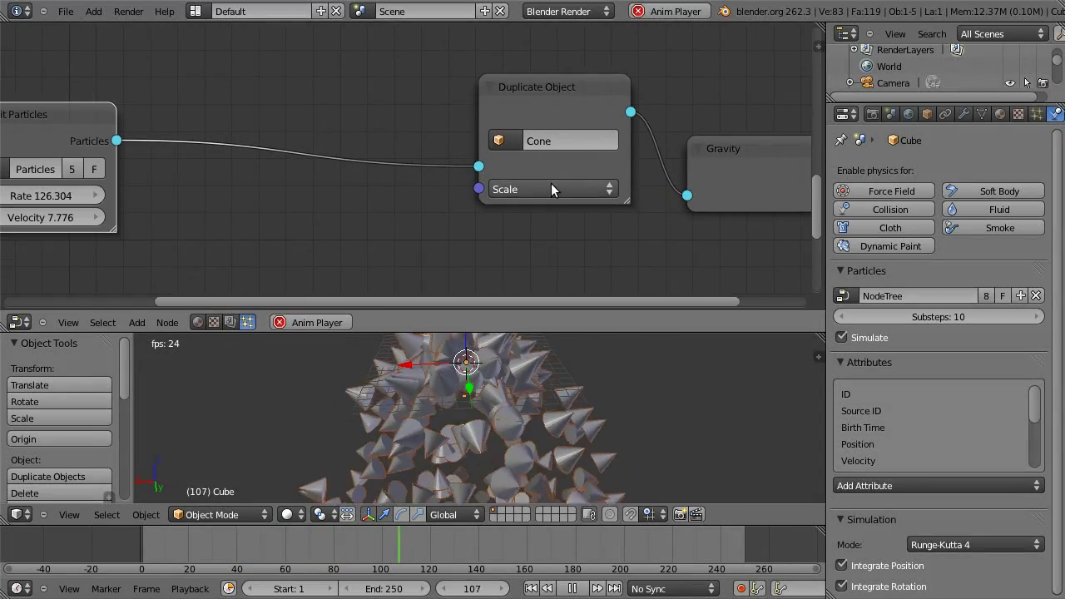
click(551, 187)
click(554, 205)
text(02)
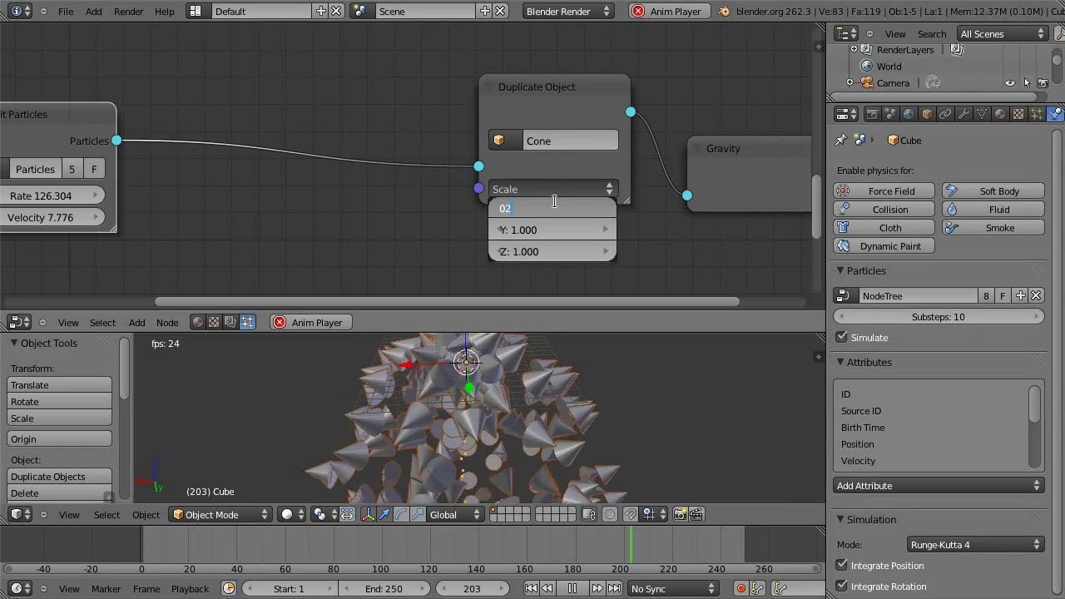
text(.2)
key(Tab)
text(0.2)
key(Return)
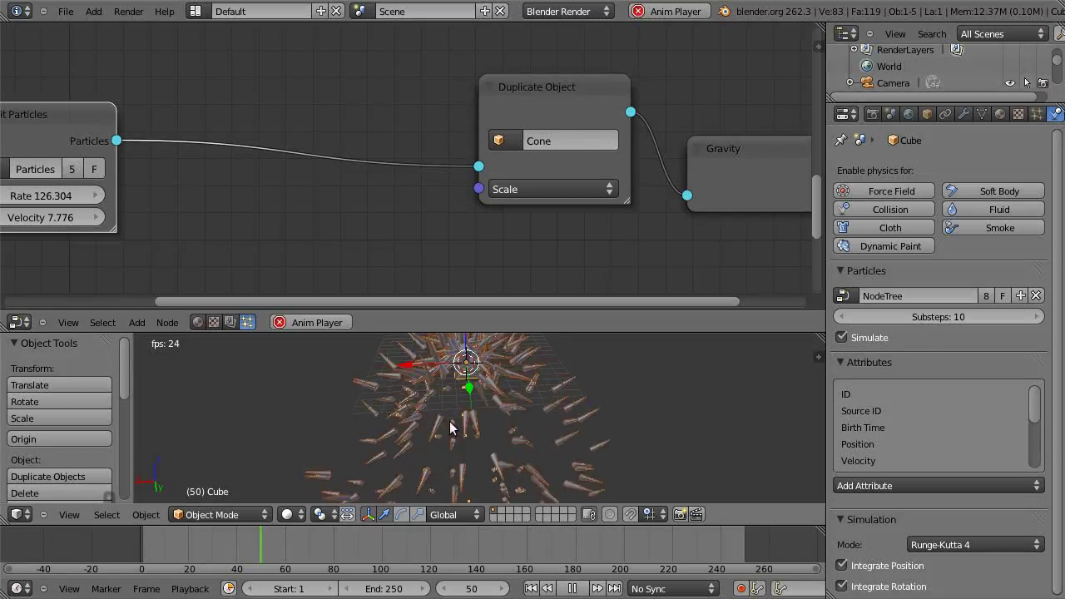
mouse_move(494, 435)
middle_down()
mouse_move(392, 385)
mouse_move(432, 422)
mouse_move(481, 432)
middle_up()
key(alt+a)
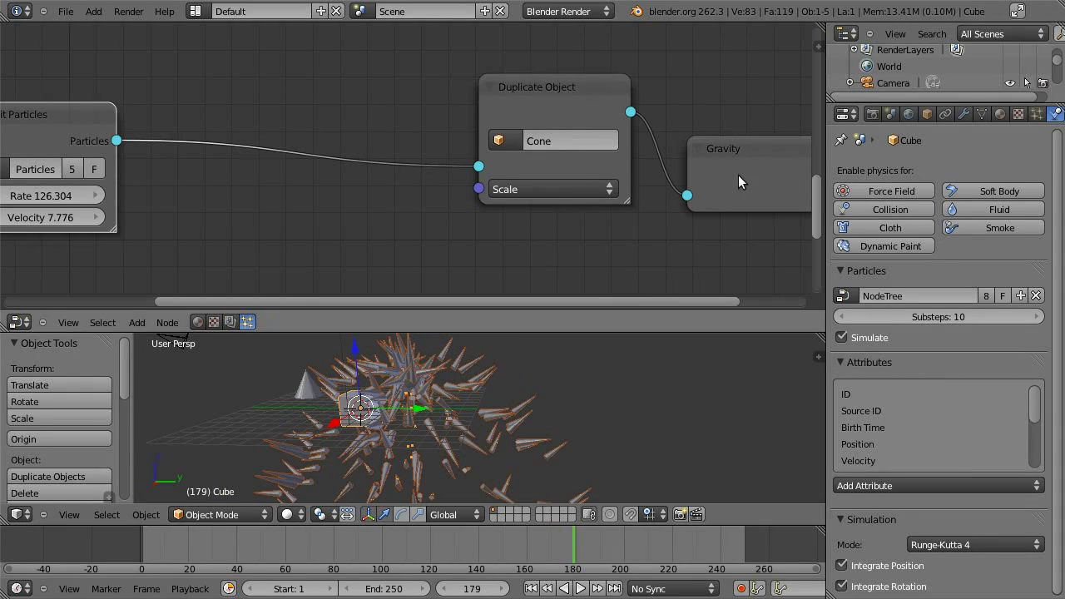
Insert a Torque node on the link between Emit Particles and Duplicate Object.
mouse_move(555, 108)
mouse_down()
mouse_move(494, 131)
mouse_move(480, 110)
mouse_move(589, 178)
mouse_move(581, 126)
mouse_move(561, 120)
mouse_up()
middle_drag(690, 218, 721, 211)
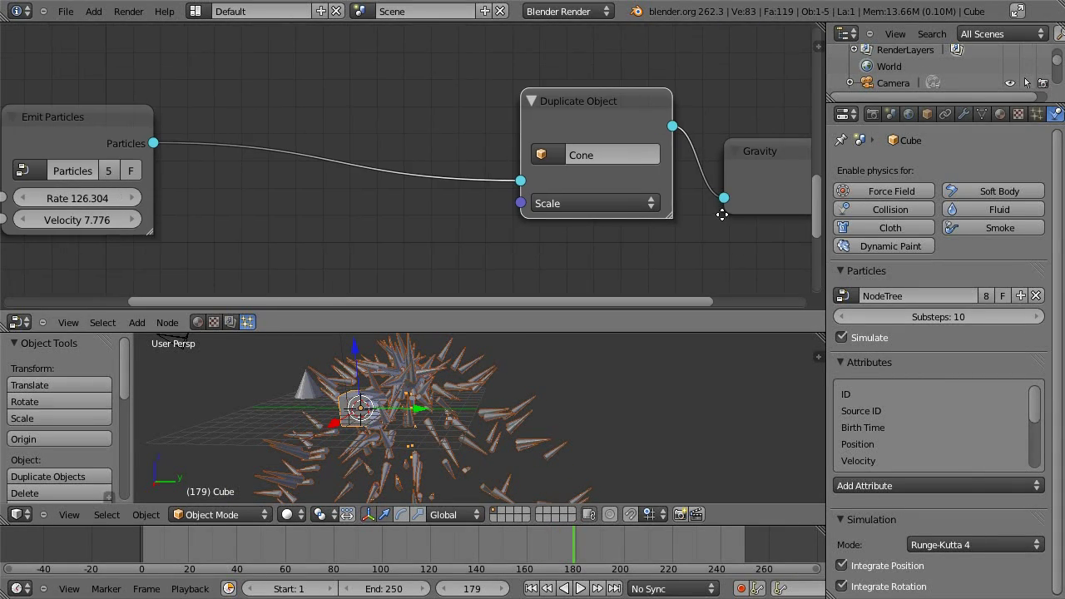
middle_drag(428, 210, 527, 173)
scroll(496, 159, up, 2)
key(shift+a)
mouse_move(466, 185)
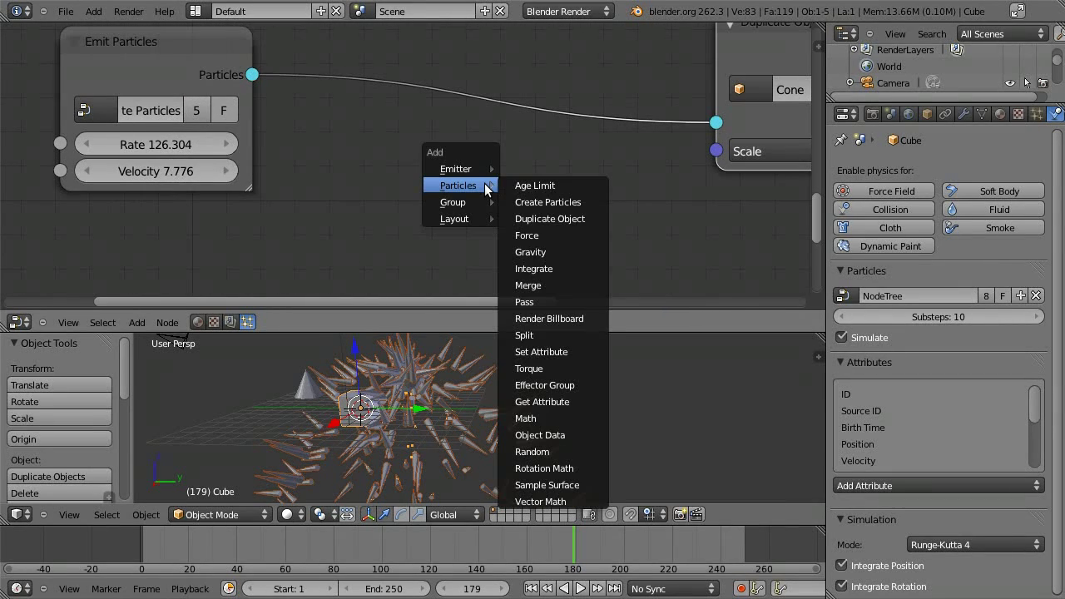
click(559, 368)
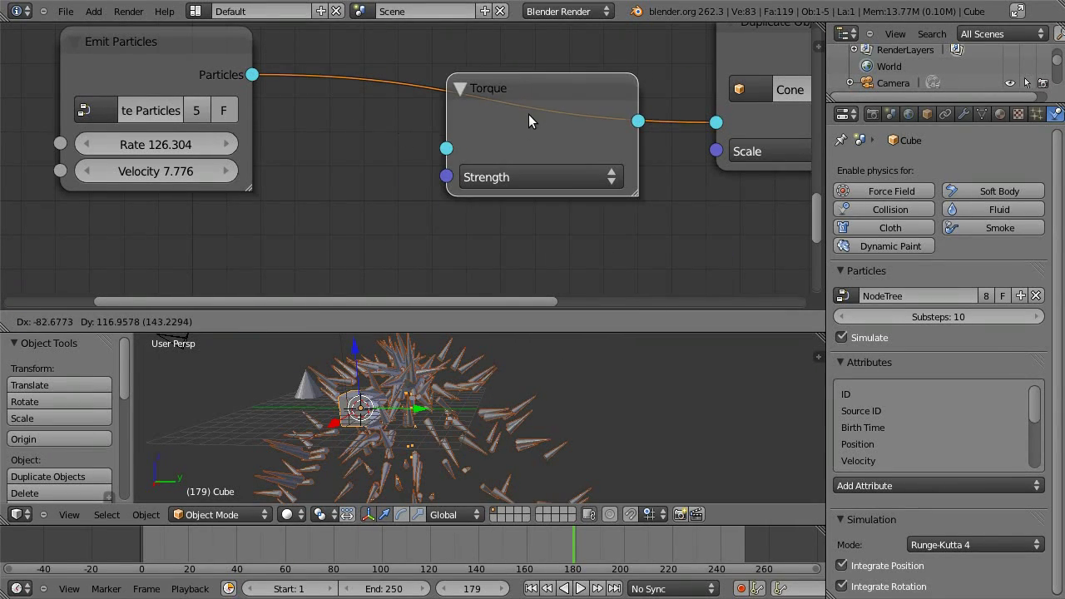
click(530, 113)
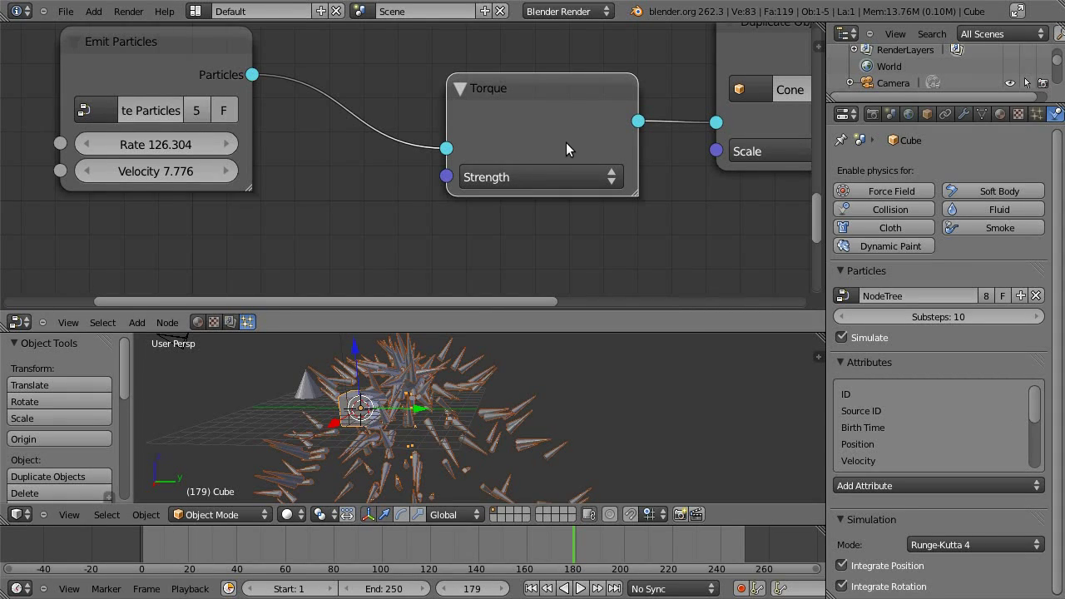
Play the animation and adjust the Strength vector of the Torque node.
middle_drag(567, 142, 505, 138)
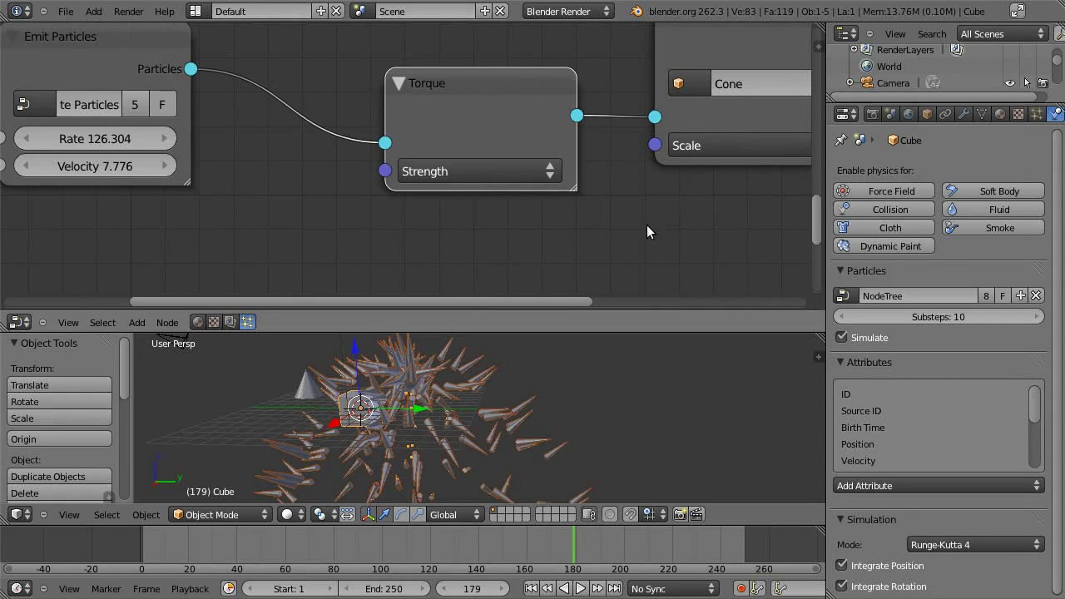
scroll(475, 394, up, 3)
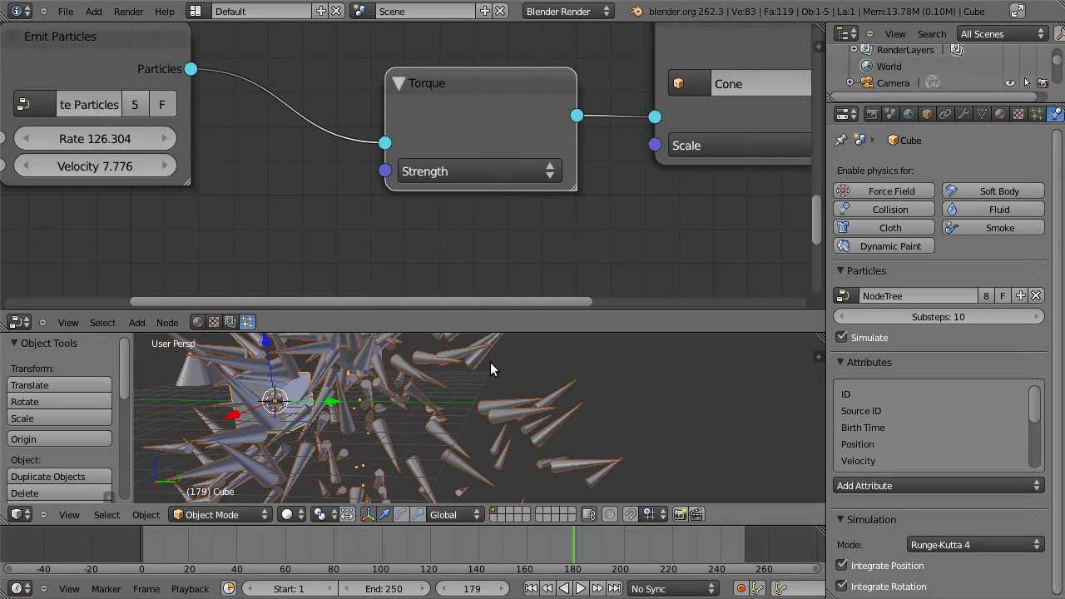
key(alt+a)
click(469, 171)
drag(504, 202, 553, 196)
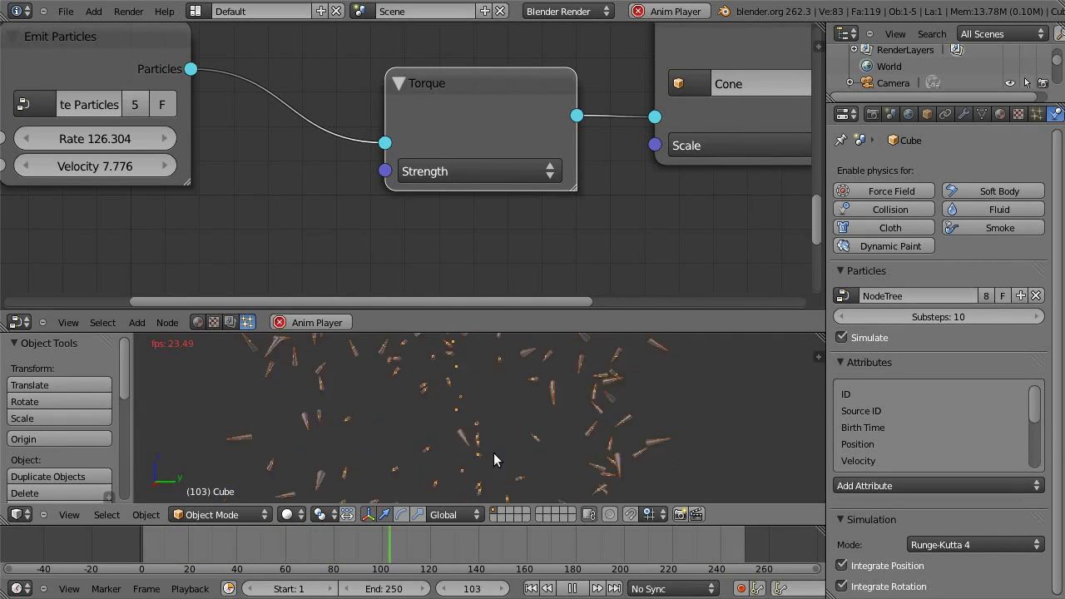
Maximize the 3D view to examine the cones' rotation, stop the playback and restore the layout.
key(ctrl+Up)
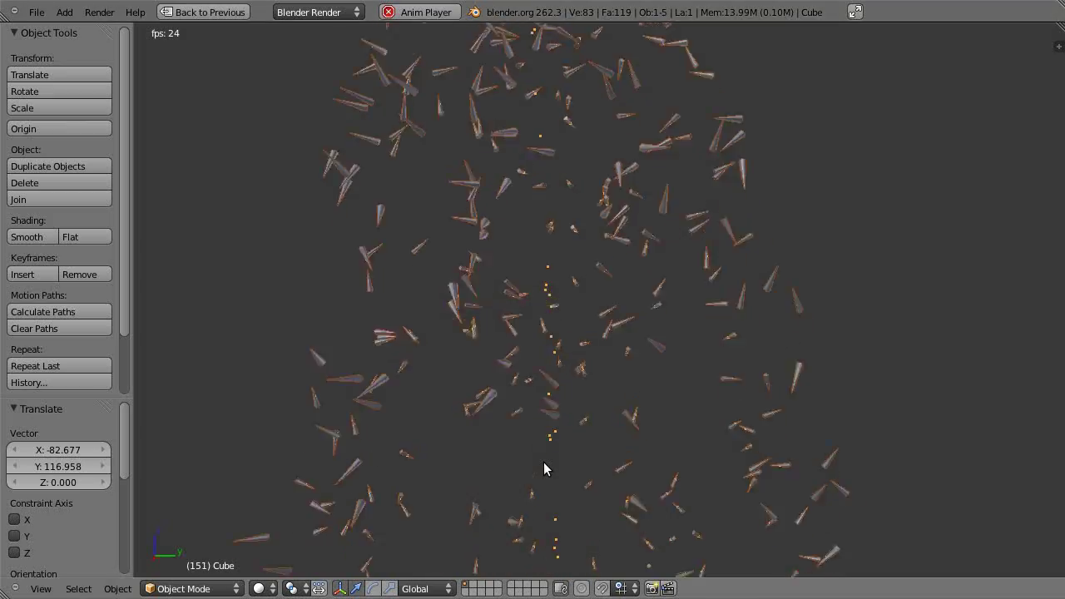
middle_drag(648, 268, 533, 290)
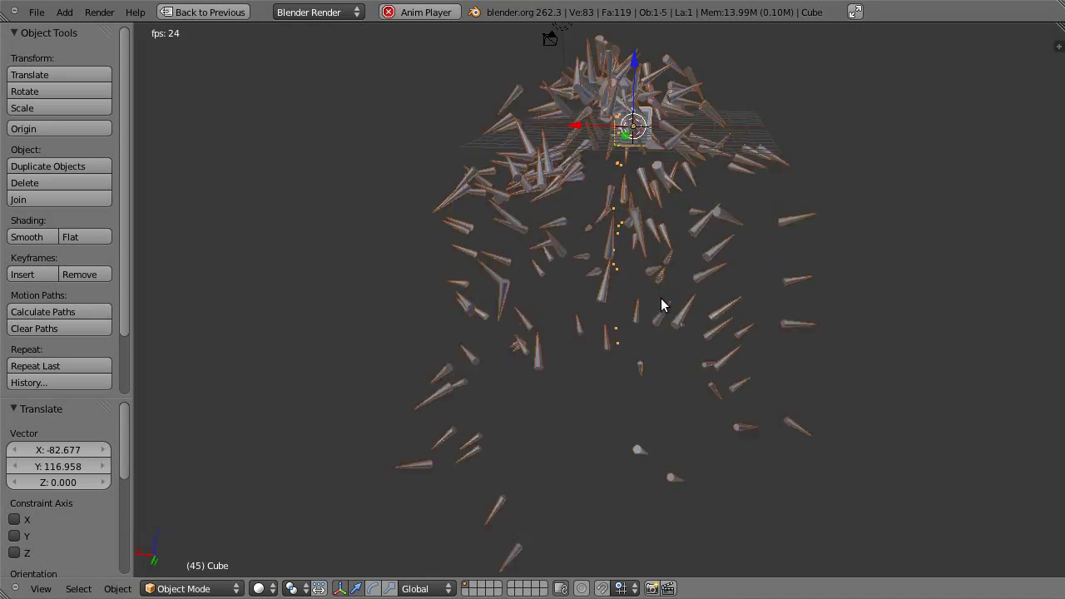
key(alt+a)
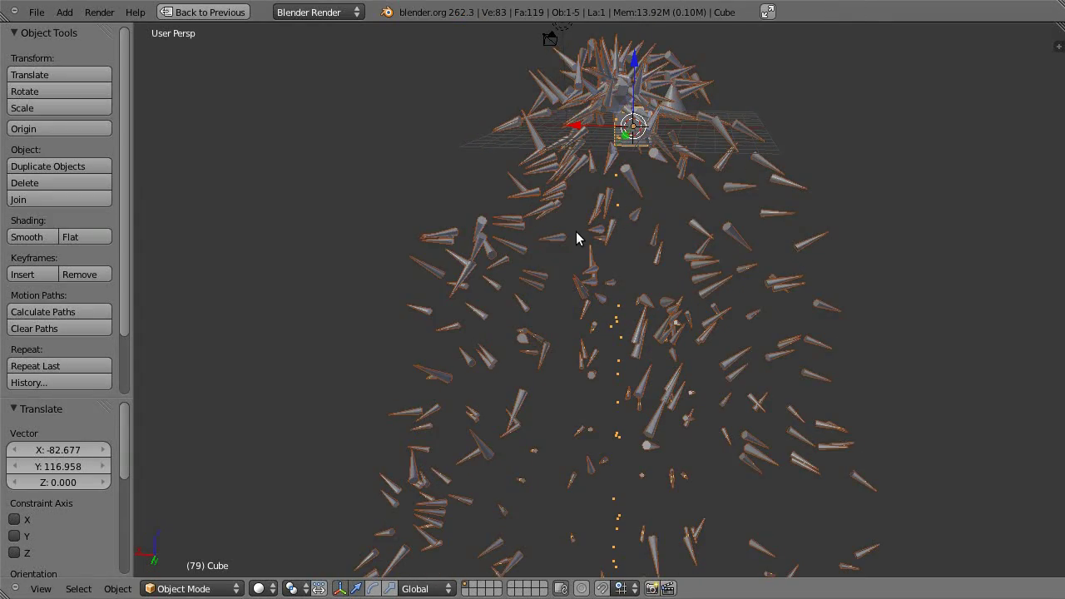
key(ctrl+Up)
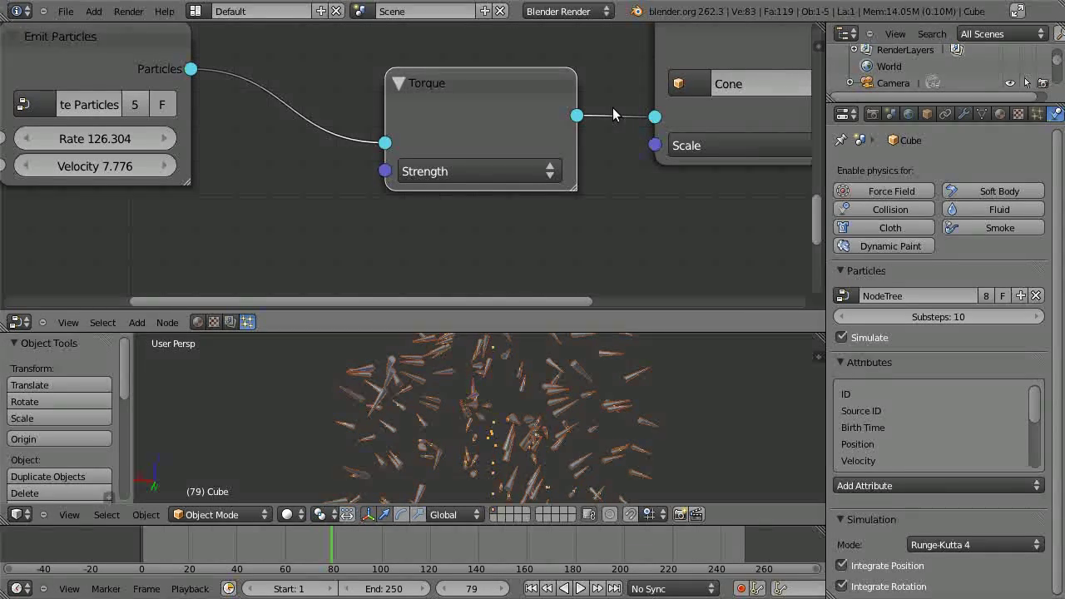
Move the Torque node closer to Emit Particles and frame the whole node chain through Gravity.
middle_drag(563, 118, 343, 222)
scroll(604, 95, down, 6)
middle_drag(529, 165, 549, 152)
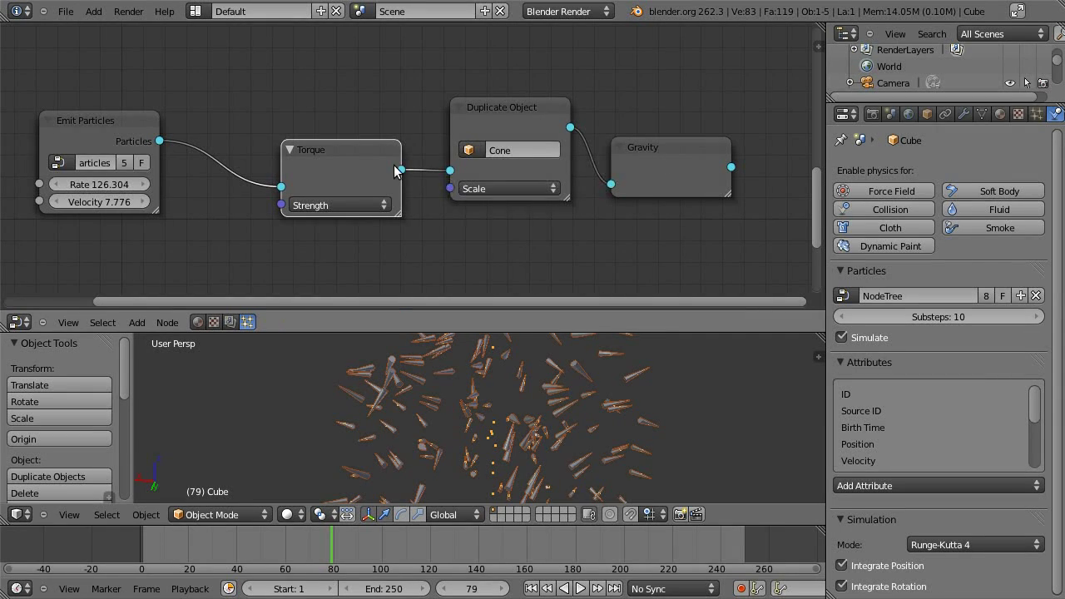
middle_drag(397, 170, 726, 152)
drag(676, 150, 651, 135)
middle_drag(705, 159, 358, 164)
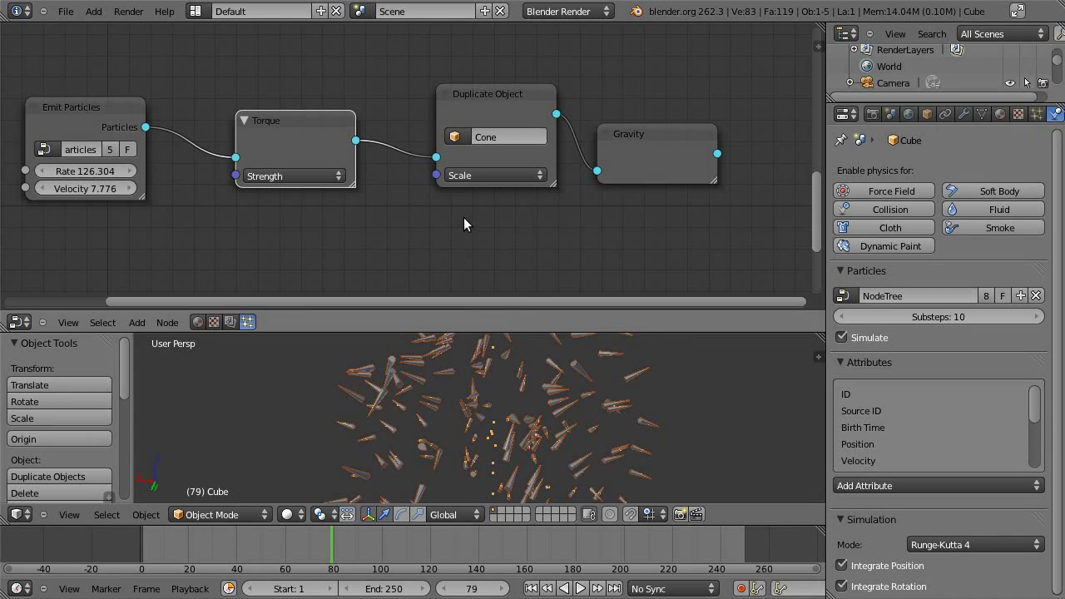
key(Home)
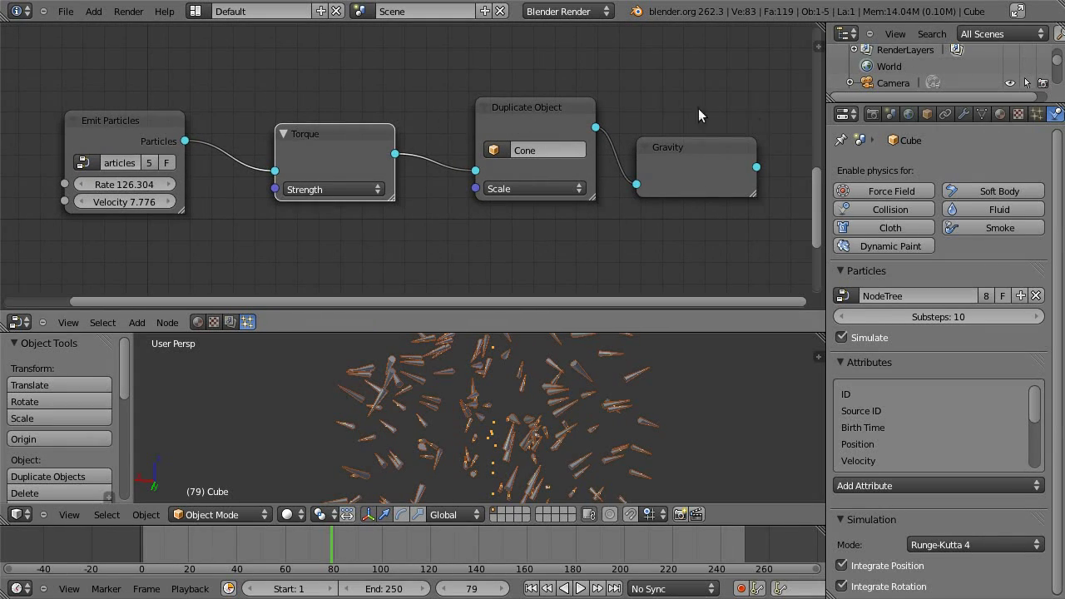
Open the recent file arrows_005.blend.
click(71, 14)
mouse_move(108, 61)
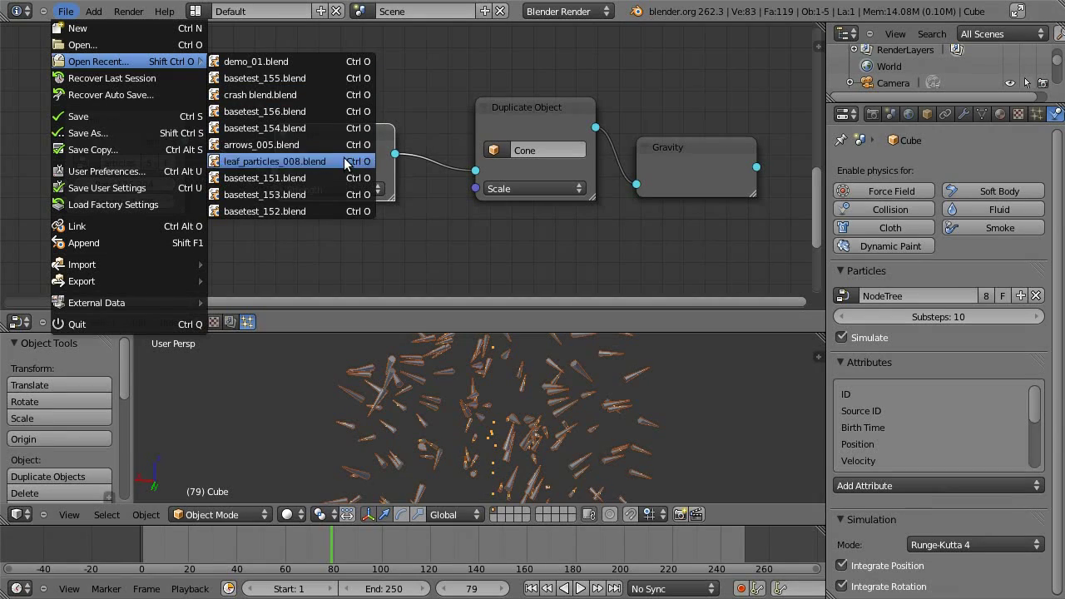
click(319, 141)
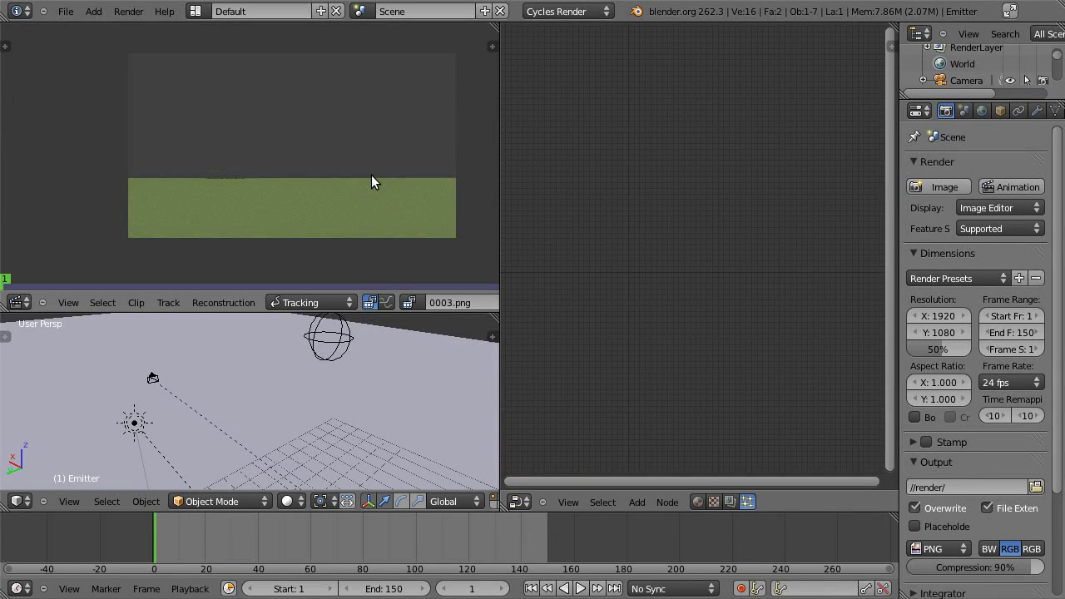
Maximize the movie clip 0003.png, play the rendered arrow sequence, stop it and restore the layout.
key(ctrl+Up)
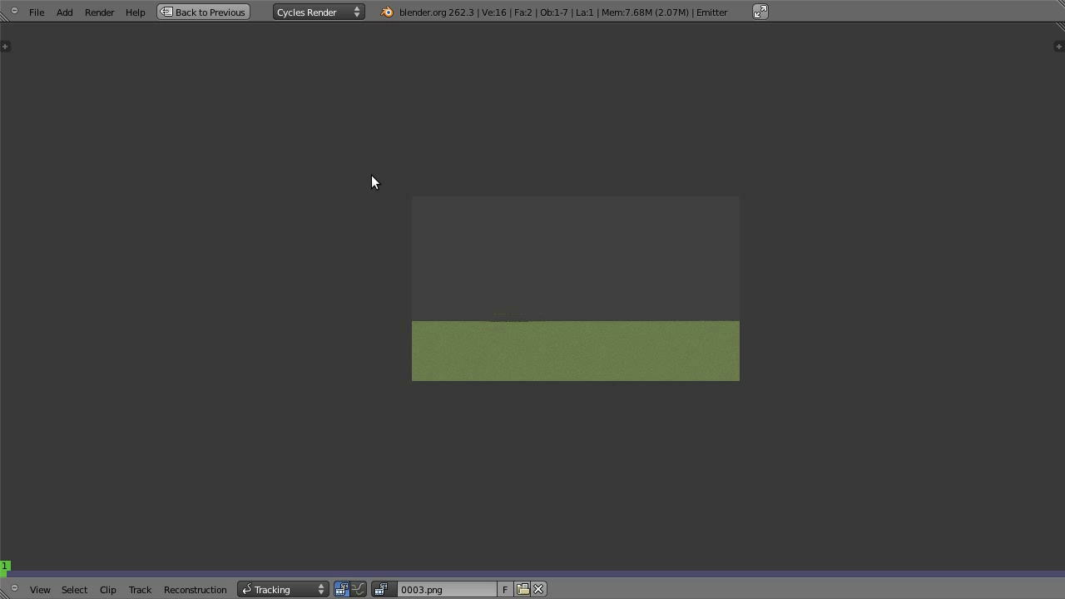
scroll(458, 188, up, 5)
key(ctrl+F11)
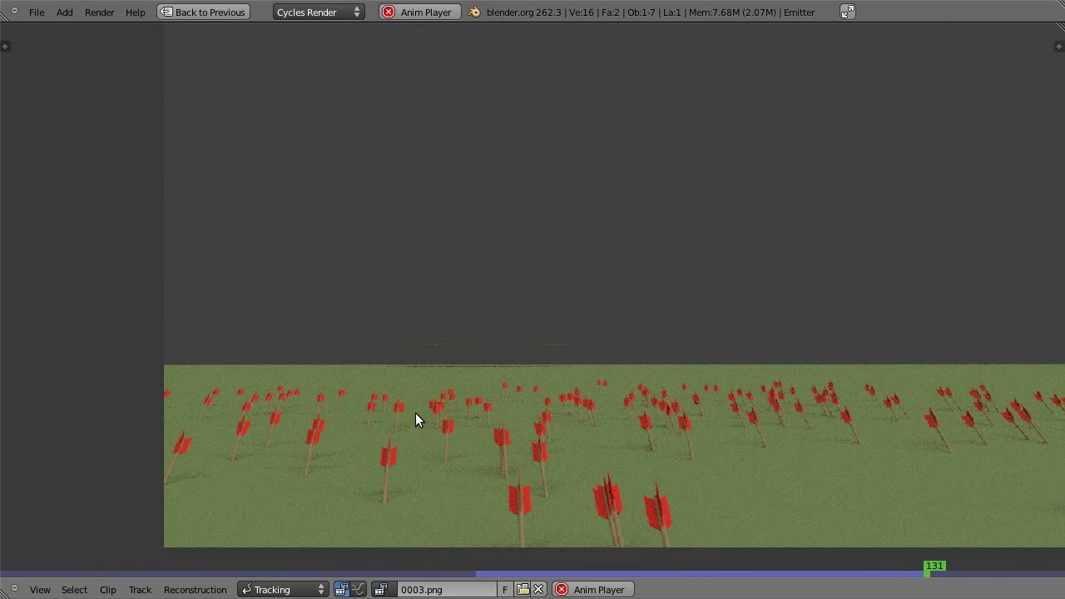
scroll(462, 363, down, 1)
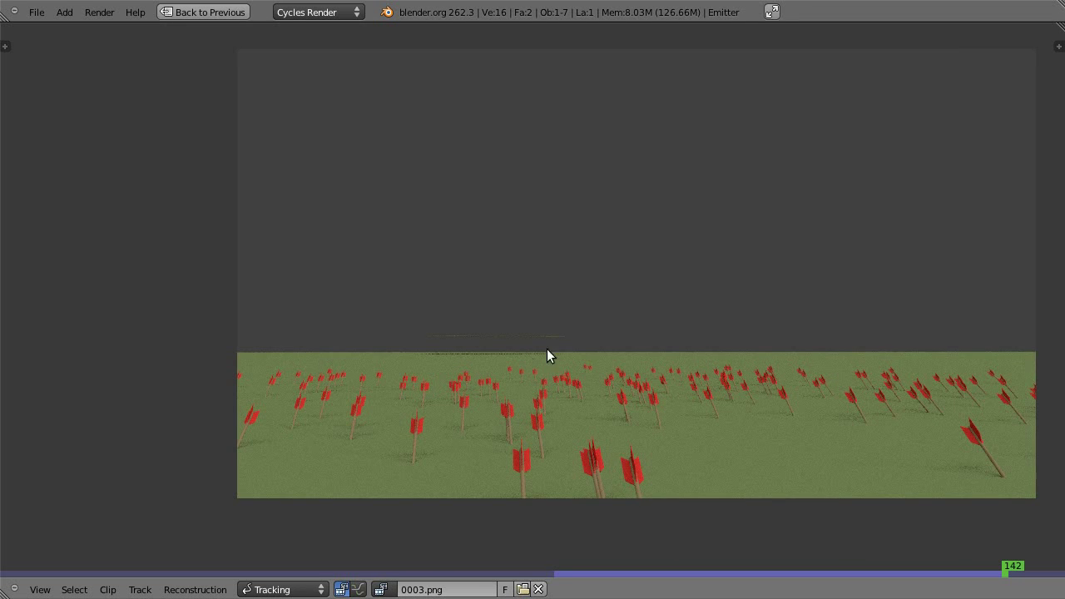
key(ctrl+Up)
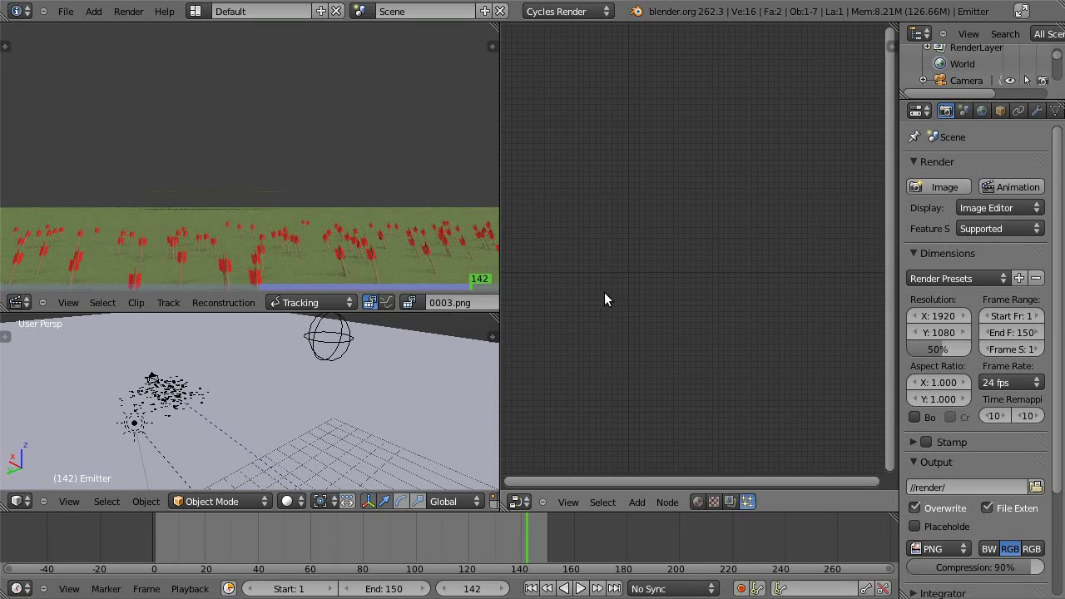
Select the Cube emitter in the 3D view and maximize the node editor showing its particle node tree.
middle_drag(324, 406, 301, 424)
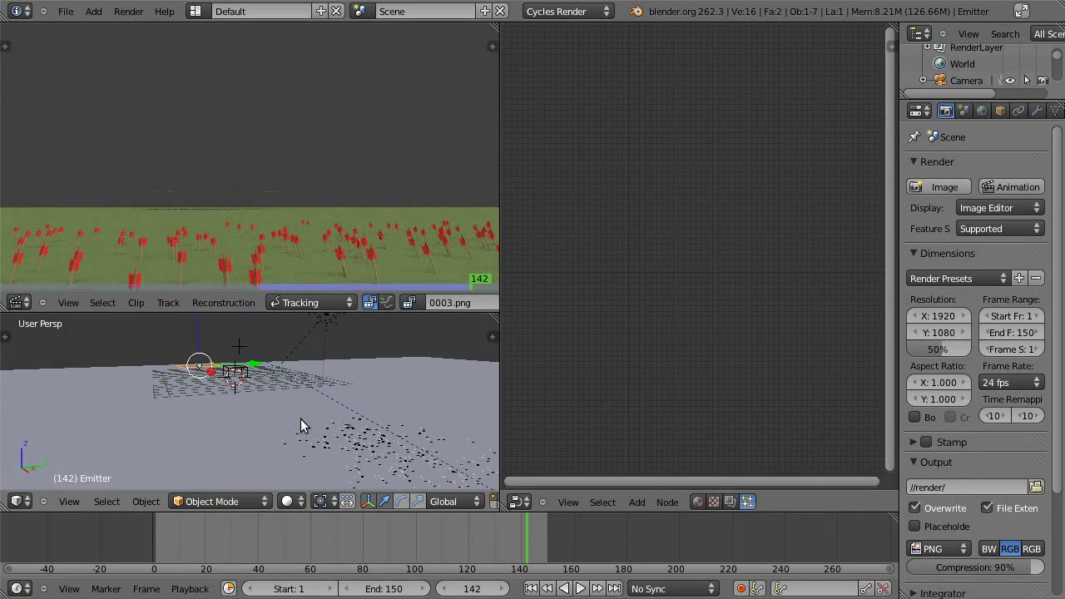
right_click(237, 373)
middle_drag(739, 236, 632, 264)
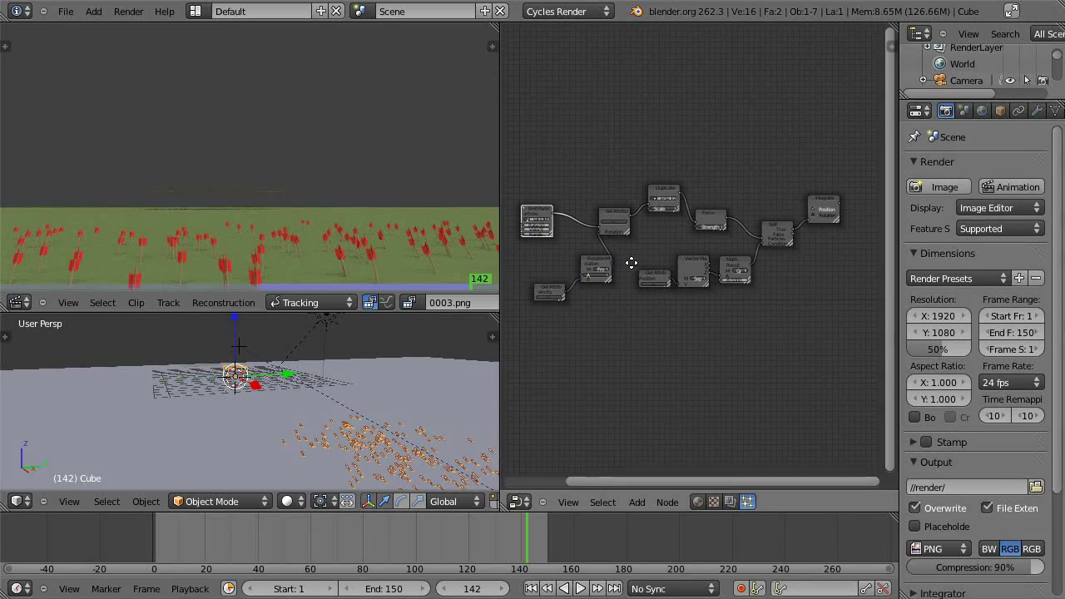
scroll(655, 263, up, 2)
key(ctrl+Up)
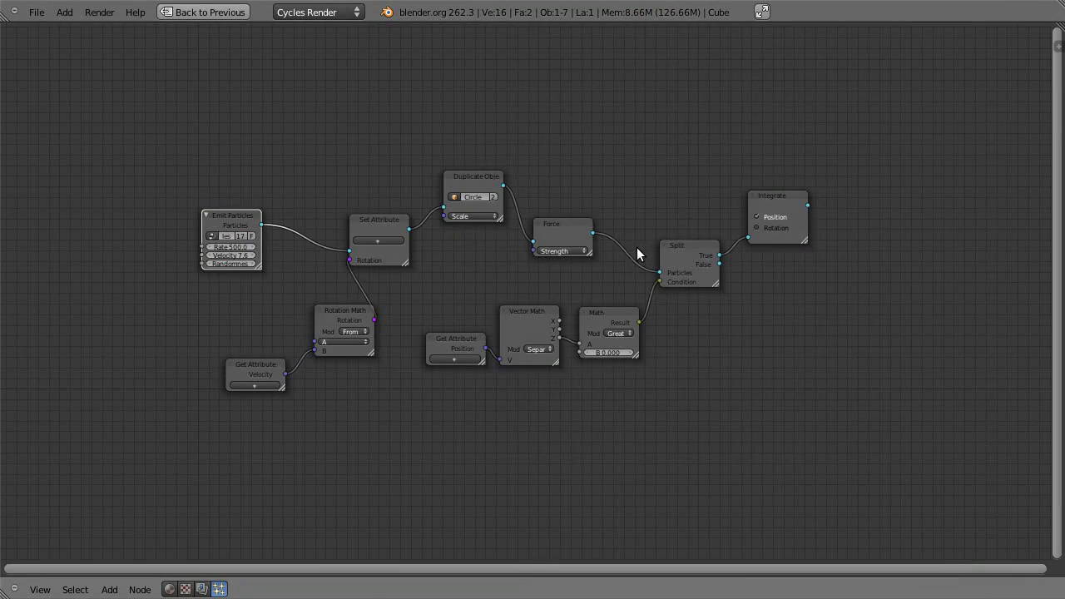
Examine the arrow node tree from Emit Particles through Set Attribute, Duplicate Object, Force and Split to Integrate, and restore the layout.
middle_drag(505, 245, 604, 234)
scroll(604, 235, up, 5)
middle_drag(662, 213, 575, 258)
scroll(575, 258, up, 2)
scroll(575, 258, down, 1)
middle_drag(475, 266, 940, 265)
middle_drag(843, 220, 340, 211)
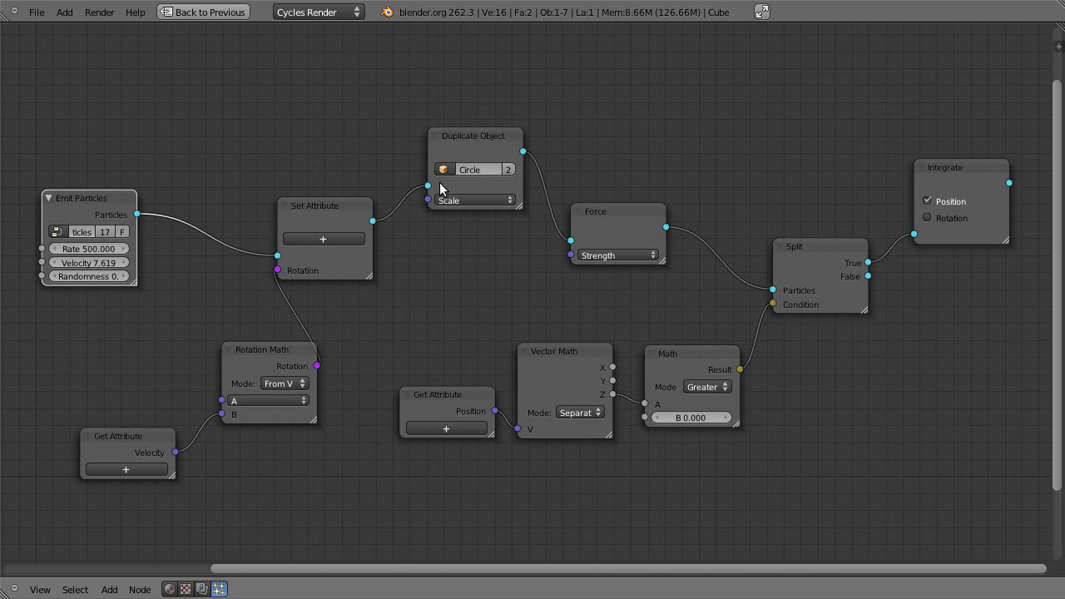
middle_drag(443, 312, 999, 340)
middle_drag(795, 242, 407, 252)
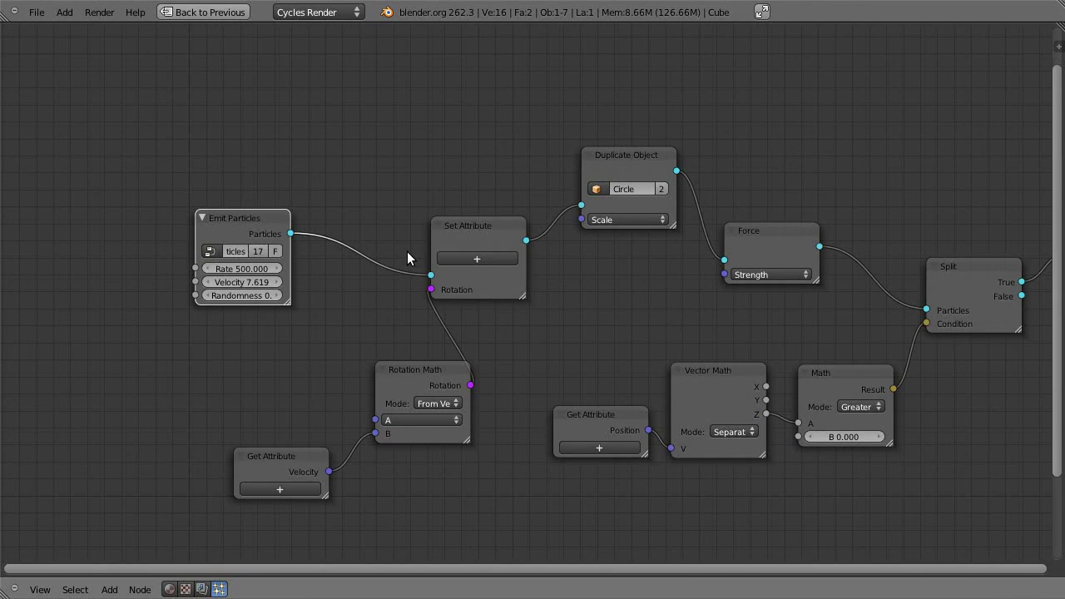
key(ctrl+Up)
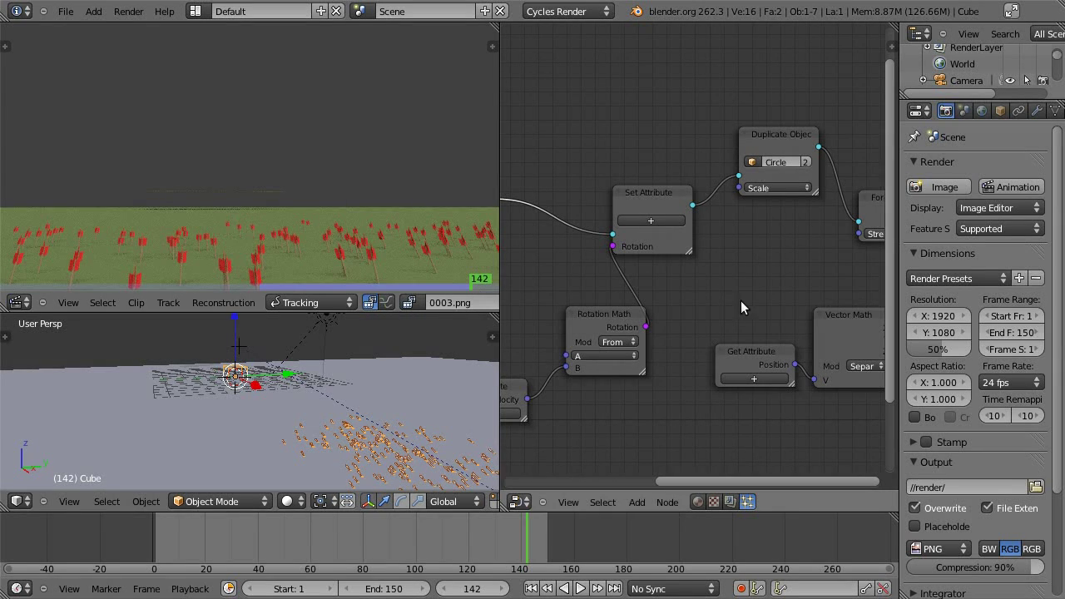
Select the spherical Empty above the grid, maximize the 3D view and play the animation.
middle_drag(276, 405, 403, 390)
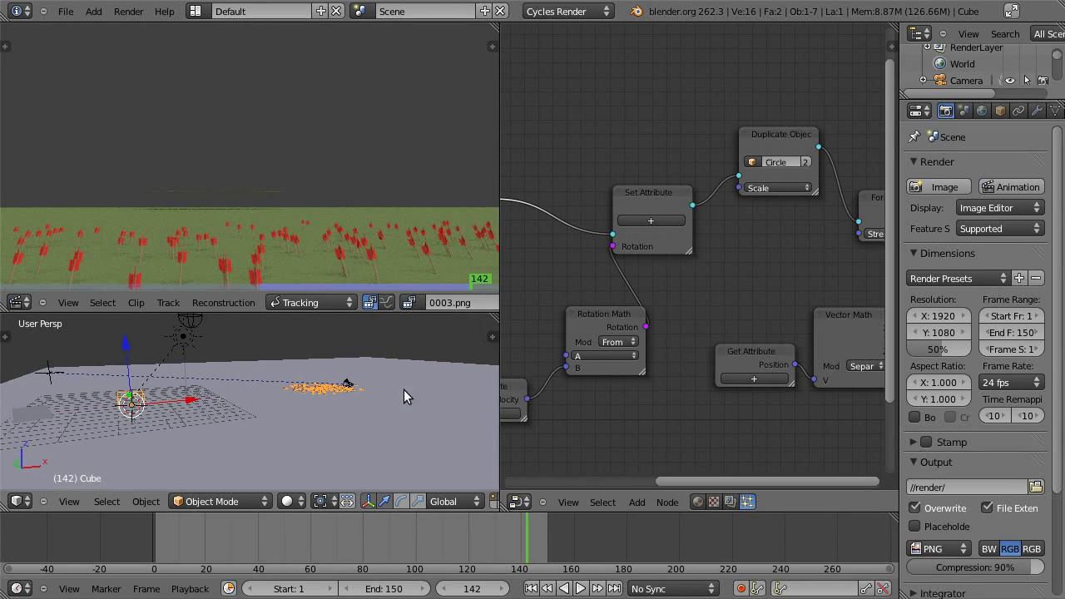
right_click(187, 329)
key(ctrl+Up)
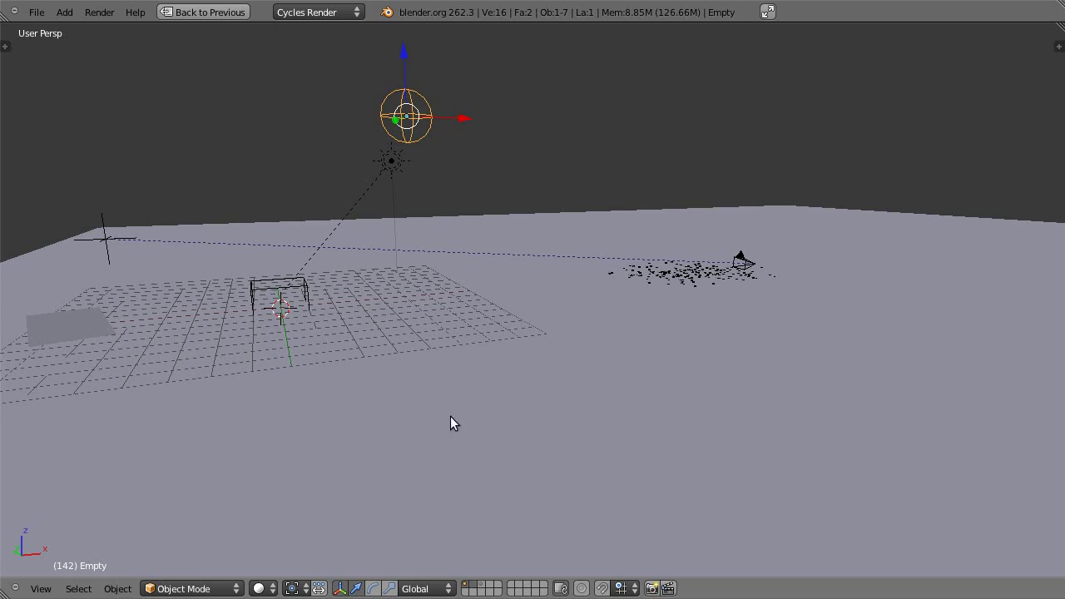
key(alt+a)
Move the spherical Empty to three different positions around the scene while the animation plays.
middle_drag(450, 340, 588, 318)
key(g)
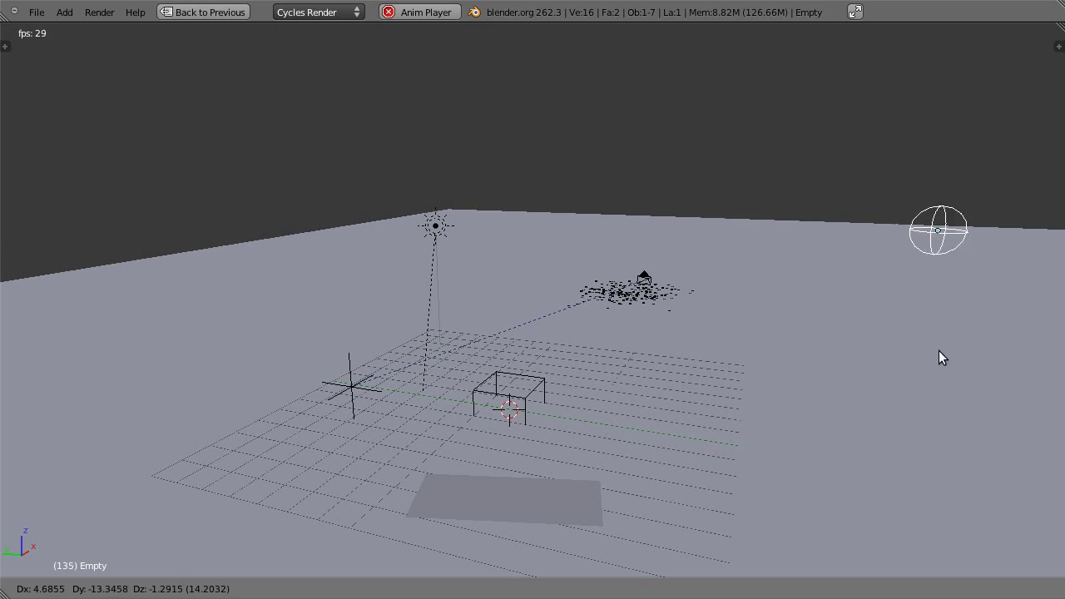
click(942, 363)
middle_drag(856, 392, 754, 360)
key(g)
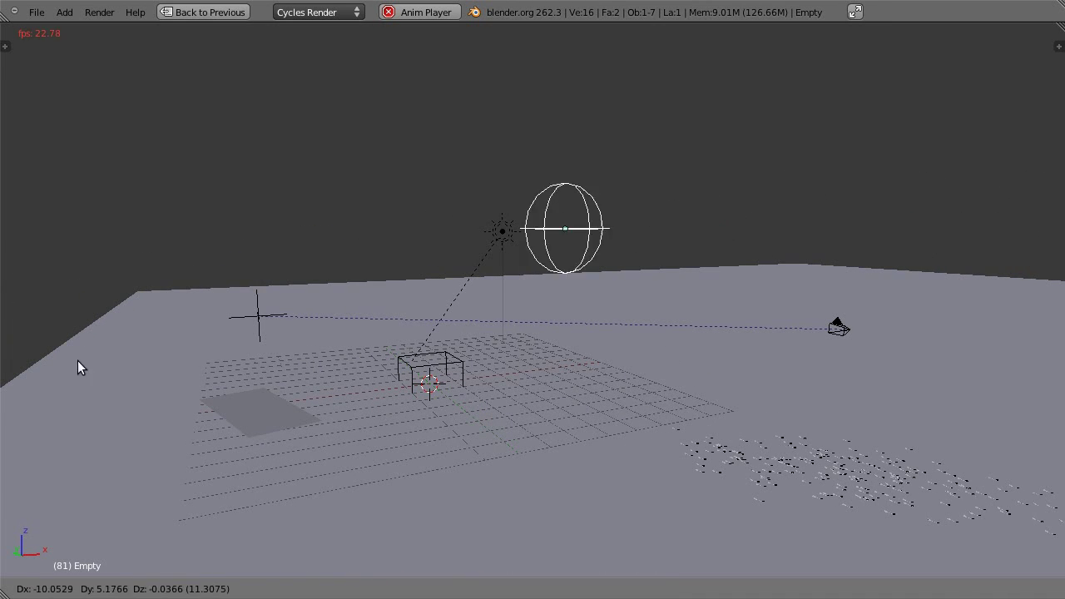
click(129, 366)
key(g)
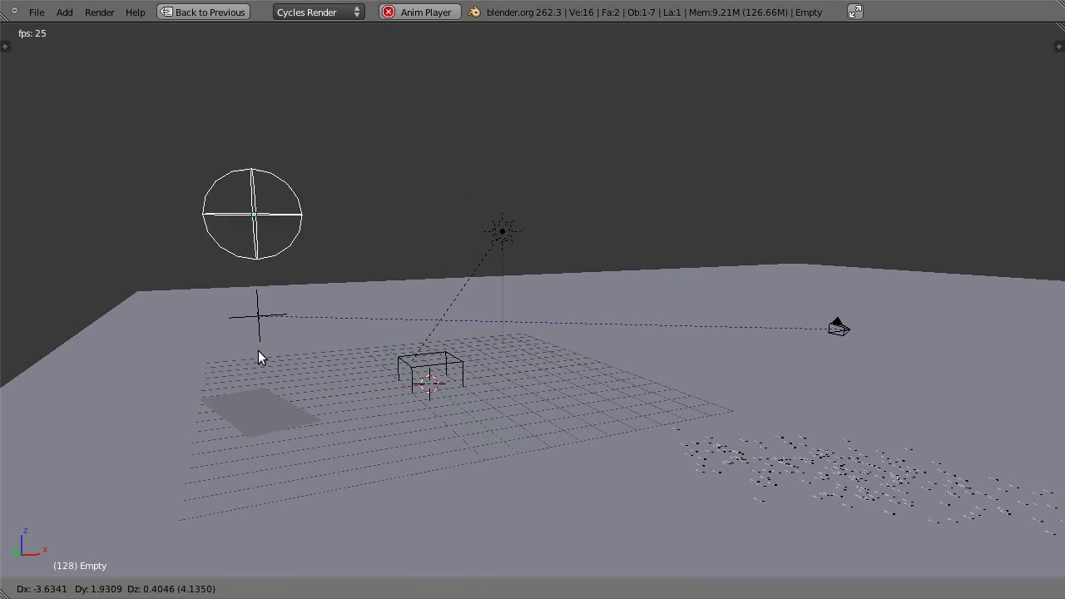
click(255, 352)
Examine the arrows' flight relative to the repositioned Empty from several sides and distances during playback.
middle_drag(381, 352, 457, 352)
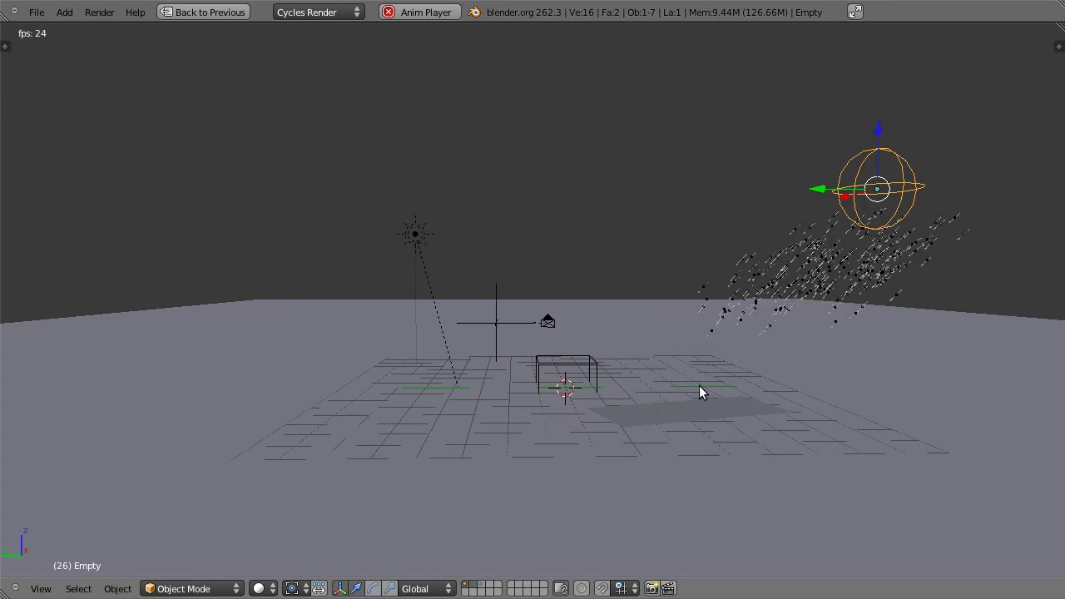
middle_drag(699, 386, 647, 363)
scroll(660, 355, down, 4)
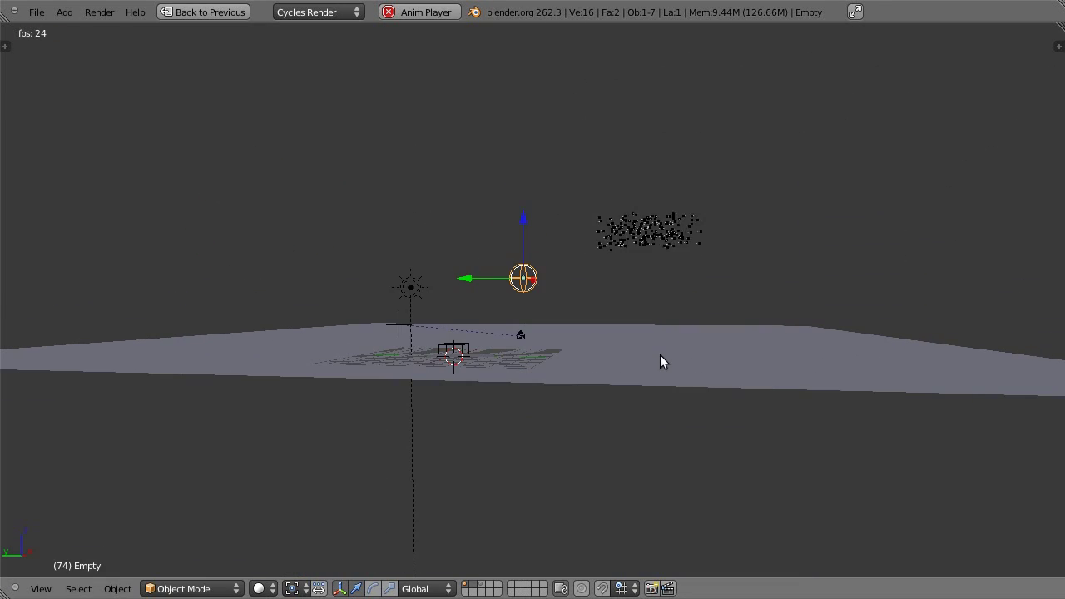
scroll(730, 343, up, 4)
middle_drag(730, 349, 453, 352)
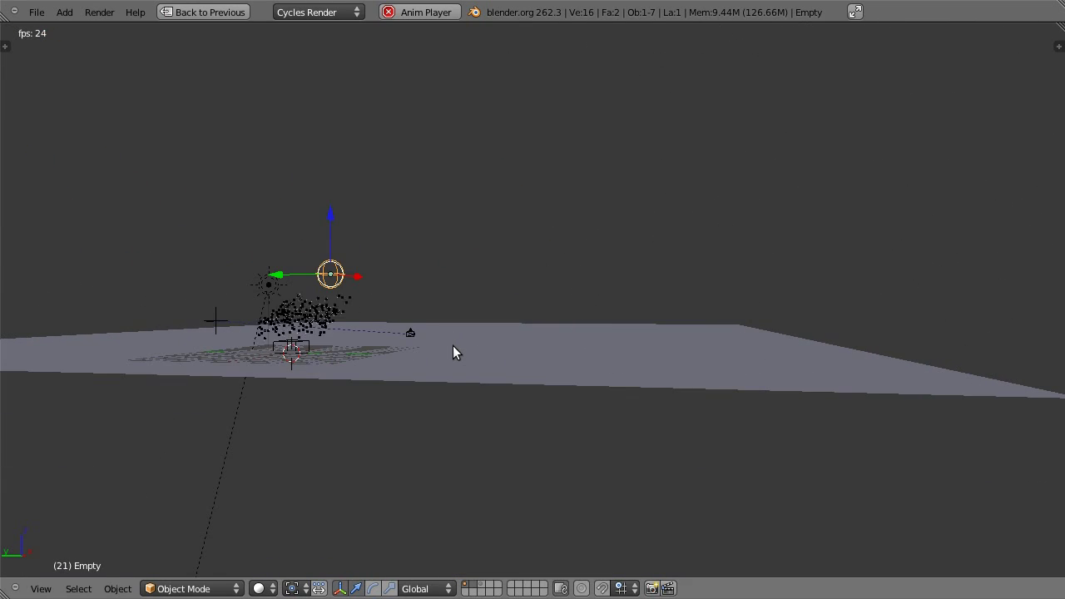
scroll(441, 339, up, 4)
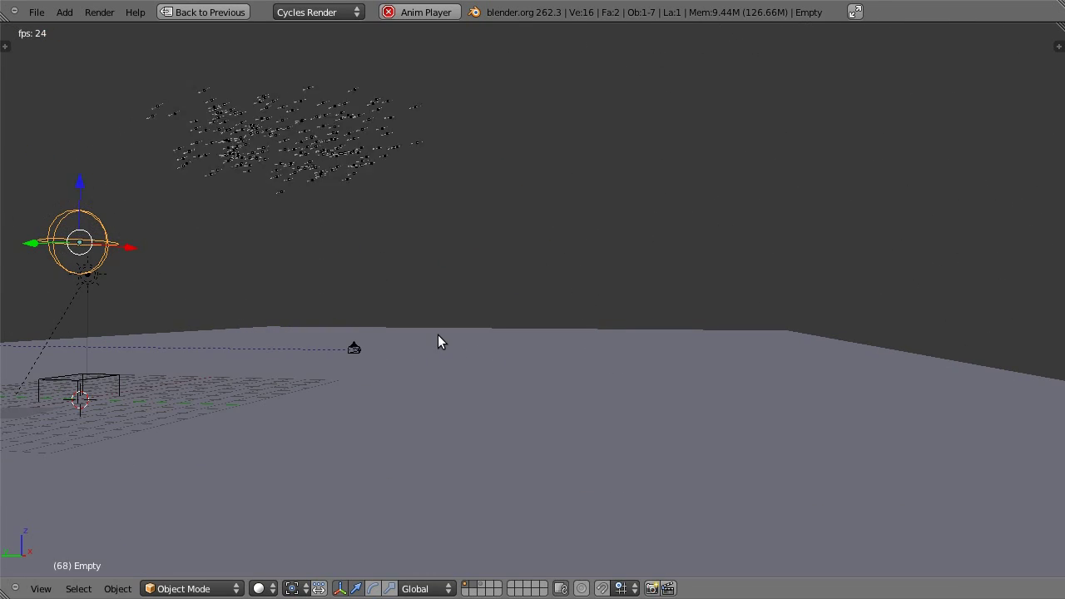
Stop the arrow animation and open the recent file leaf_particles_008.blend.
key(alt+a)
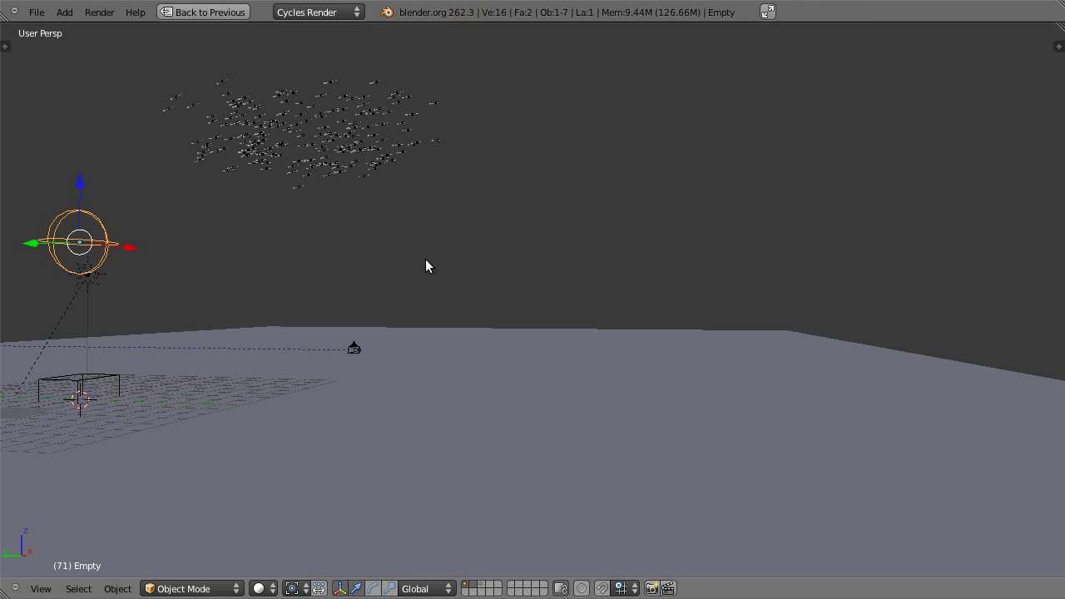
click(38, 15)
mouse_move(109, 59)
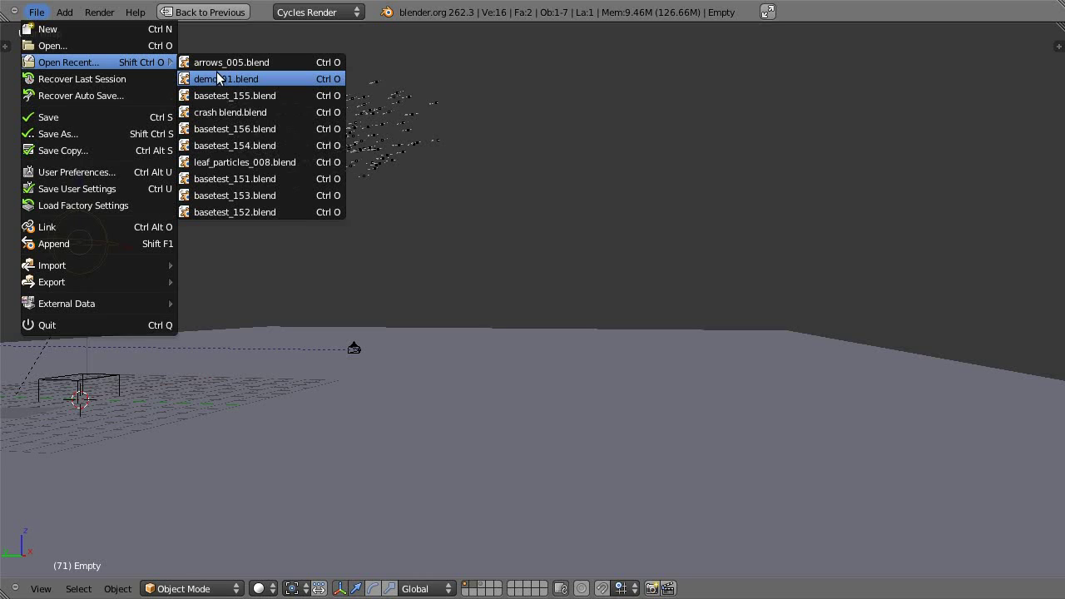
key(Escape)
click(36, 11)
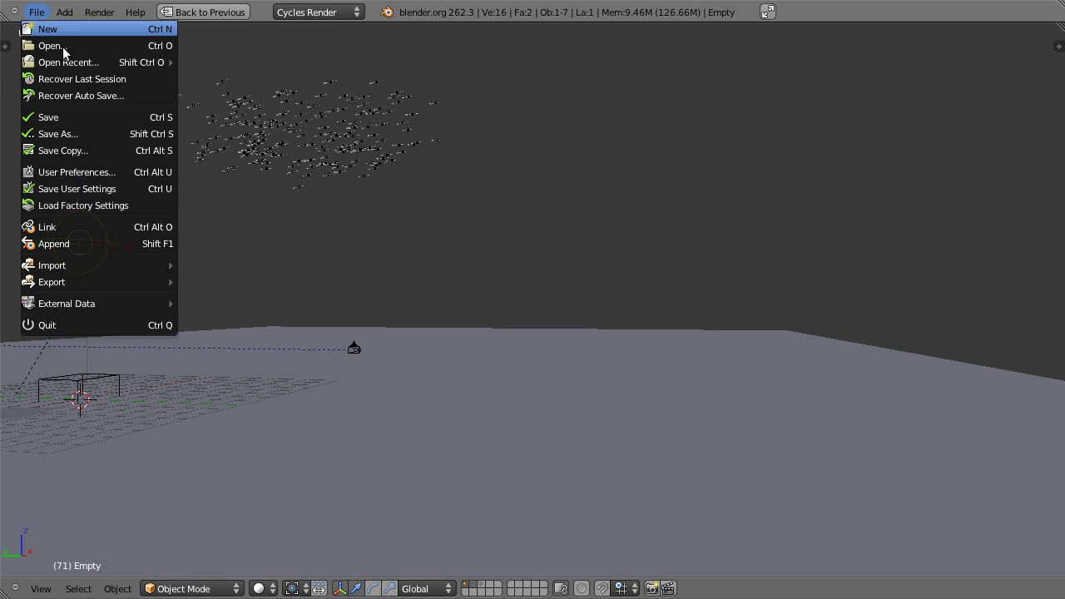
mouse_move(129, 62)
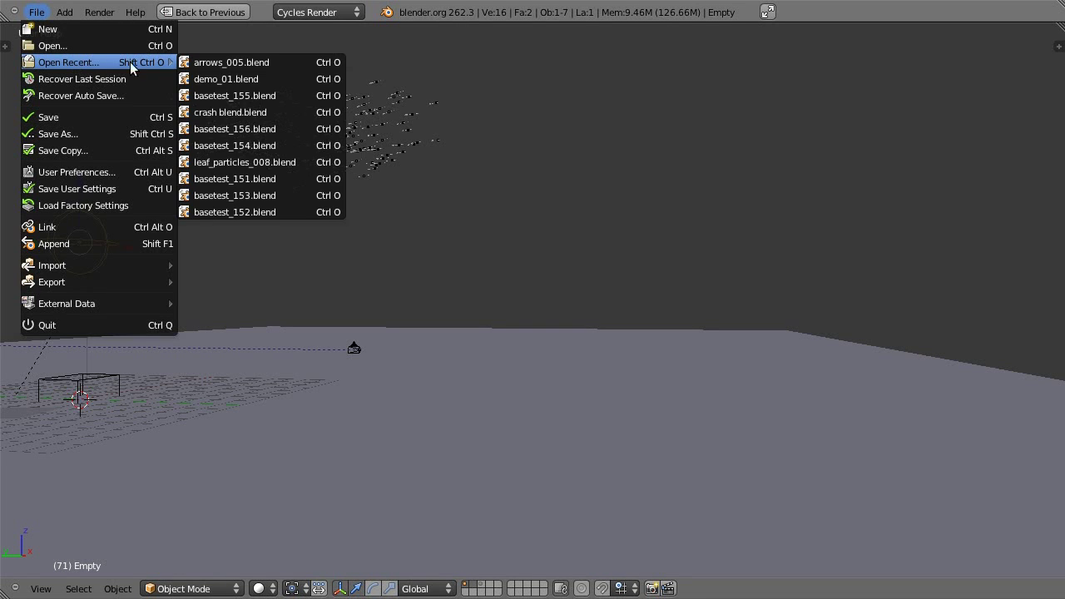
click(275, 163)
Maximize the 3D view of the leaf scene, orbit around the emitter disc and play the animation.
middle_drag(404, 178, 56, 97)
scroll(395, 149, up, 8)
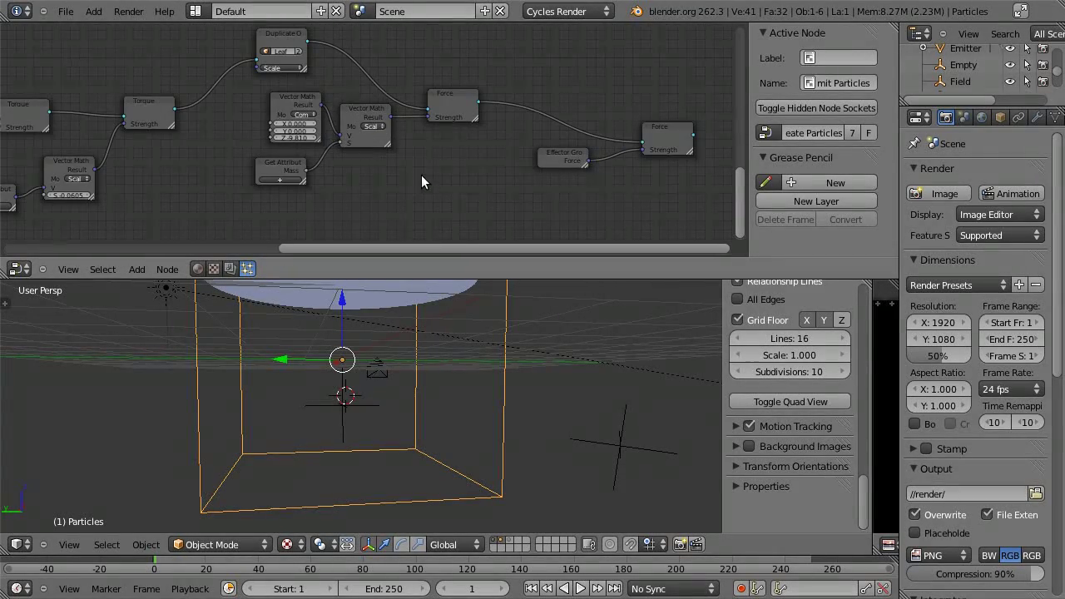
key(ctrl+Up)
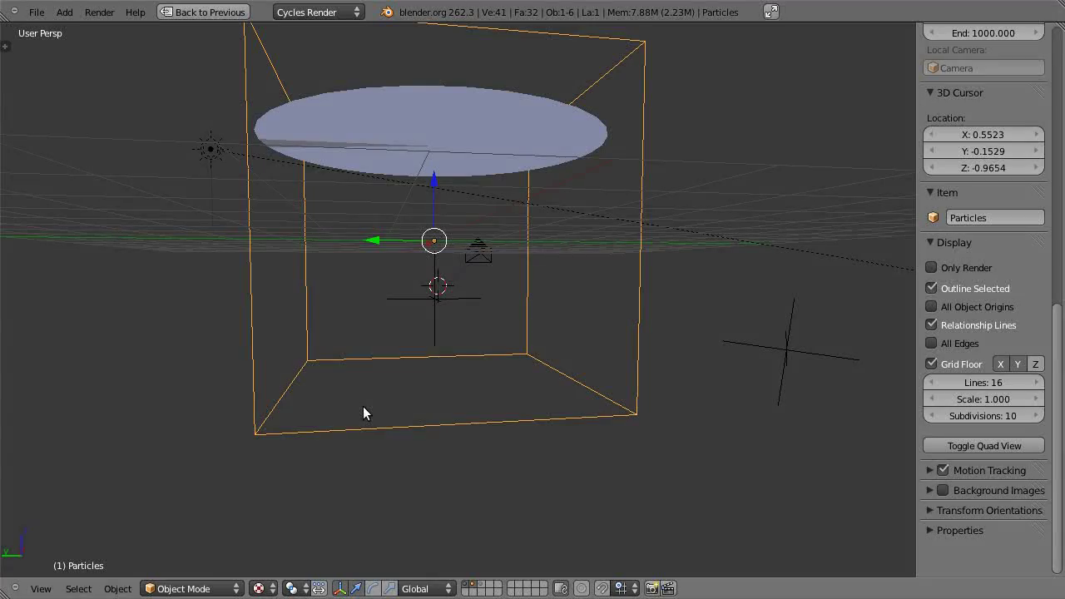
middle_drag(516, 363, 547, 310)
key(alt+a)
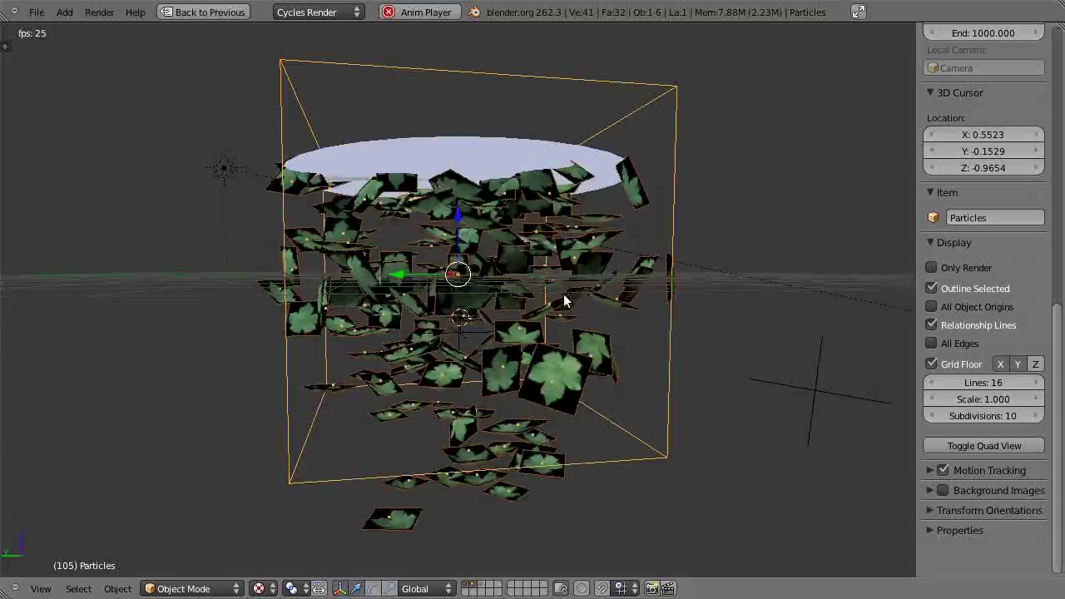
Examine the leaves tumbling down from the emitter disc from several sides and distances during playback.
middle_drag(563, 285, 522, 326)
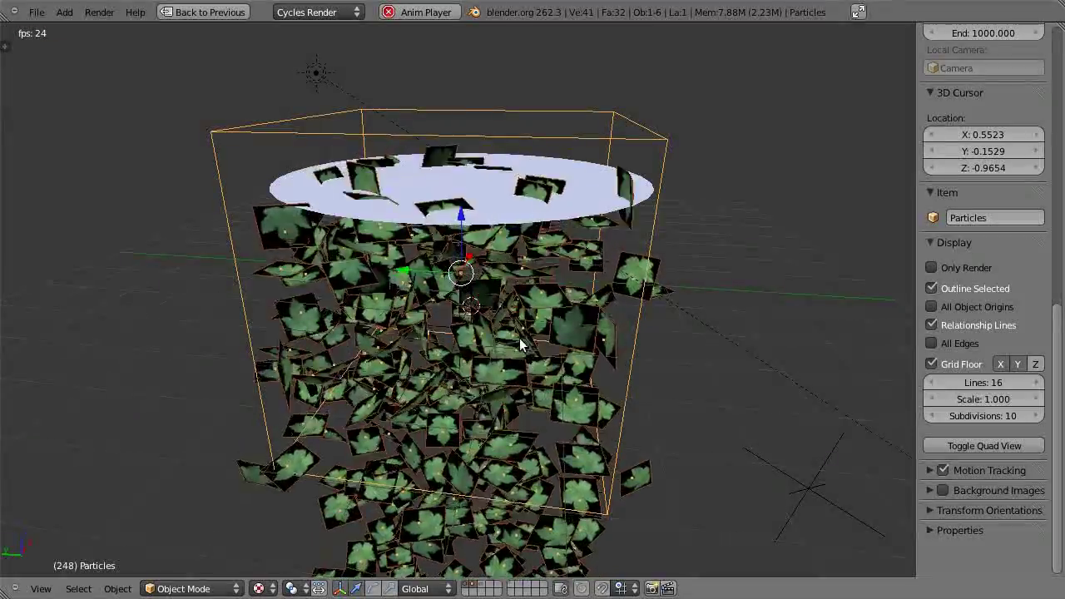
key(shift+Left)
scroll(501, 363, up, 3)
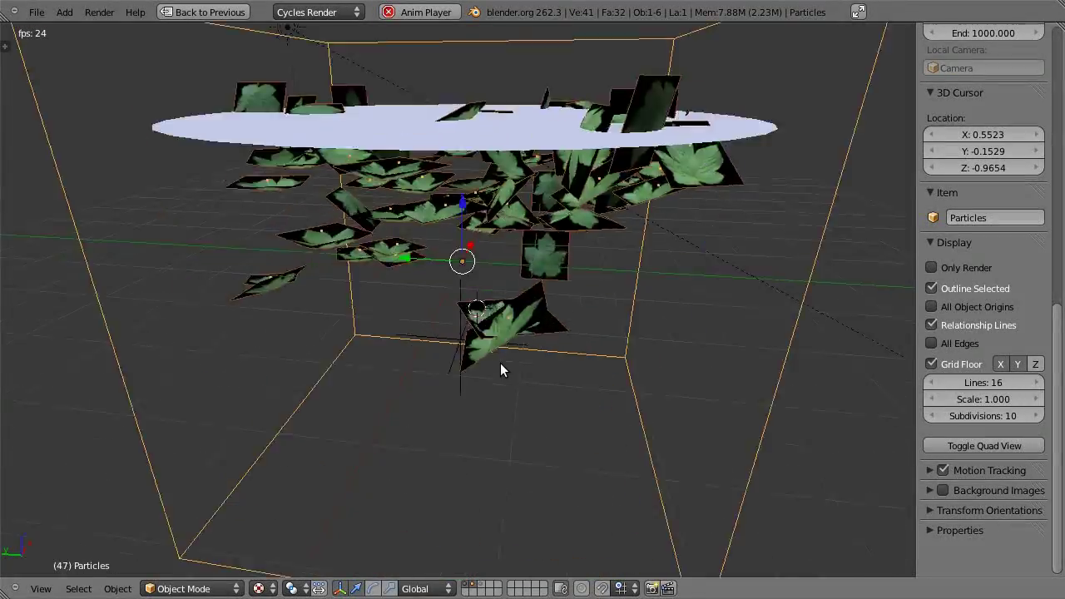
middle_drag(412, 349, 543, 314)
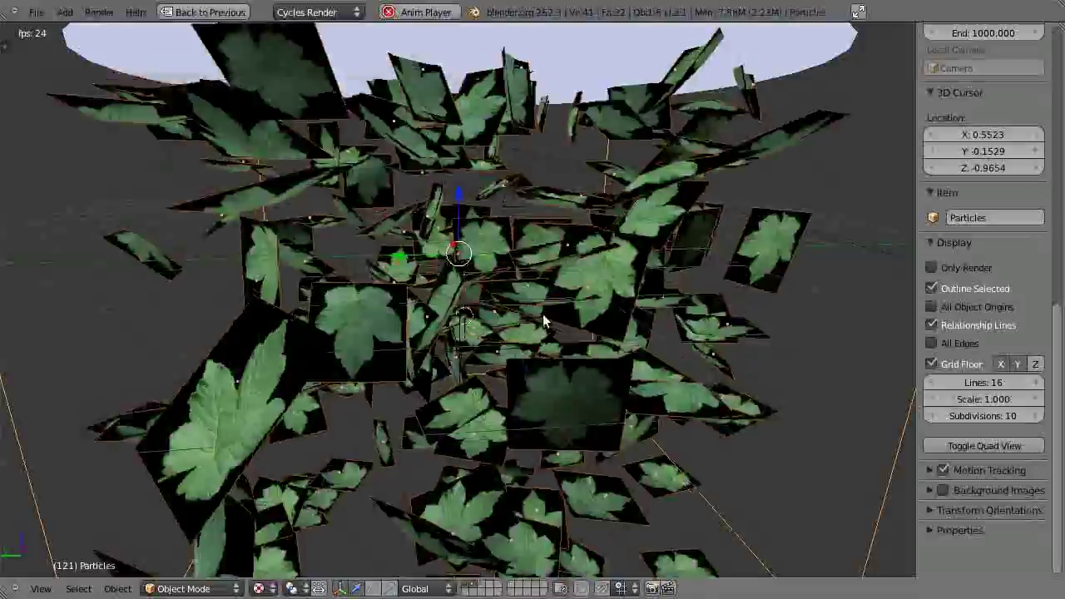
middle_drag(543, 314, 468, 314)
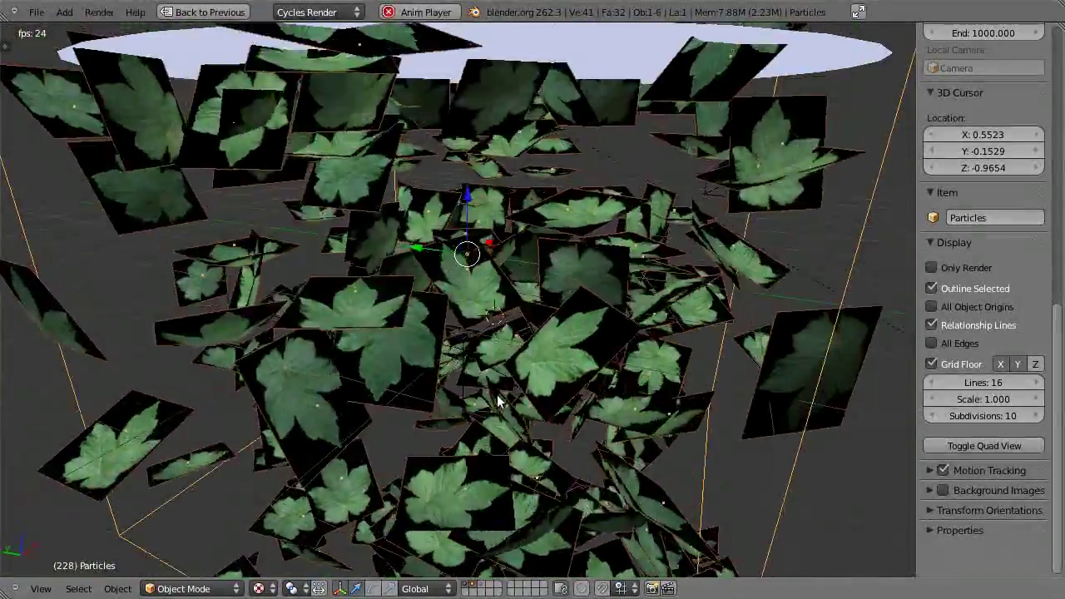
shift+middle_drag(500, 393, 487, 275)
scroll(486, 275, down, 1)
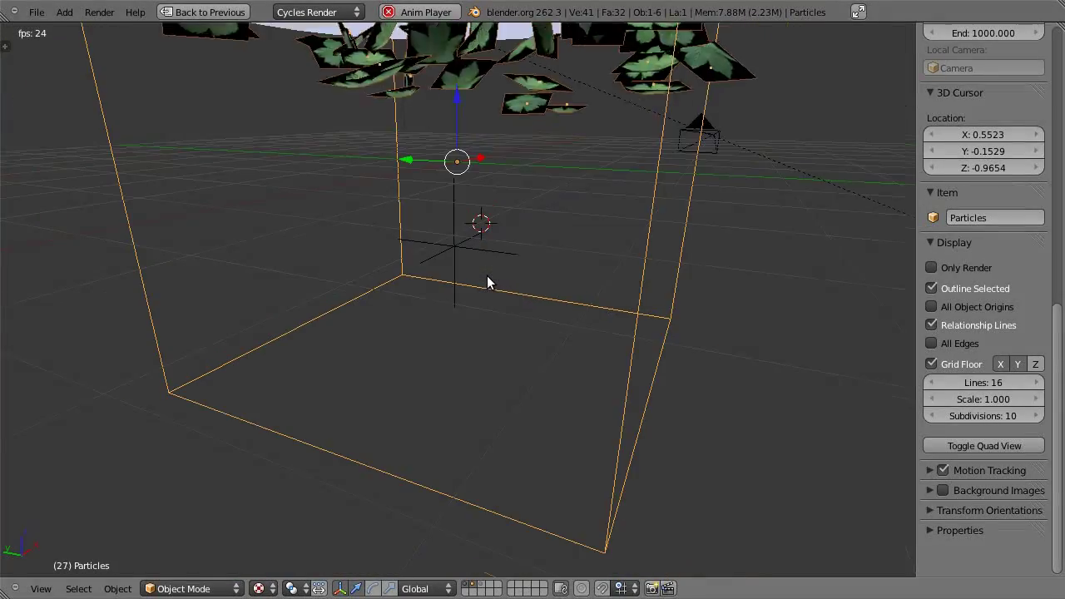
scroll(371, 314, down, 2)
middle_drag(381, 304, 521, 305)
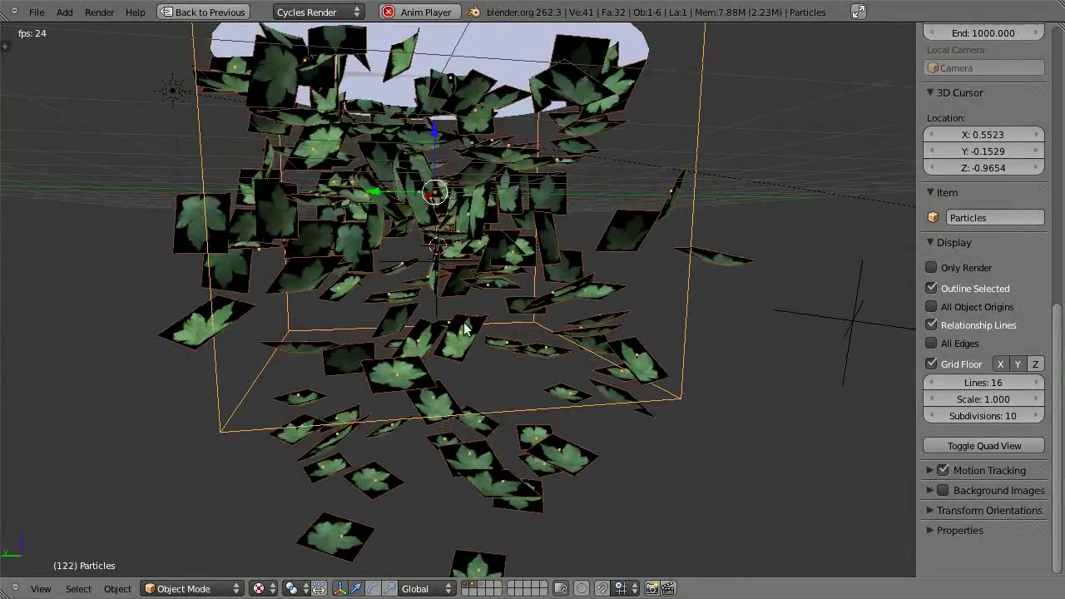
middle_drag(483, 333, 440, 346)
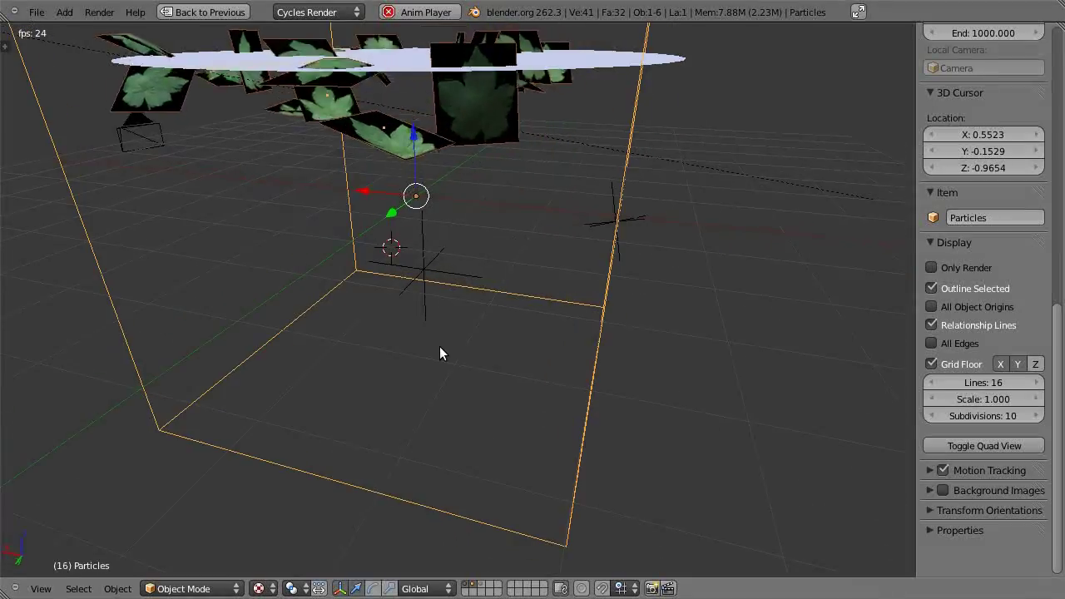